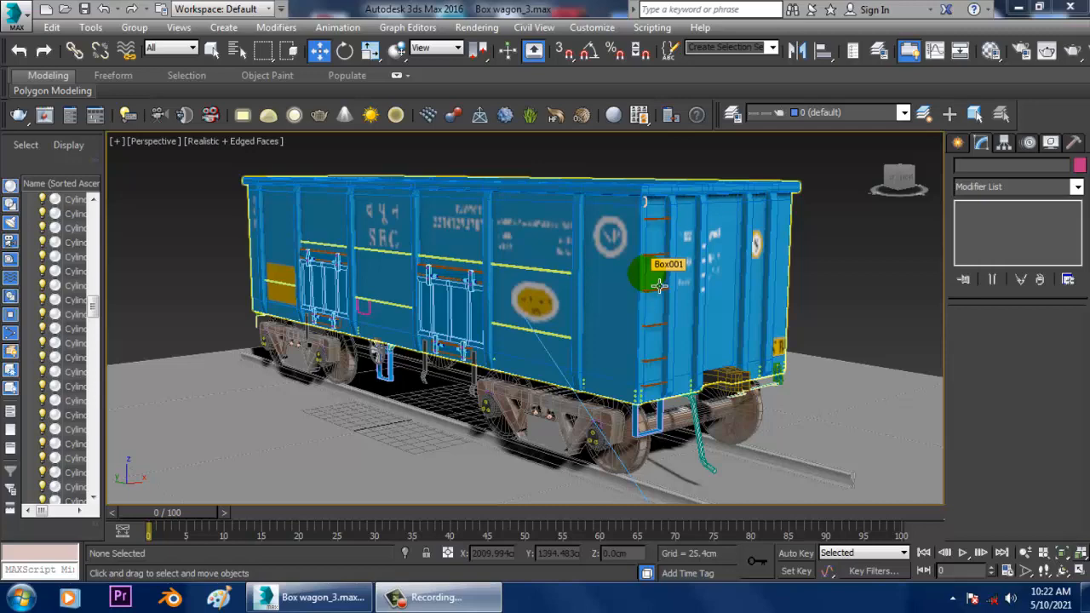
Step: Hide the edge overlay so the box wagon shows as plain realistic shading in the Perspective view
{"action": "middle_click_drag", "start_coordinate": [673, 277], "coordinate": [688, 326], "text": "alt"}
{"action": "scroll", "coordinate": [681, 313], "scroll_direction": "up", "scroll_amount": 3}
{"action": "scroll", "coordinate": [667, 364], "scroll_direction": "down", "scroll_amount": 4}
{"action": "scroll", "coordinate": [702, 376], "scroll_direction": "up", "scroll_amount": 3}
{"action": "middle_click_drag", "start_coordinate": [702, 376], "coordinate": [539, 293], "text": "alt"}
{"action": "middle_click_drag", "start_coordinate": [647, 343], "coordinate": [686, 366], "text": "alt"}
{"action": "scroll", "coordinate": [637, 339], "scroll_direction": "up", "scroll_amount": 4}
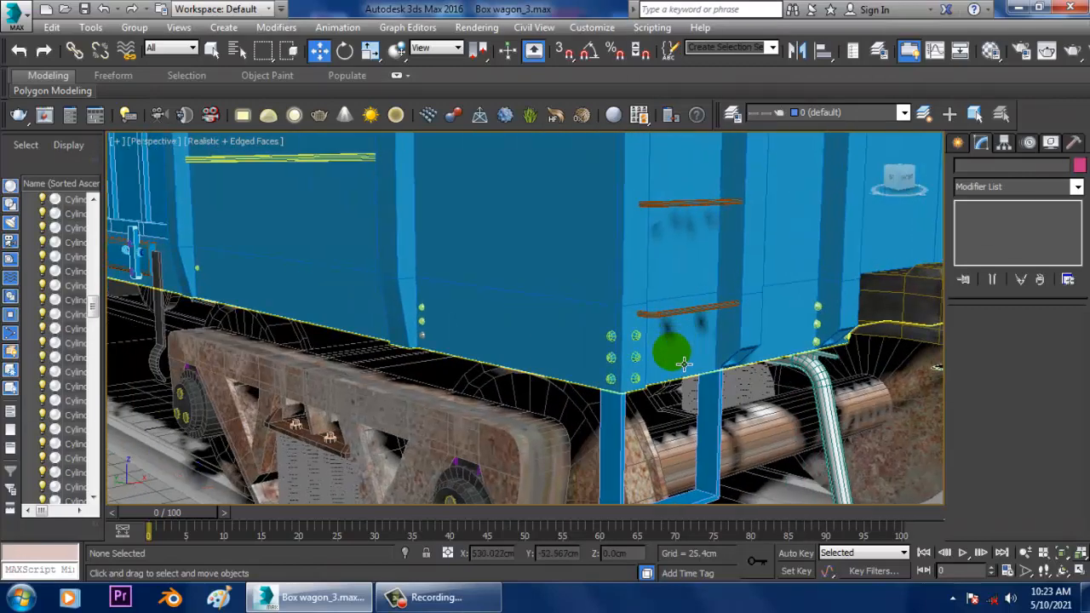
{"action": "scroll", "coordinate": [685, 369], "scroll_direction": "down", "scroll_amount": 4}
{"action": "middle_click_drag", "start_coordinate": [635, 277], "coordinate": [720, 367]}
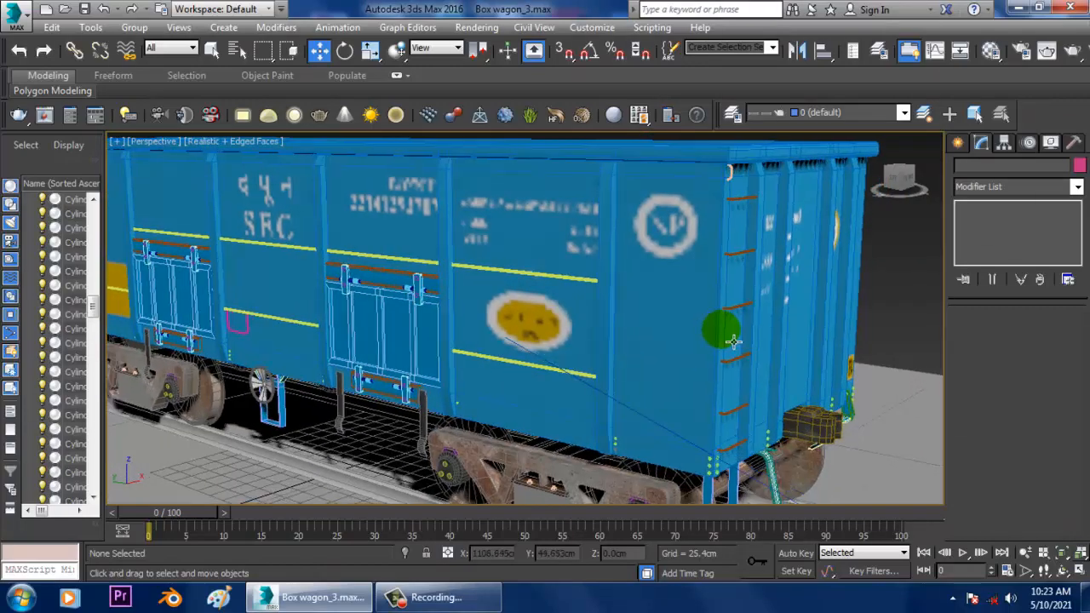
{"action": "middle_click_drag", "start_coordinate": [502, 318], "coordinate": [597, 320]}
{"action": "key", "text": "F4"}
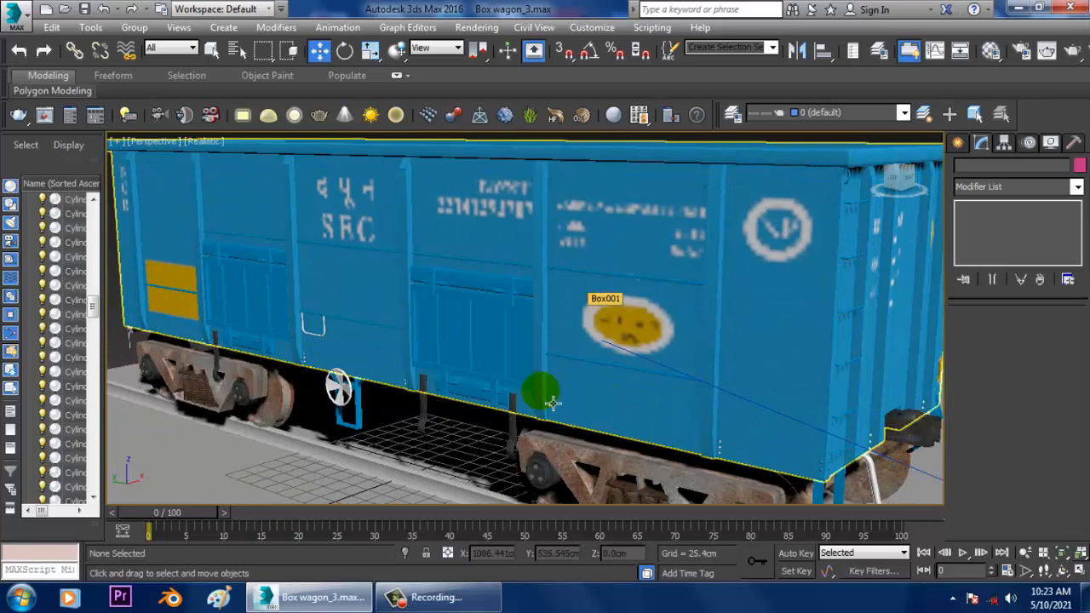
Step: Select the column of three white rivets beside the lower end of the side rib above the bogie
{"action": "middle_click_drag", "start_coordinate": [553, 404], "coordinate": [552, 429], "text": "alt"}
{"action": "scroll", "coordinate": [552, 428], "scroll_direction": "up", "scroll_amount": 5}
{"action": "middle_click_drag", "start_coordinate": [706, 431], "coordinate": [545, 336]}
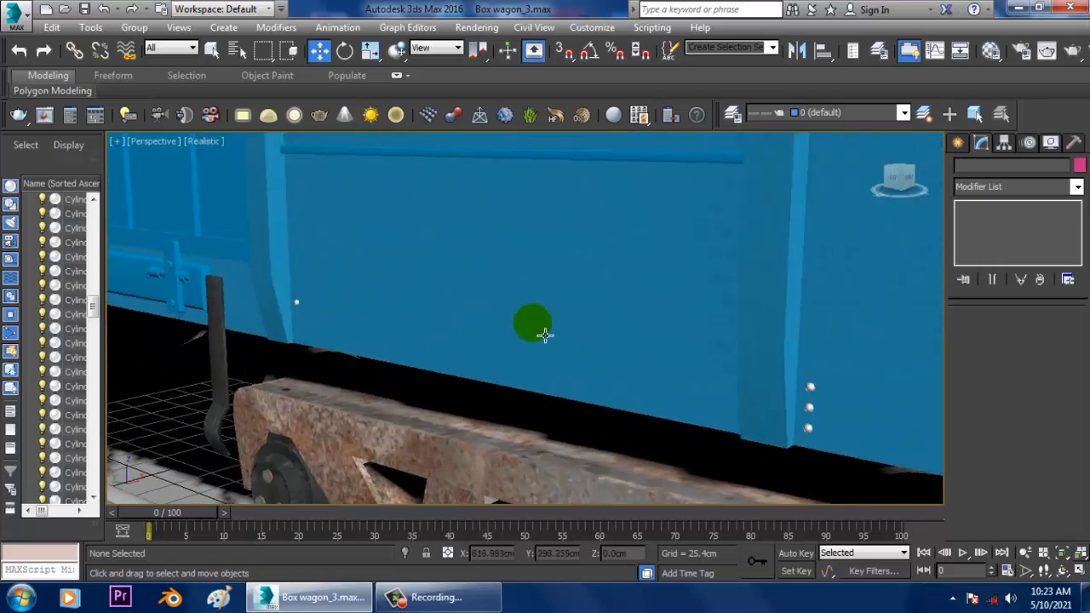
{"action": "left_click", "coordinate": [816, 399]}
{"action": "left_click", "coordinate": [809, 407], "text": "ctrl"}
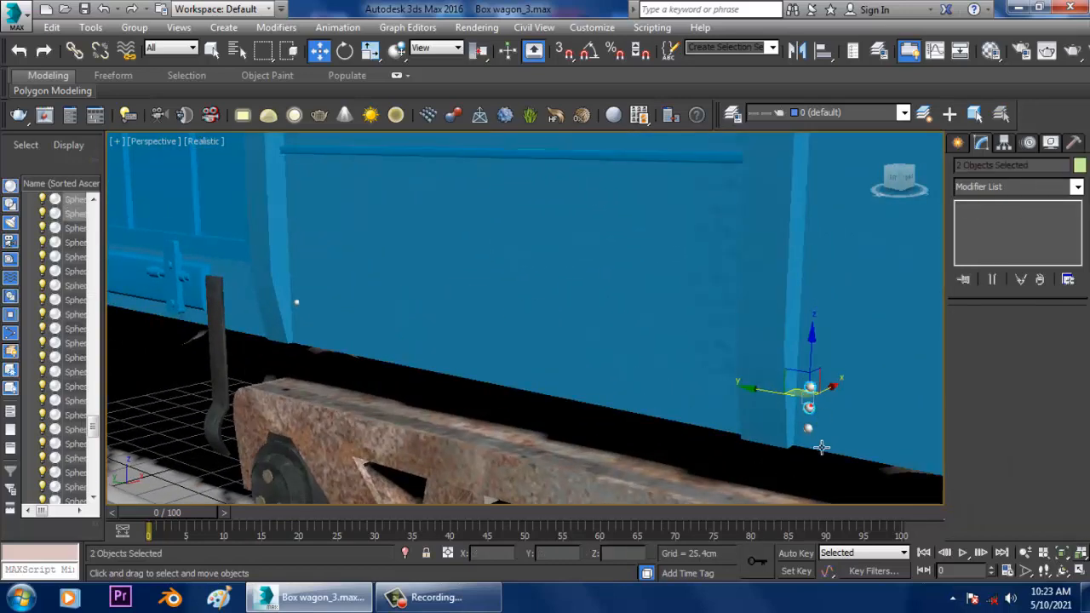
{"action": "scroll", "coordinate": [820, 440], "scroll_direction": "down", "scroll_amount": 3}
{"action": "middle_click_drag", "start_coordinate": [699, 402], "coordinate": [788, 418]}
{"action": "scroll", "coordinate": [695, 409], "scroll_direction": "up", "scroll_amount": 3}
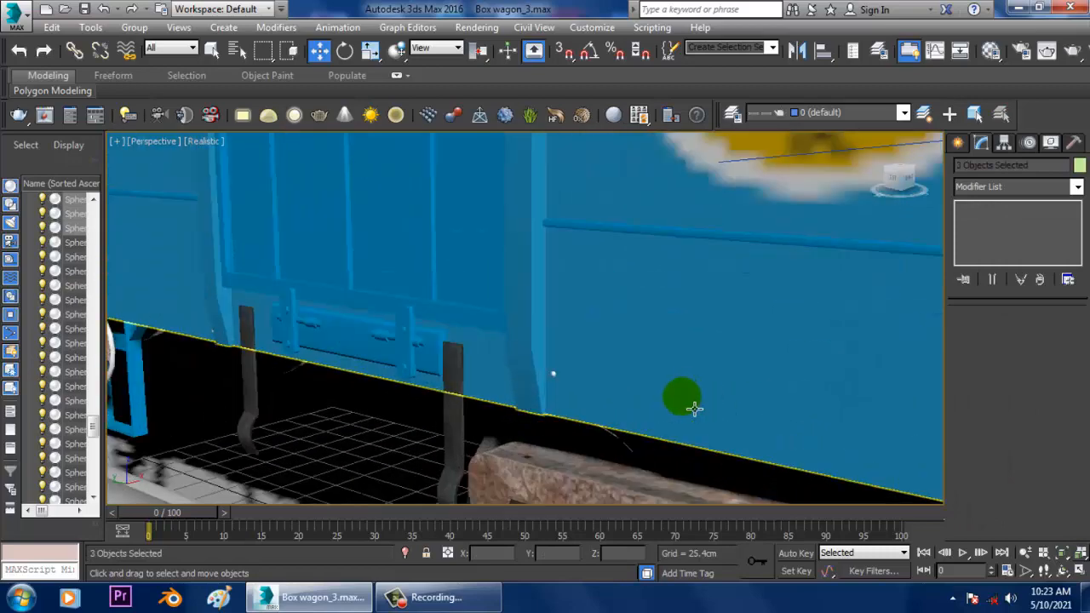
Step: Add the single rivet beside the next rib and the three rivets between the lower side doors to the selection
{"action": "left_click", "coordinate": [554, 375], "text": "ctrl"}
{"action": "scroll", "coordinate": [554, 375], "scroll_direction": "down", "scroll_amount": 2}
{"action": "middle_click_drag", "start_coordinate": [334, 332], "coordinate": [612, 337]}
{"action": "scroll", "coordinate": [598, 343], "scroll_direction": "up", "scroll_amount": 3}
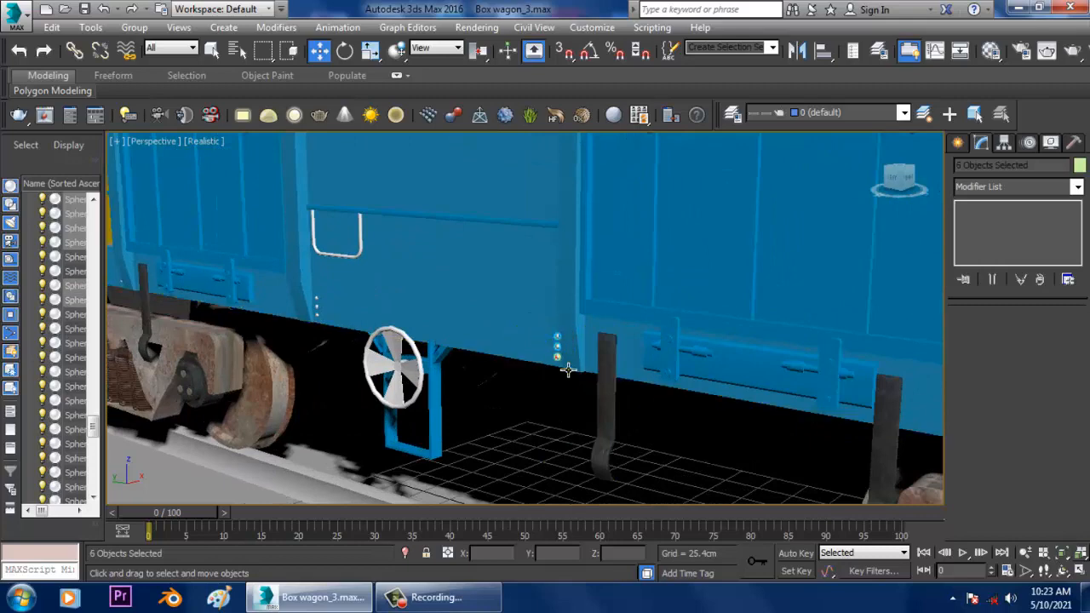
{"action": "left_click", "coordinate": [557, 357], "text": "ctrl"}
Step: Add the three rivets below the white grab handle near the handwheel to the selection
{"action": "scroll", "coordinate": [417, 294], "scroll_direction": "up", "scroll_amount": 2}
{"action": "middle_click_drag", "start_coordinate": [422, 295], "coordinate": [776, 235]}
{"action": "scroll", "coordinate": [506, 246], "scroll_direction": "up", "scroll_amount": 4}
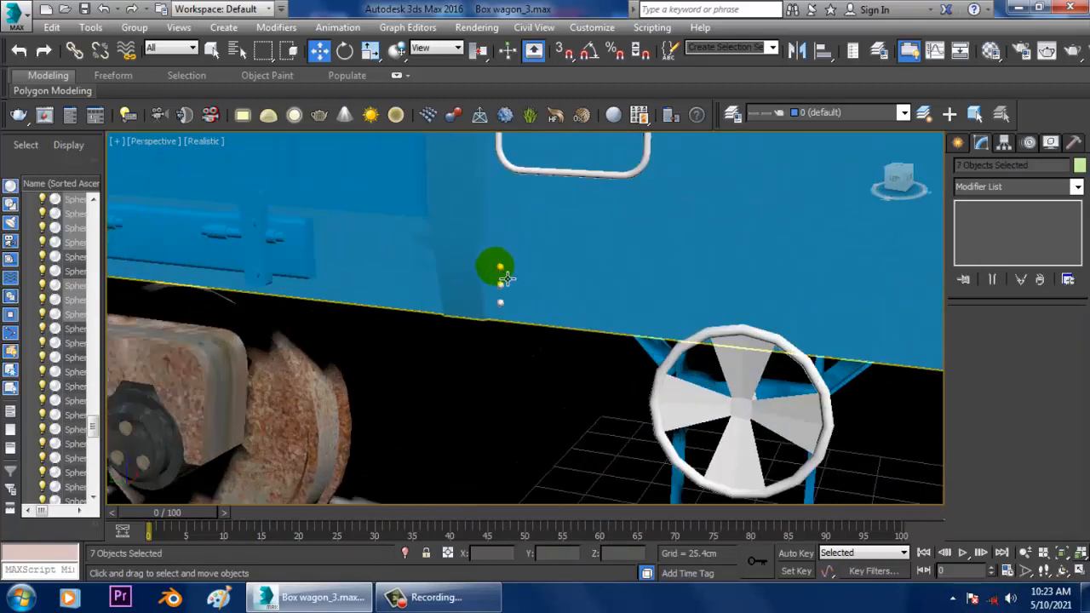
{"action": "left_click", "coordinate": [504, 274], "text": "ctrl"}
{"action": "left_click", "coordinate": [501, 304], "text": "ctrl"}
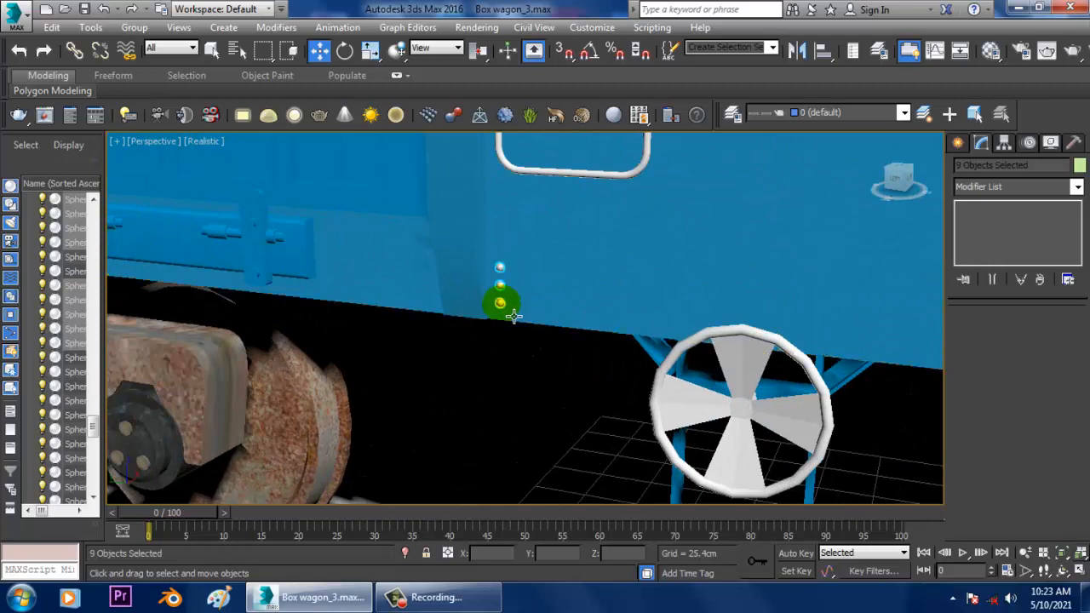
Step: Add the three rivets below the yellow side panel, above the bogie, to the selection
{"action": "scroll", "coordinate": [491, 293], "scroll_direction": "down", "scroll_amount": 5}
{"action": "middle_click_drag", "start_coordinate": [469, 316], "coordinate": [547, 309], "text": "alt"}
{"action": "scroll", "coordinate": [440, 321], "scroll_direction": "up", "scroll_amount": 4}
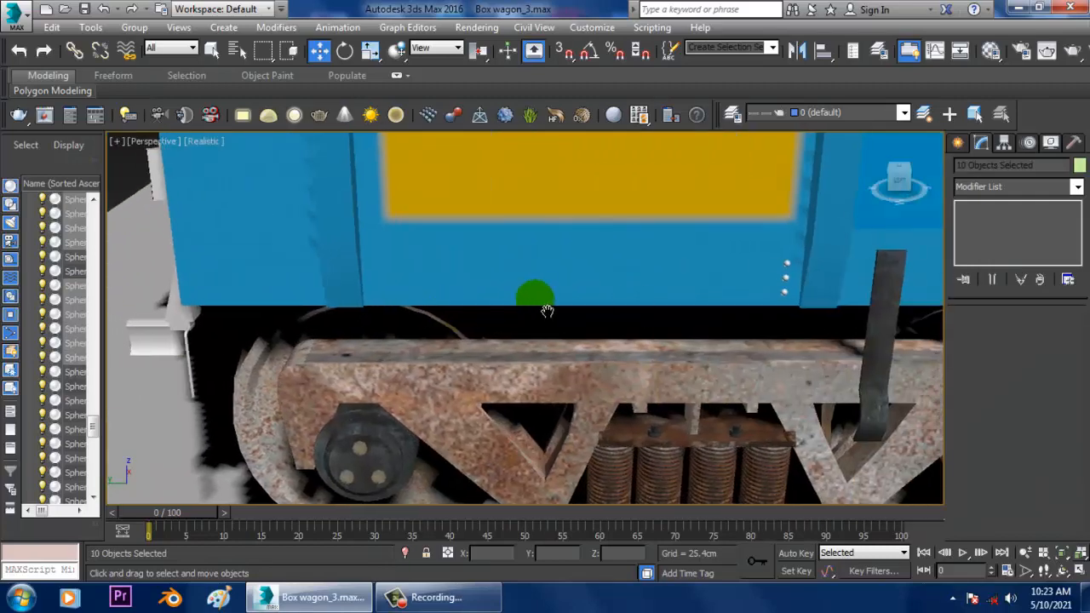
{"action": "left_click", "coordinate": [783, 294], "text": "ctrl"}
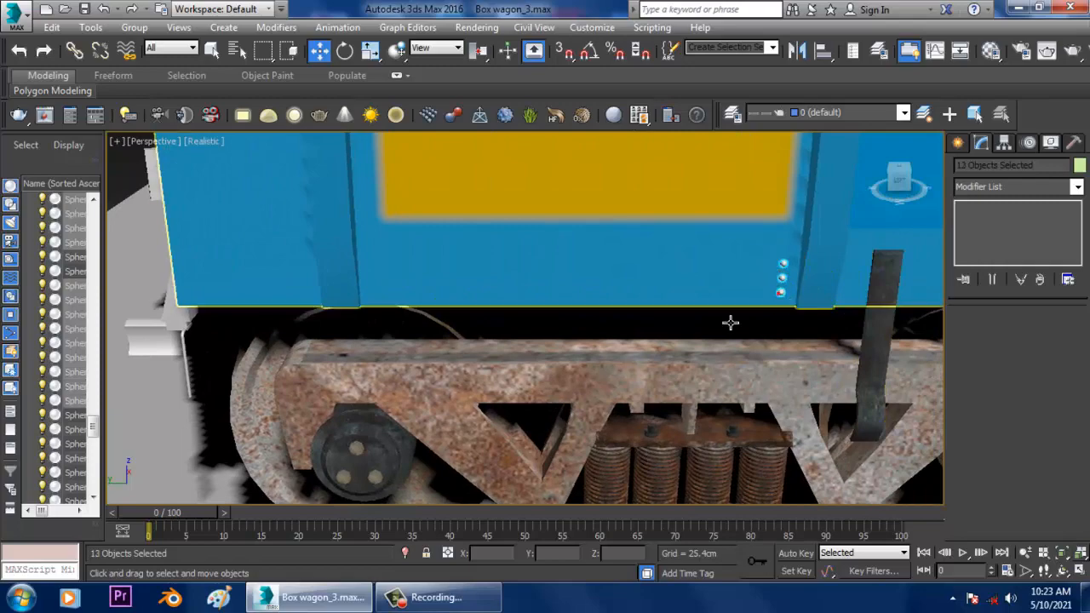
Step: Add the corner bracket on the wagon's end, its three rivets, the bent bar and the thin rod to the selection
{"action": "scroll", "coordinate": [730, 321], "scroll_direction": "down", "scroll_amount": 5}
{"action": "middle_click_drag", "start_coordinate": [730, 321], "coordinate": [789, 321], "text": "alt"}
{"action": "middle_click_drag", "start_coordinate": [494, 225], "coordinate": [605, 260], "text": "alt"}
{"action": "scroll", "coordinate": [577, 212], "scroll_direction": "down", "scroll_amount": 3}
{"action": "scroll", "coordinate": [606, 260], "scroll_direction": "up", "scroll_amount": 5}
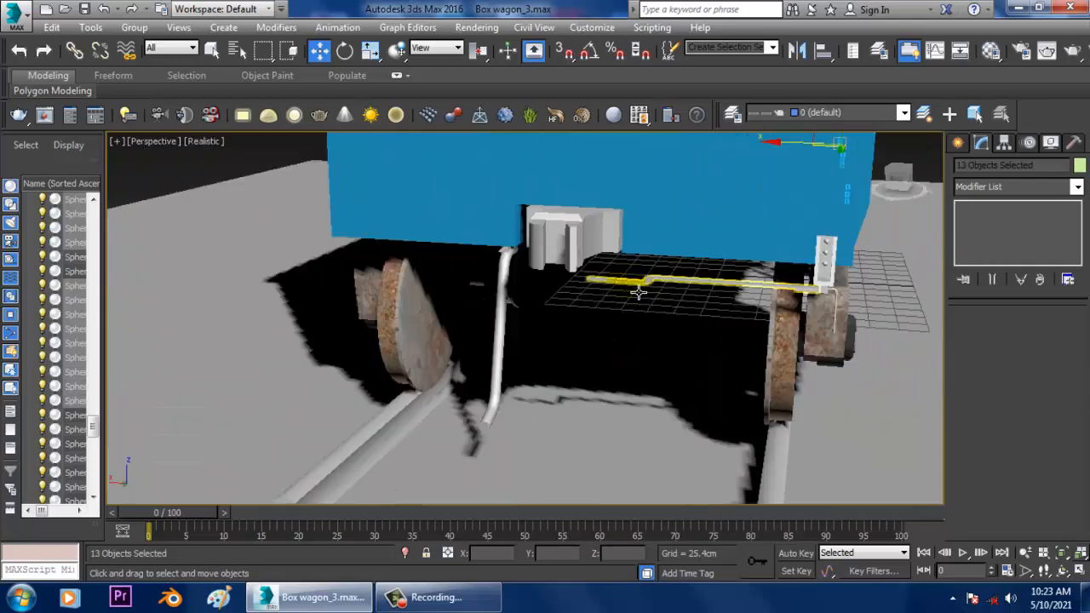
{"action": "scroll", "coordinate": [838, 288], "scroll_direction": "down", "scroll_amount": 3}
{"action": "middle_click_drag", "start_coordinate": [838, 288], "coordinate": [788, 286], "text": "alt"}
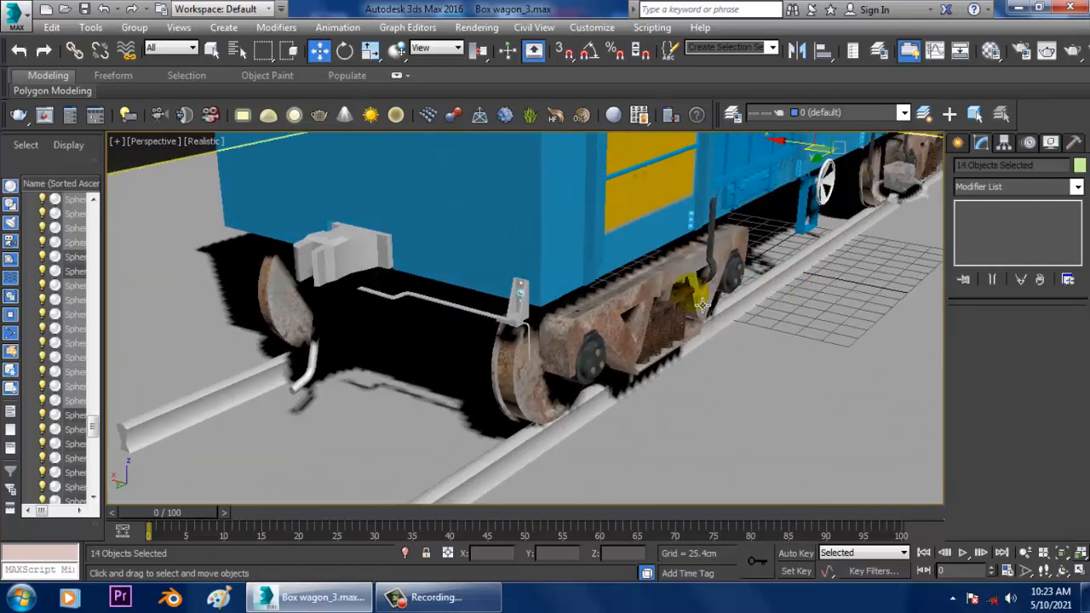
{"action": "middle_click_drag", "start_coordinate": [594, 298], "coordinate": [645, 305], "text": "alt"}
{"action": "scroll", "coordinate": [645, 309], "scroll_direction": "up", "scroll_amount": 5}
{"action": "left_click", "coordinate": [621, 316], "text": "ctrl"}
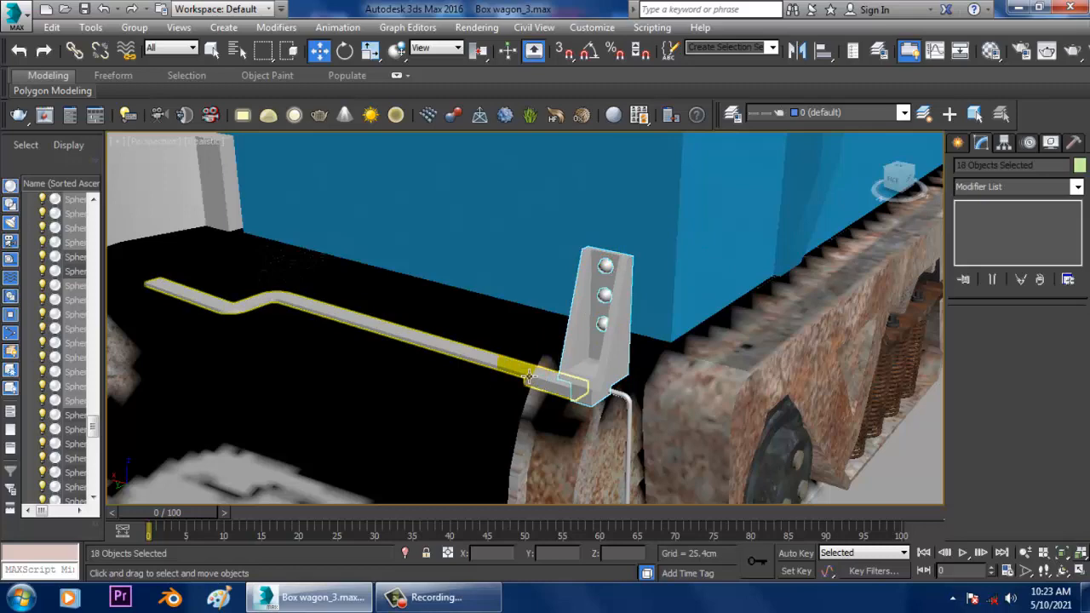
{"action": "left_click", "coordinate": [632, 407], "text": "ctrl"}
Step: Remove the ground plane from the selection, keeping the rivets and bracket parts selected
{"action": "scroll", "coordinate": [619, 388], "scroll_direction": "down", "scroll_amount": 5}
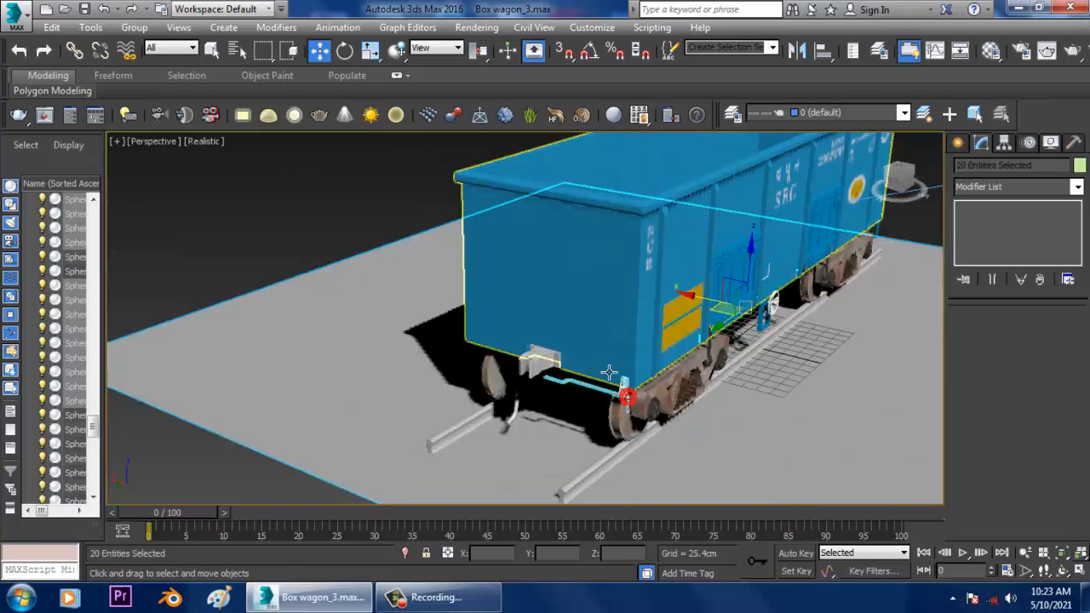
{"action": "middle_click_drag", "start_coordinate": [608, 372], "coordinate": [615, 336], "text": "alt"}
{"action": "scroll", "coordinate": [732, 307], "scroll_direction": "down", "scroll_amount": 4}
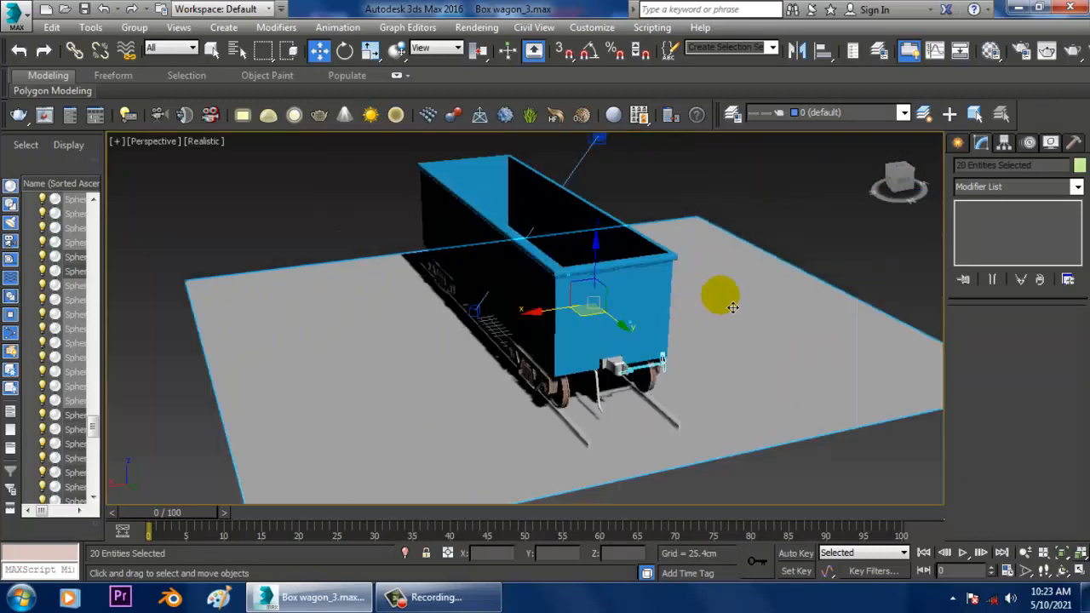
{"action": "middle_click_drag", "start_coordinate": [733, 307], "coordinate": [577, 274], "text": "alt"}
{"action": "middle_click_drag", "start_coordinate": [667, 433], "coordinate": [720, 497], "text": "alt"}
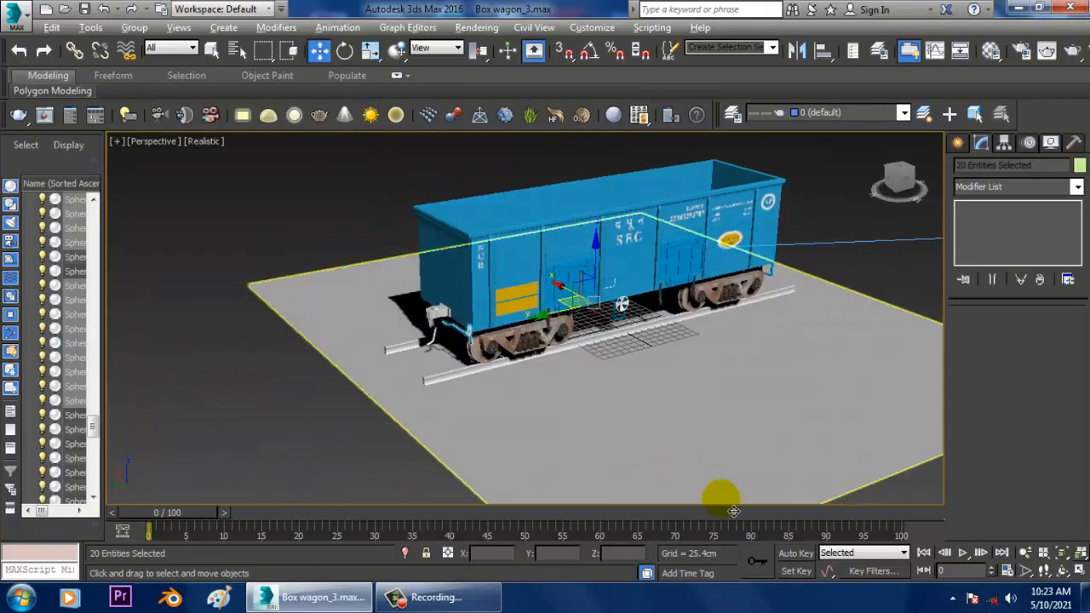
{"action": "left_click", "coordinate": [864, 255], "text": "alt"}
Step: Open the material editor and switch it to Slate mode
{"action": "middle_click_drag", "start_coordinate": [567, 300], "coordinate": [607, 298], "text": "alt"}
{"action": "middle_click_drag", "start_coordinate": [607, 298], "coordinate": [677, 284]}
{"action": "scroll", "coordinate": [565, 316], "scroll_direction": "up", "scroll_amount": 5}
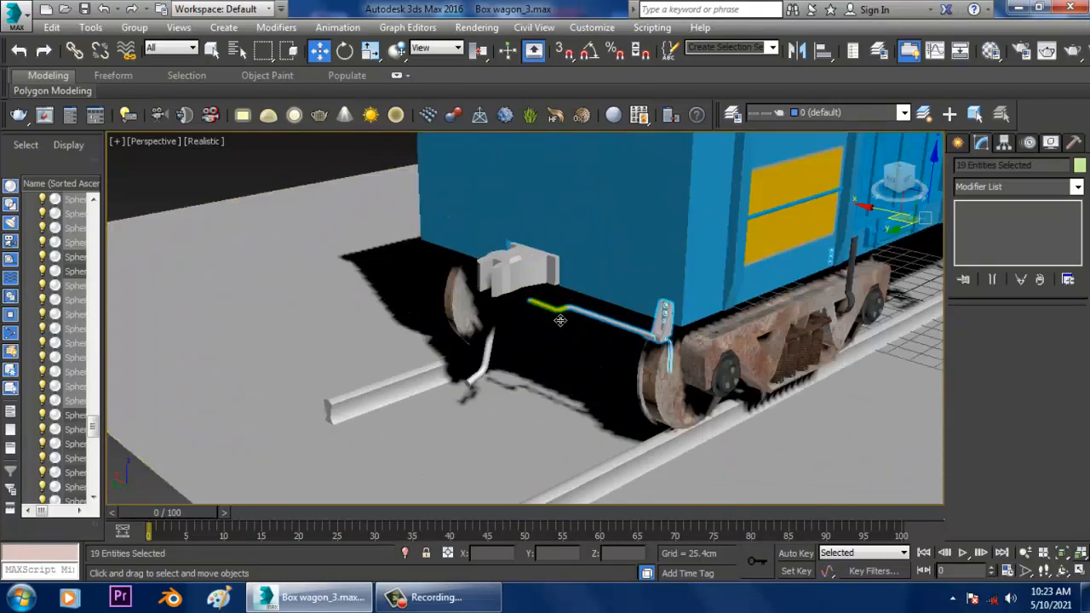
{"action": "middle_click_drag", "start_coordinate": [558, 318], "coordinate": [582, 318], "text": "alt"}
{"action": "middle_click_drag", "start_coordinate": [627, 365], "coordinate": [711, 361], "text": "alt"}
{"action": "key", "text": "m"}
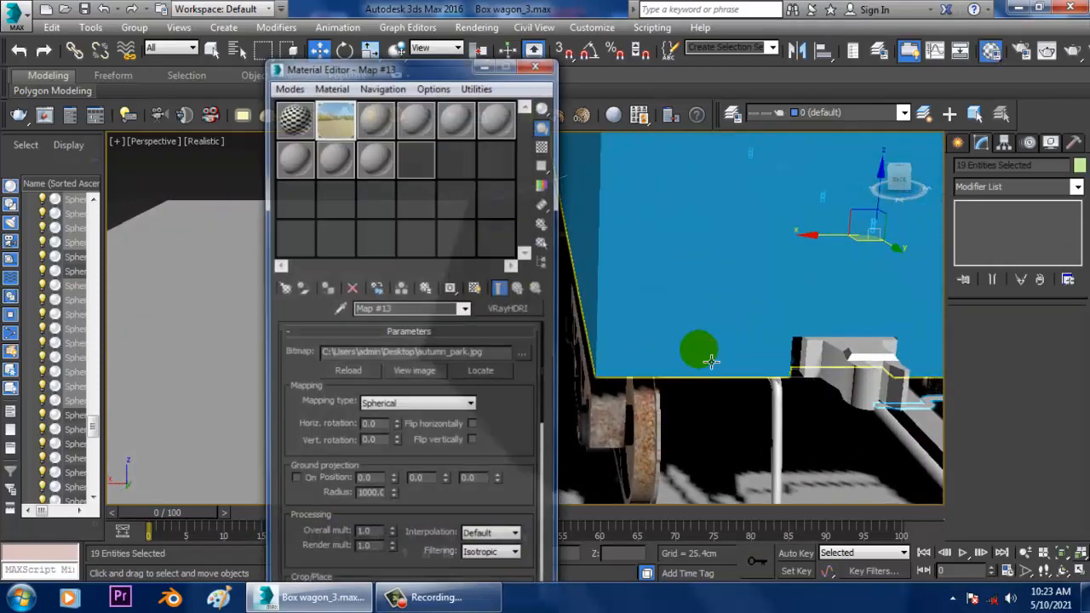
{"action": "left_click", "coordinate": [288, 88]}
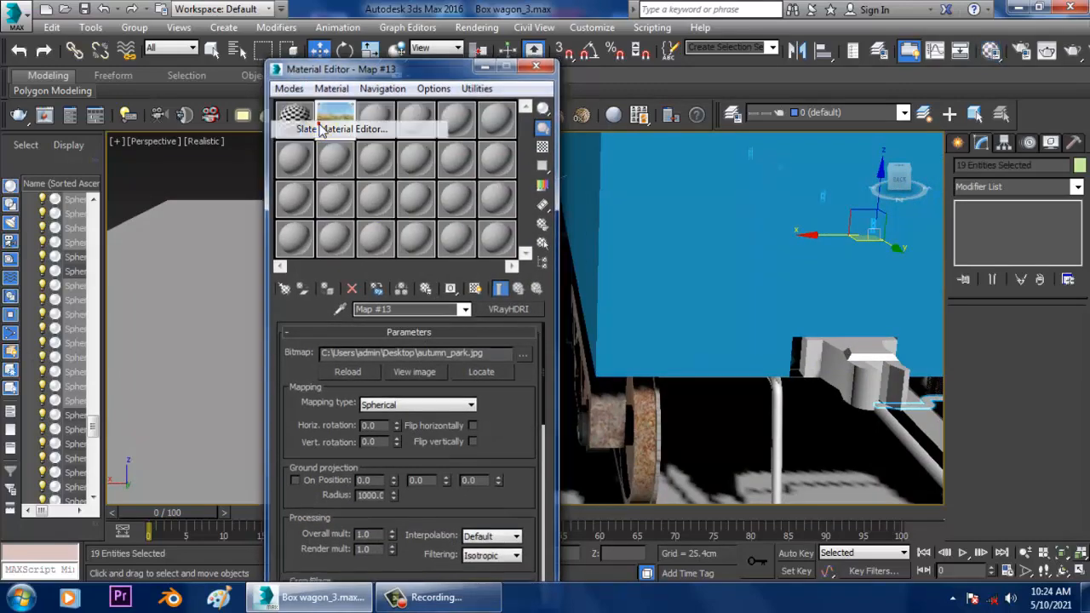
{"action": "left_click", "coordinate": [322, 128]}
Step: Assign the blue VRay Material #21 to the selected rivets and bracket parts, minimize the editor and clear the selection
{"action": "middle_click_drag", "start_coordinate": [431, 538], "coordinate": [493, 258]}
{"action": "scroll", "coordinate": [471, 413], "scroll_direction": "down", "scroll_amount": 2}
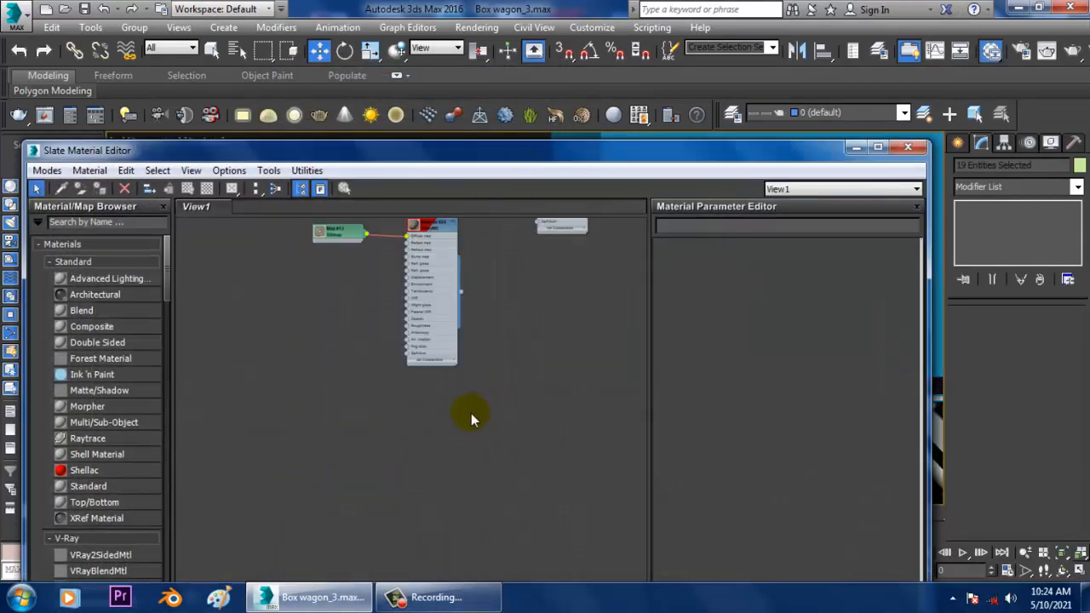
{"action": "middle_click_drag", "start_coordinate": [518, 308], "coordinate": [501, 435]}
{"action": "middle_click_drag", "start_coordinate": [502, 223], "coordinate": [501, 330]}
{"action": "scroll", "coordinate": [484, 420], "scroll_direction": "up", "scroll_amount": 5}
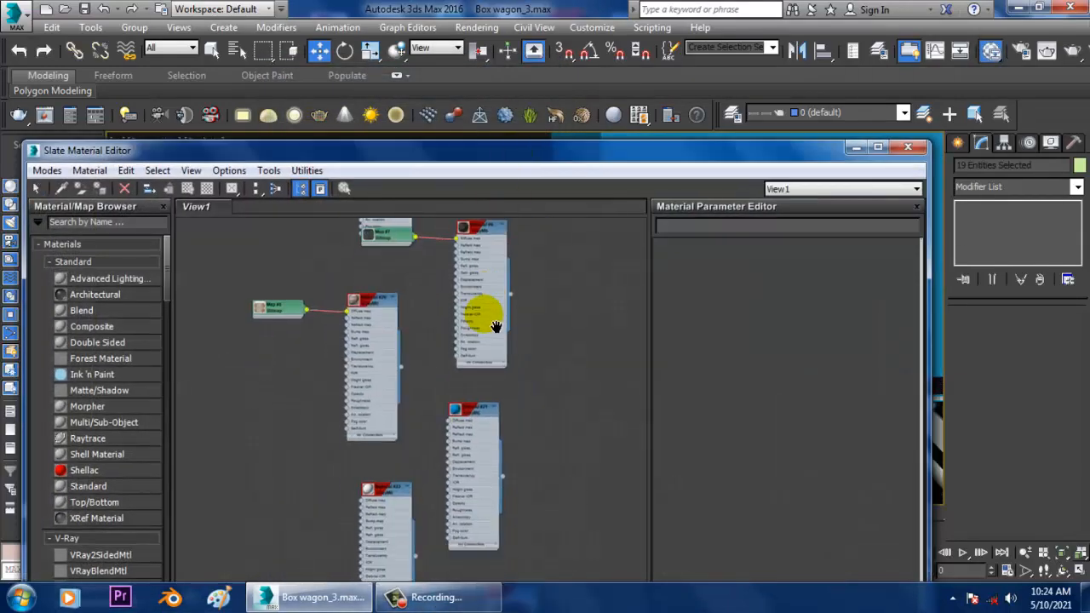
{"action": "double_click", "coordinate": [465, 449]}
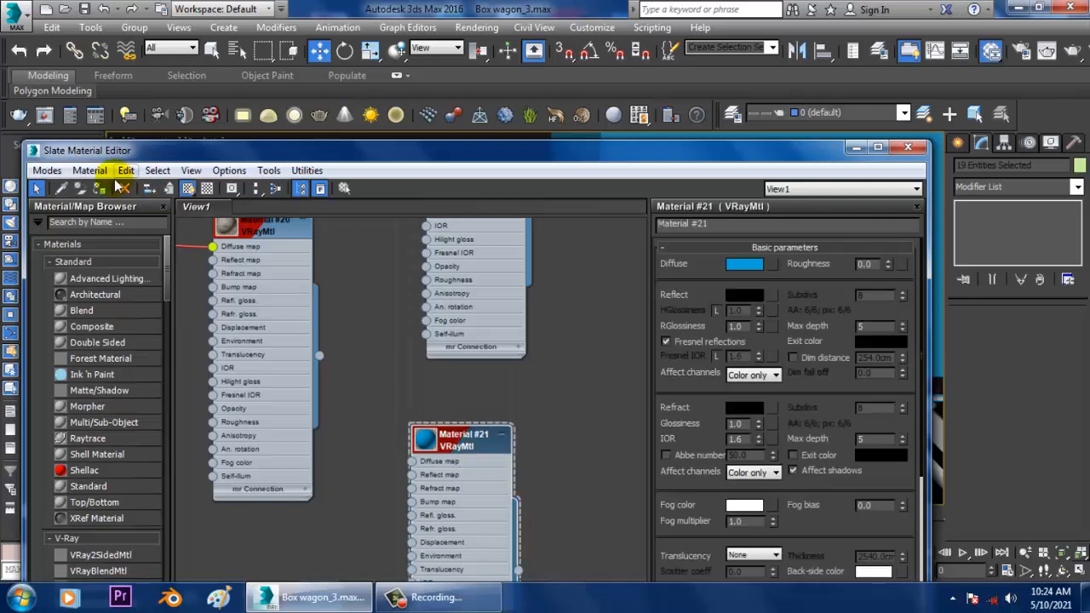
{"action": "left_click", "coordinate": [853, 148]}
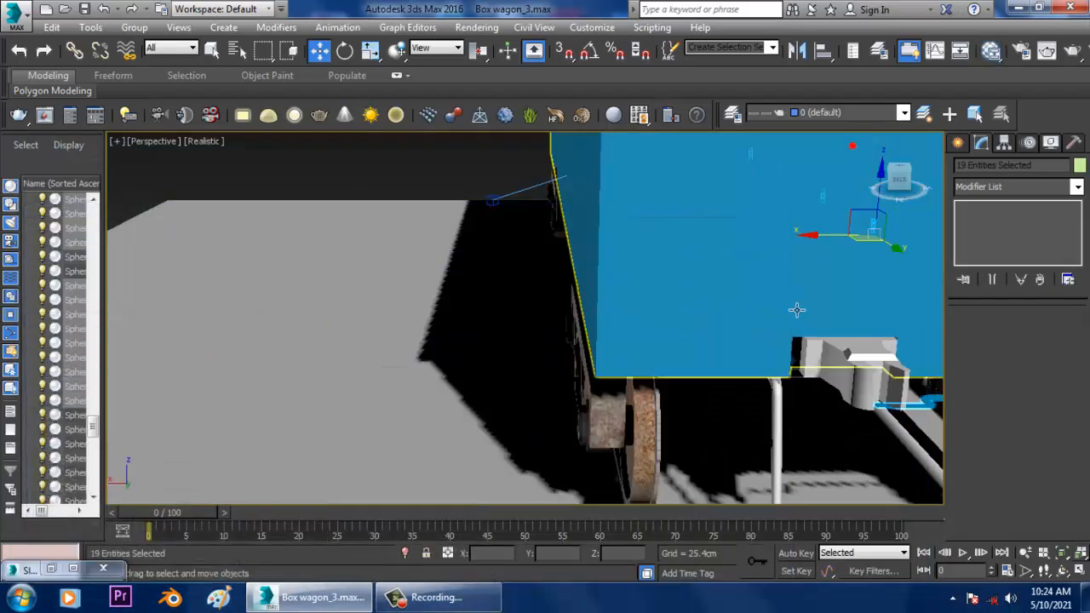
{"action": "left_click", "coordinate": [459, 153]}
Step: Assign the dark metal Material #8 with the Map #7 bitmap to the coupler on the wagon's end
{"action": "middle_click_drag", "start_coordinate": [877, 340], "coordinate": [792, 363], "text": "alt"}
{"action": "middle_click_drag", "start_coordinate": [503, 328], "coordinate": [695, 366]}
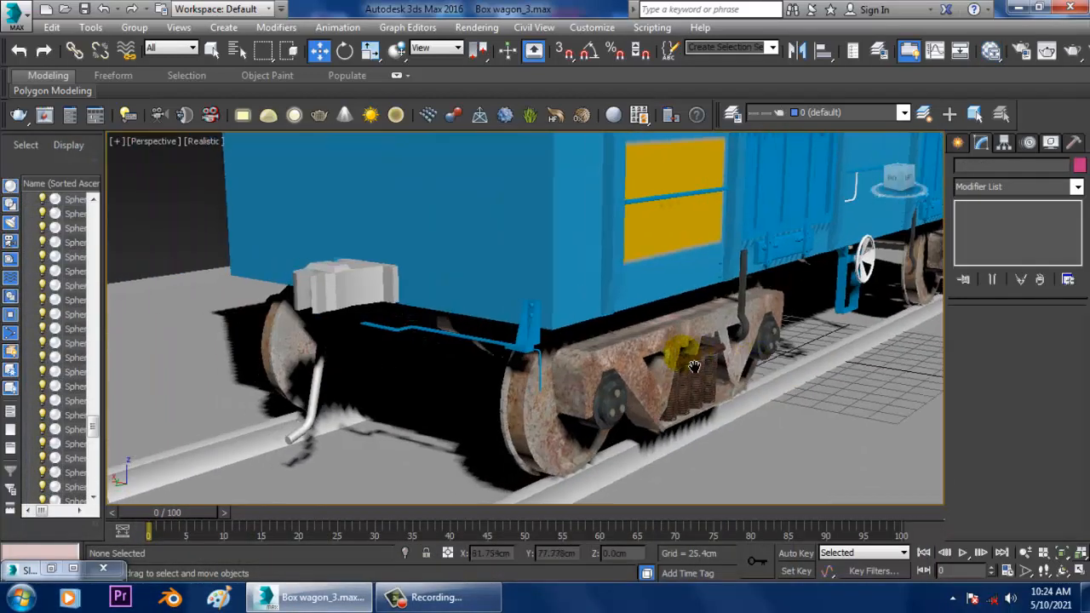
{"action": "middle_click_drag", "start_coordinate": [570, 307], "coordinate": [577, 307]}
{"action": "middle_click_drag", "start_coordinate": [726, 324], "coordinate": [713, 314], "text": "alt"}
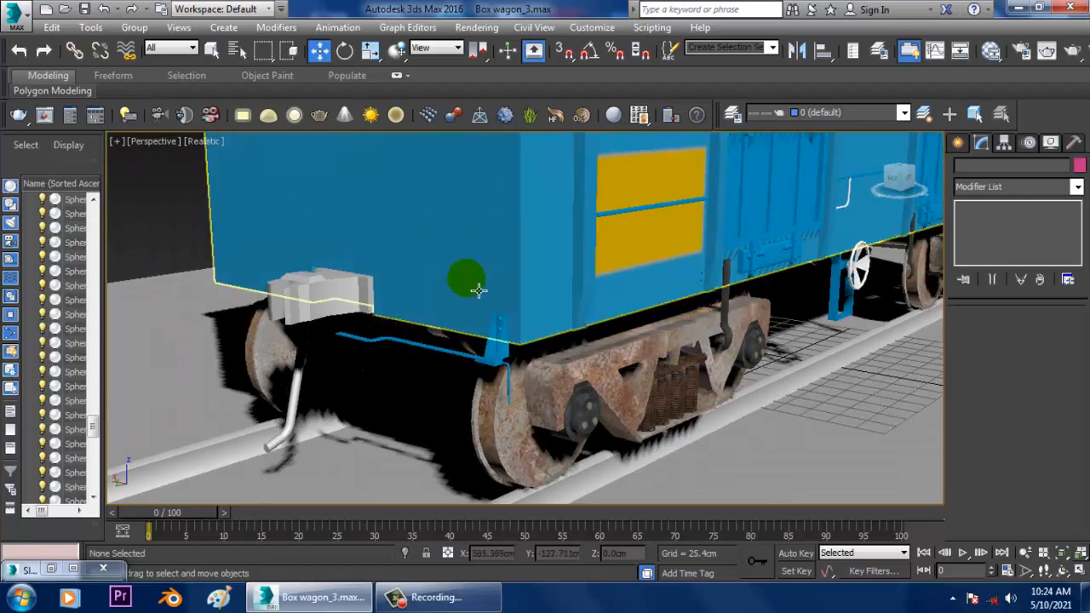
{"action": "left_click", "coordinate": [354, 312]}
{"action": "middle_click_drag", "start_coordinate": [355, 312], "coordinate": [514, 470], "text": "alt"}
{"action": "key", "text": "m"}
{"action": "middle_click_drag", "start_coordinate": [494, 293], "coordinate": [514, 345]}
{"action": "double_click", "coordinate": [540, 286]}
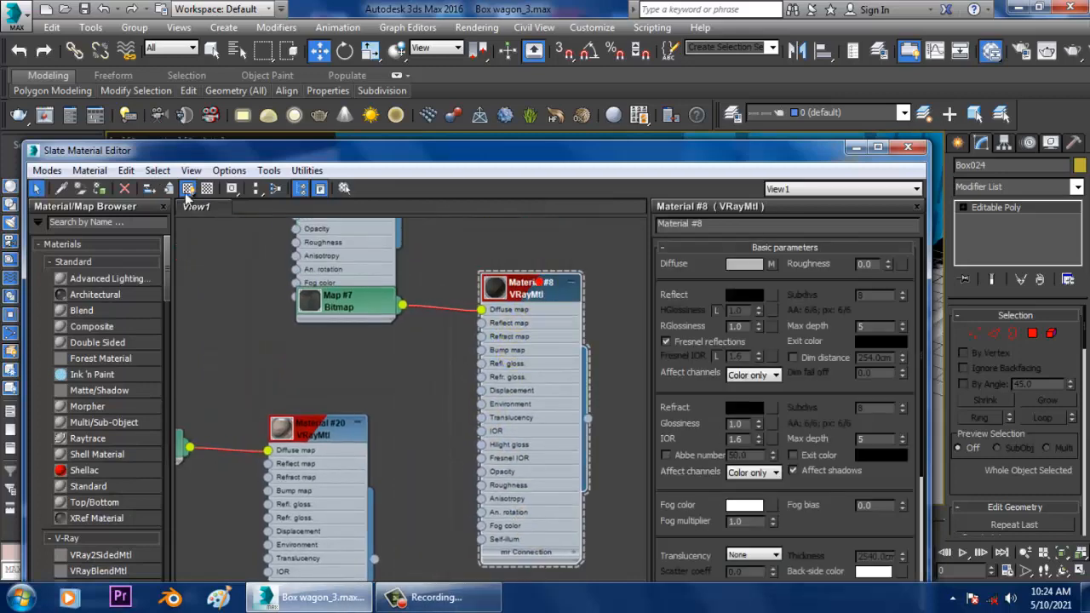
{"action": "left_click", "coordinate": [854, 148]}
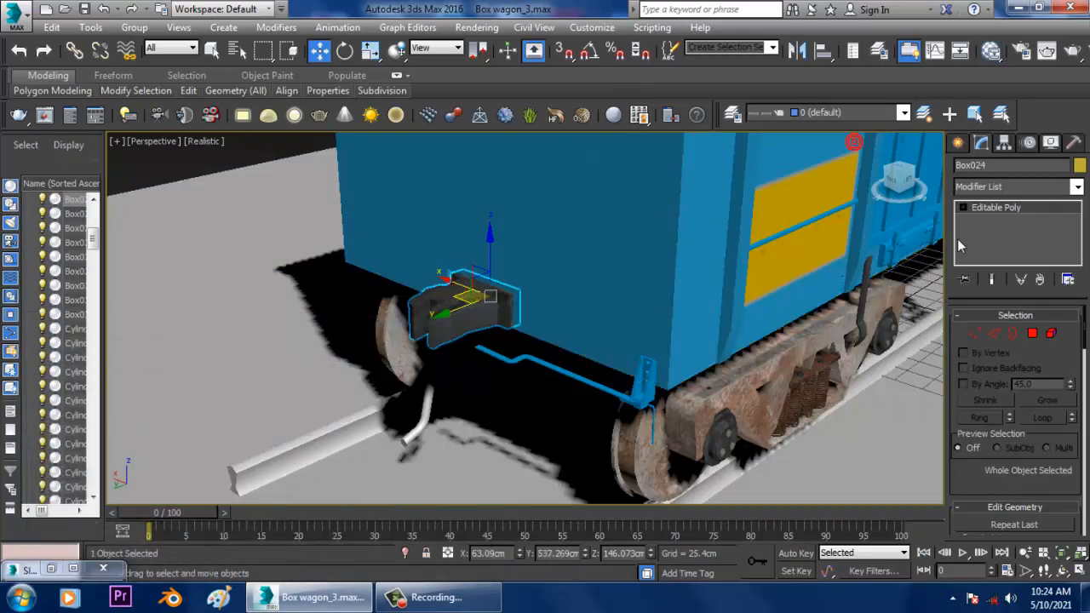
Step: Apply a UVW Map modifier with Box mapping to the coupler
{"action": "left_click", "coordinate": [1008, 189]}
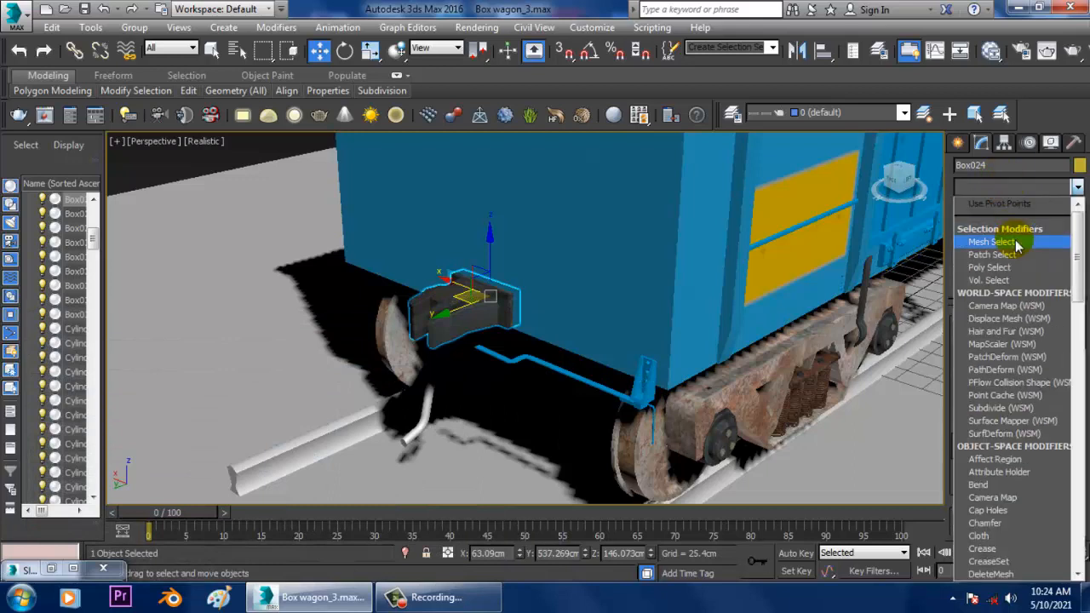
{"action": "key", "text": "u"}
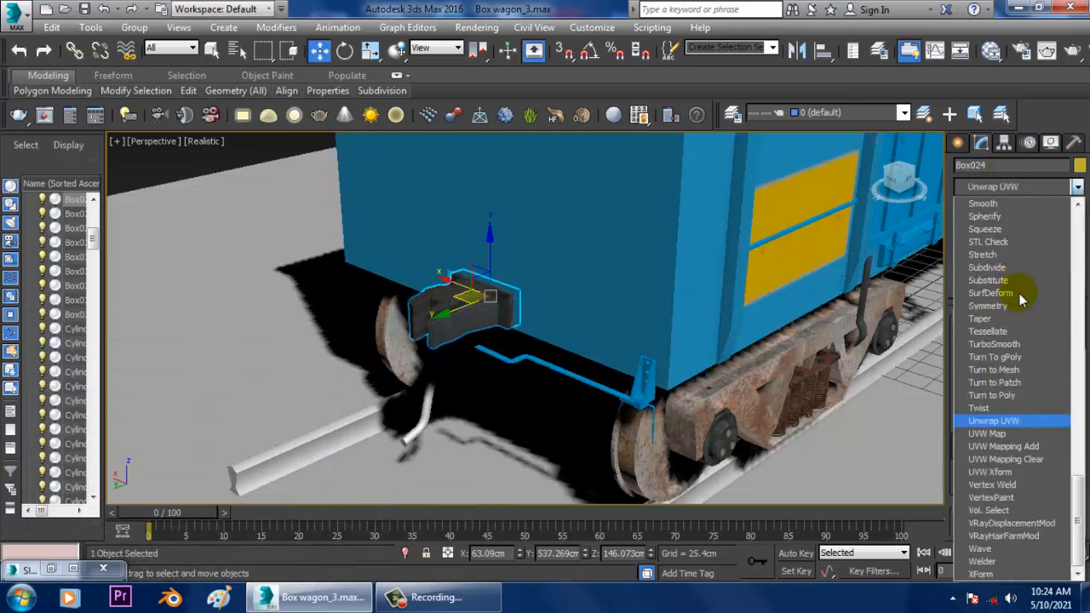
{"action": "left_click", "coordinate": [992, 434]}
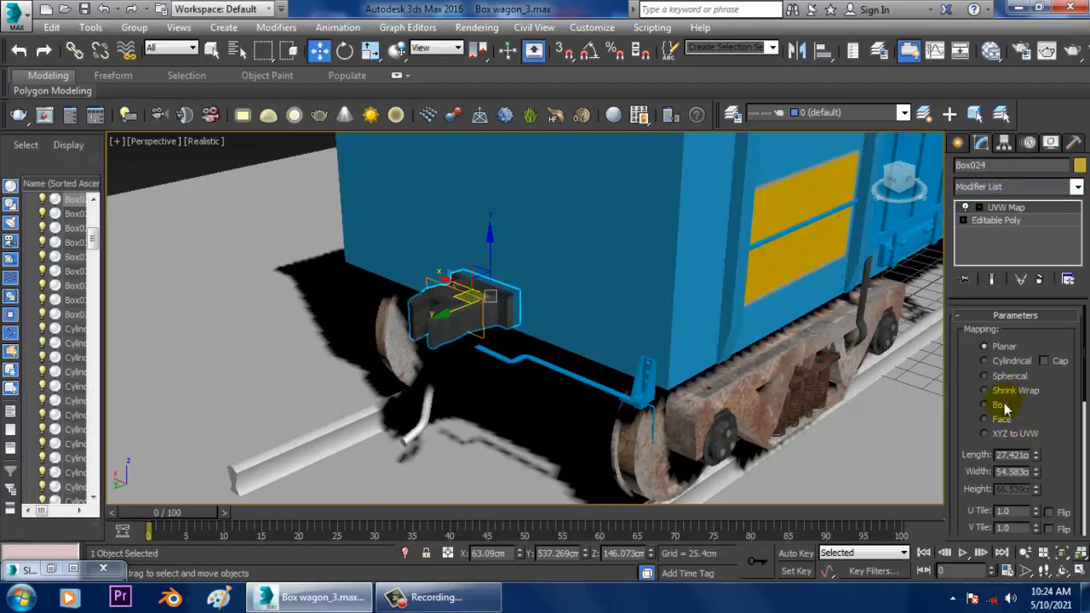
{"action": "left_click", "coordinate": [998, 406]}
{"action": "key", "text": "z"}
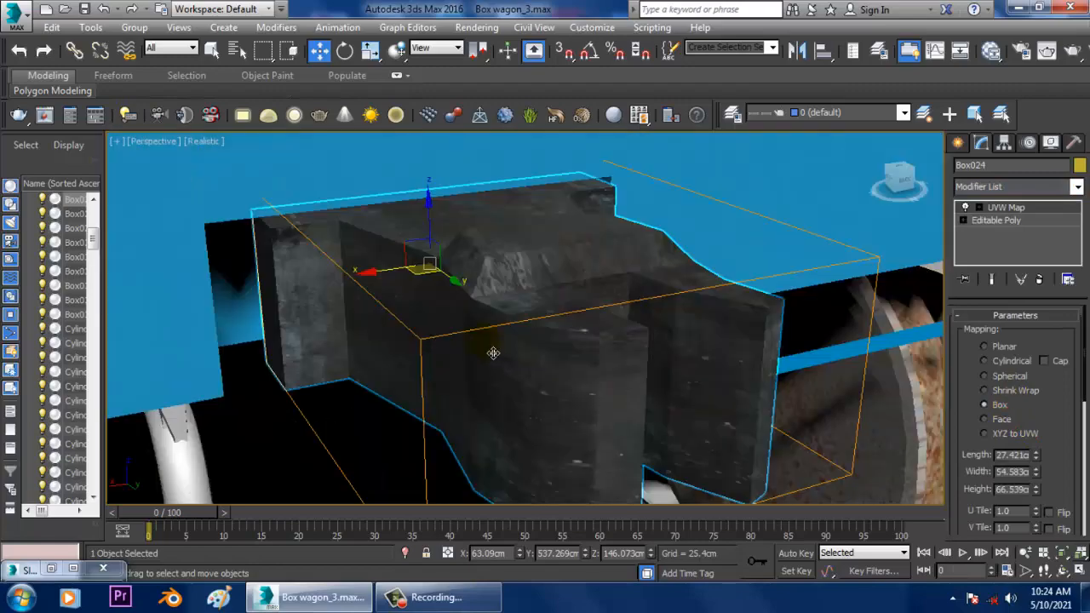
Step: Examine the wagon's ends, sides and undercarriage from several angles for parts that still lack a material
{"action": "scroll", "coordinate": [493, 353], "scroll_direction": "down", "scroll_amount": 10}
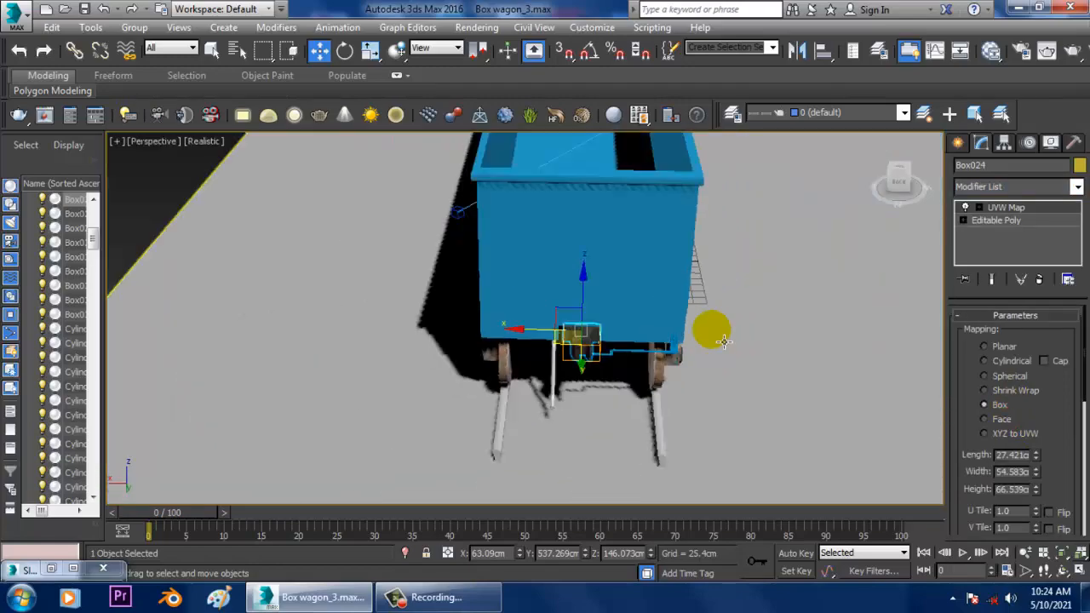
{"action": "middle_click_drag", "start_coordinate": [724, 341], "coordinate": [659, 309], "text": "alt"}
{"action": "middle_click_drag", "start_coordinate": [751, 325], "coordinate": [537, 336]}
{"action": "scroll", "coordinate": [545, 341], "scroll_direction": "down", "scroll_amount": 3}
{"action": "scroll", "coordinate": [671, 366], "scroll_direction": "up", "scroll_amount": 4}
{"action": "middle_click_drag", "start_coordinate": [732, 337], "coordinate": [596, 316], "text": "alt"}
{"action": "scroll", "coordinate": [650, 358], "scroll_direction": "down", "scroll_amount": 6}
{"action": "middle_click_drag", "start_coordinate": [650, 357], "coordinate": [297, 333], "text": "alt"}
{"action": "scroll", "coordinate": [549, 345], "scroll_direction": "up", "scroll_amount": 5}
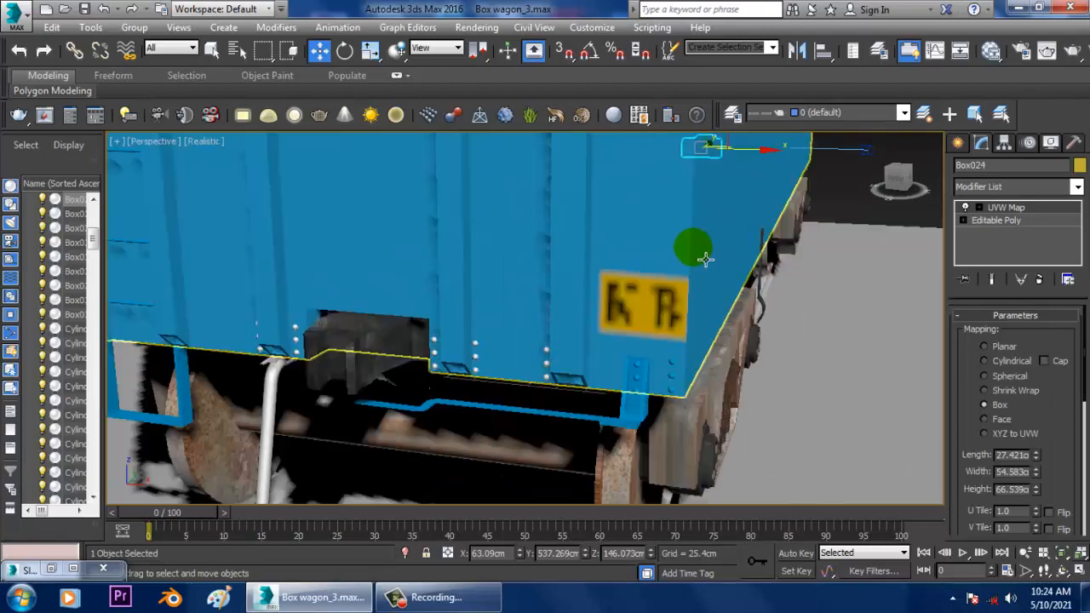
{"action": "scroll", "coordinate": [715, 265], "scroll_direction": "down", "scroll_amount": 5}
{"action": "middle_click_drag", "start_coordinate": [723, 271], "coordinate": [801, 286], "text": "alt"}
{"action": "middle_click_drag", "start_coordinate": [733, 288], "coordinate": [635, 332]}
{"action": "scroll", "coordinate": [707, 426], "scroll_direction": "up", "scroll_amount": 5}
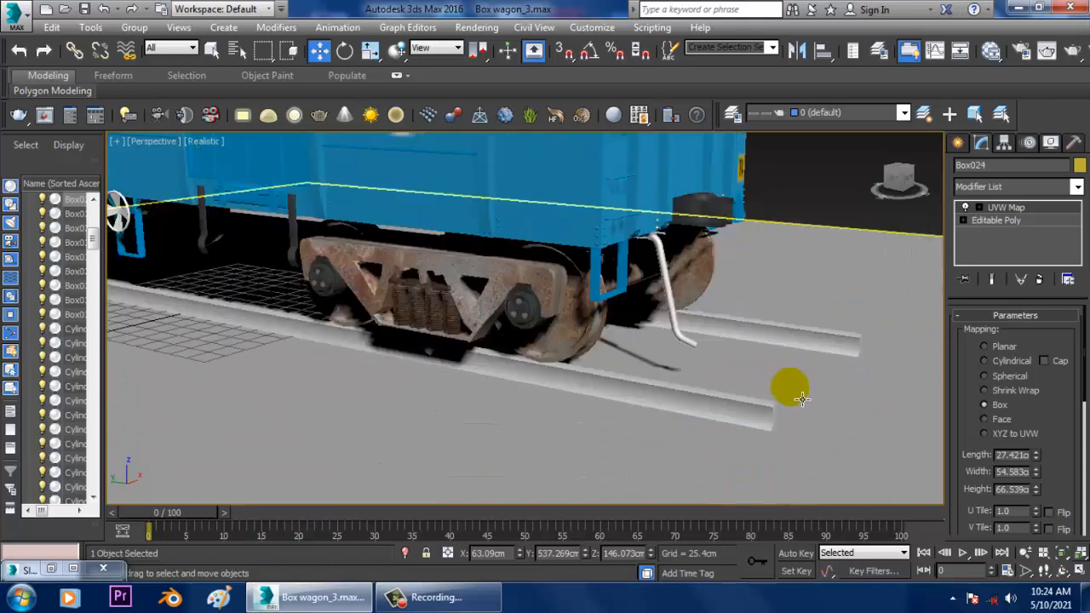
Step: Select the white rivets beside the ribs along the lower edge of the wagon's end wall
{"action": "left_click", "coordinate": [813, 341]}
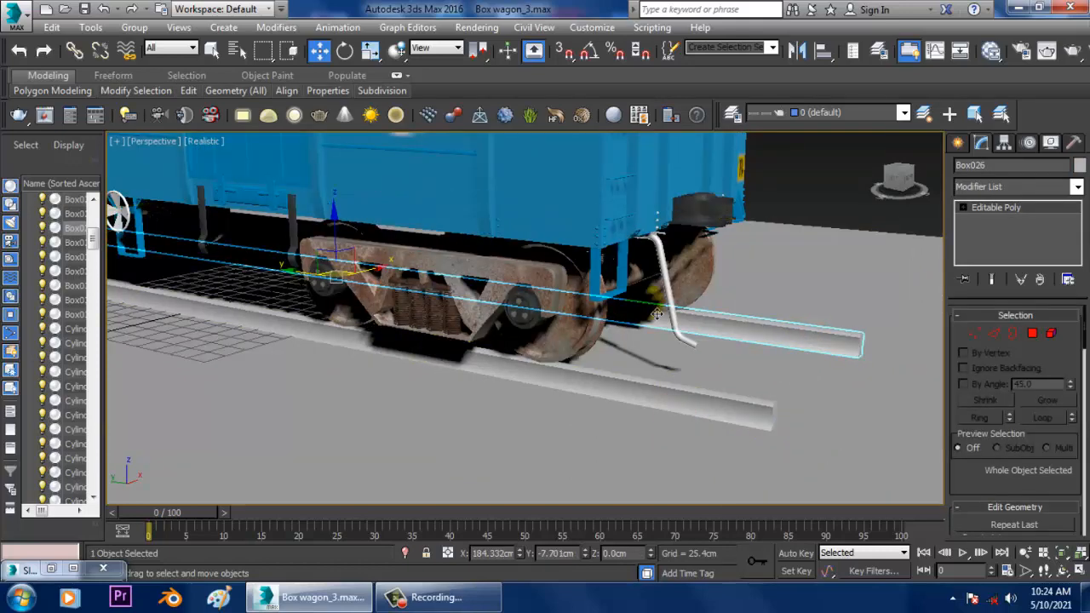
{"action": "left_click", "coordinate": [662, 248]}
{"action": "middle_click_drag", "start_coordinate": [634, 317], "coordinate": [652, 299], "text": "alt"}
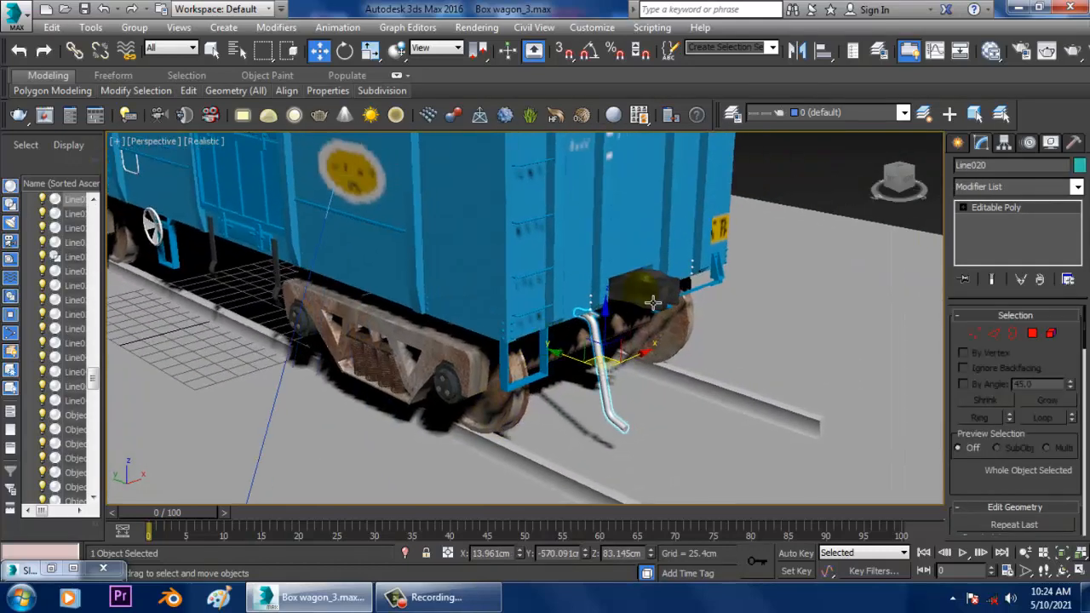
{"action": "scroll", "coordinate": [653, 303], "scroll_direction": "up", "scroll_amount": 5}
{"action": "left_click", "coordinate": [486, 238]}
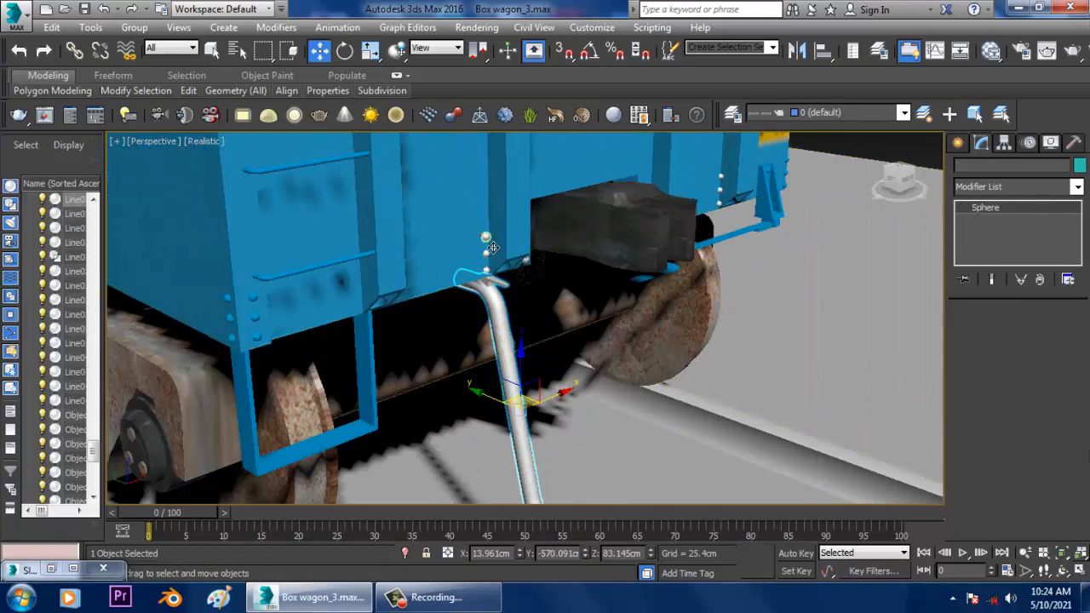
{"action": "left_click", "coordinate": [487, 252], "text": "ctrl"}
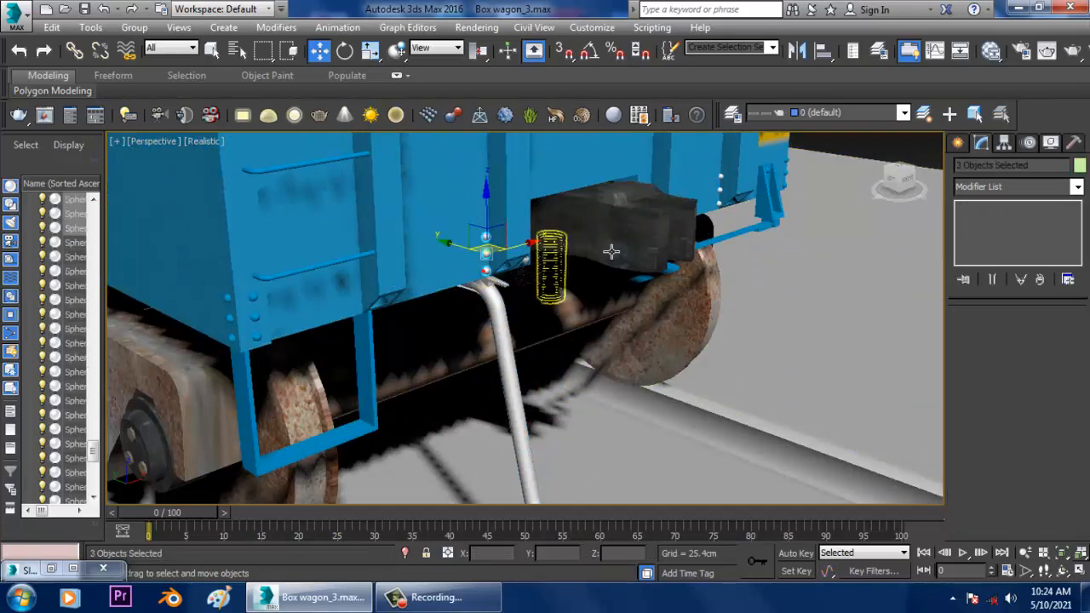
{"action": "middle_click_drag", "start_coordinate": [612, 251], "coordinate": [681, 260], "text": "alt"}
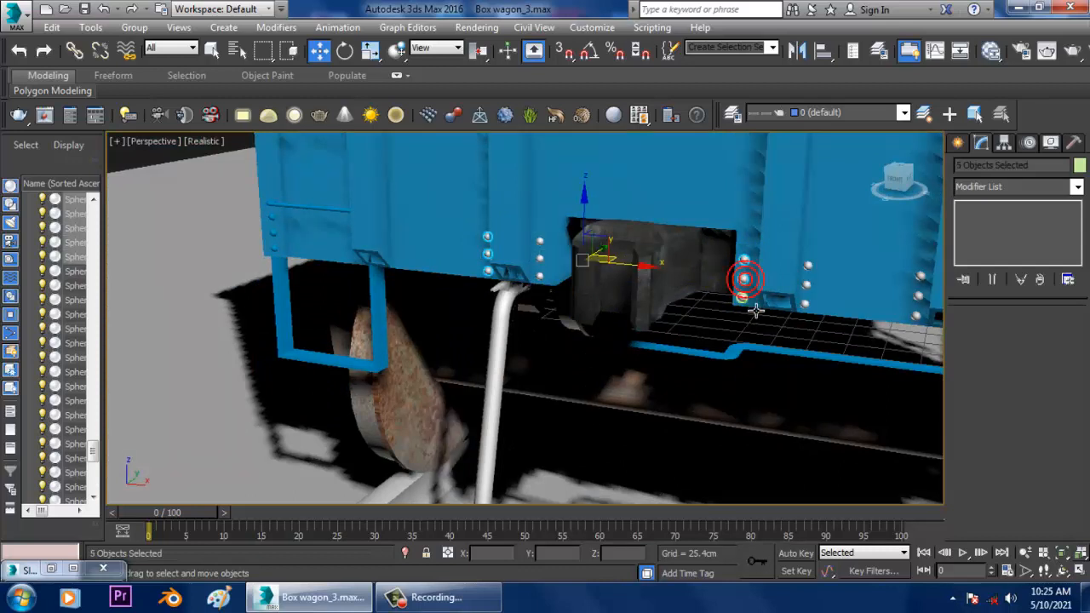
{"action": "left_click", "coordinate": [816, 274], "text": "ctrl"}
{"action": "left_click", "coordinate": [815, 299], "text": "ctrl"}
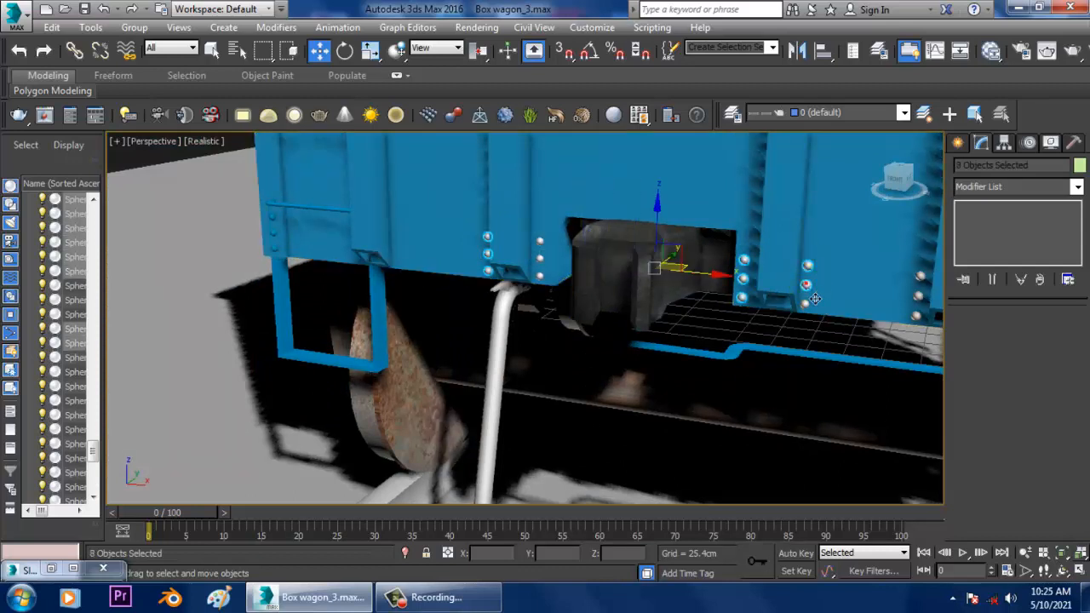
{"action": "left_click", "coordinate": [931, 289], "text": "ctrl"}
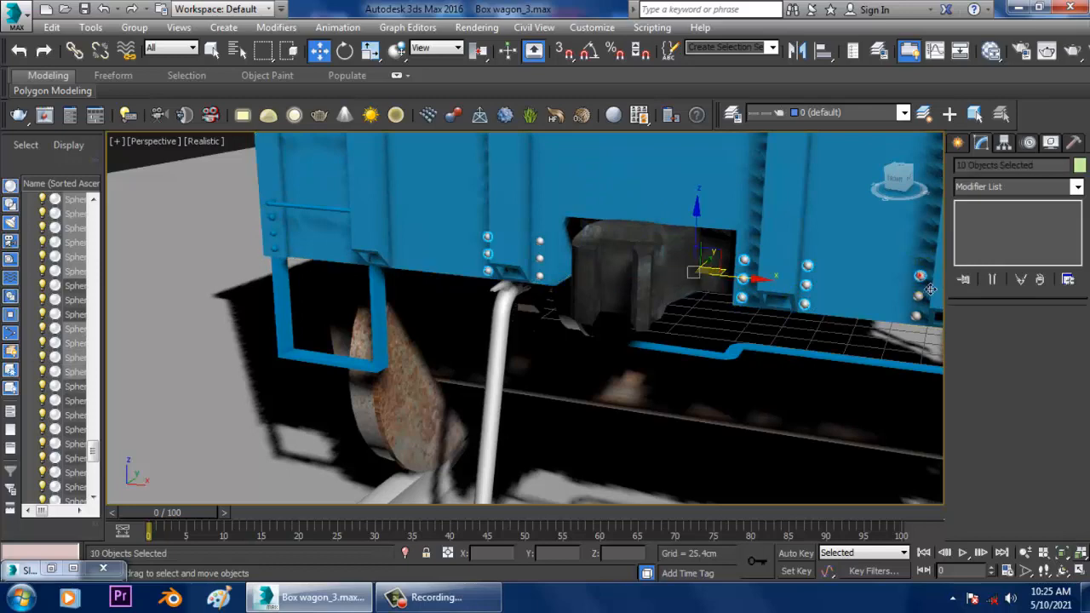
{"action": "left_click", "coordinate": [918, 296], "text": "ctrl"}
{"action": "left_click", "coordinate": [917, 316], "text": "ctrl"}
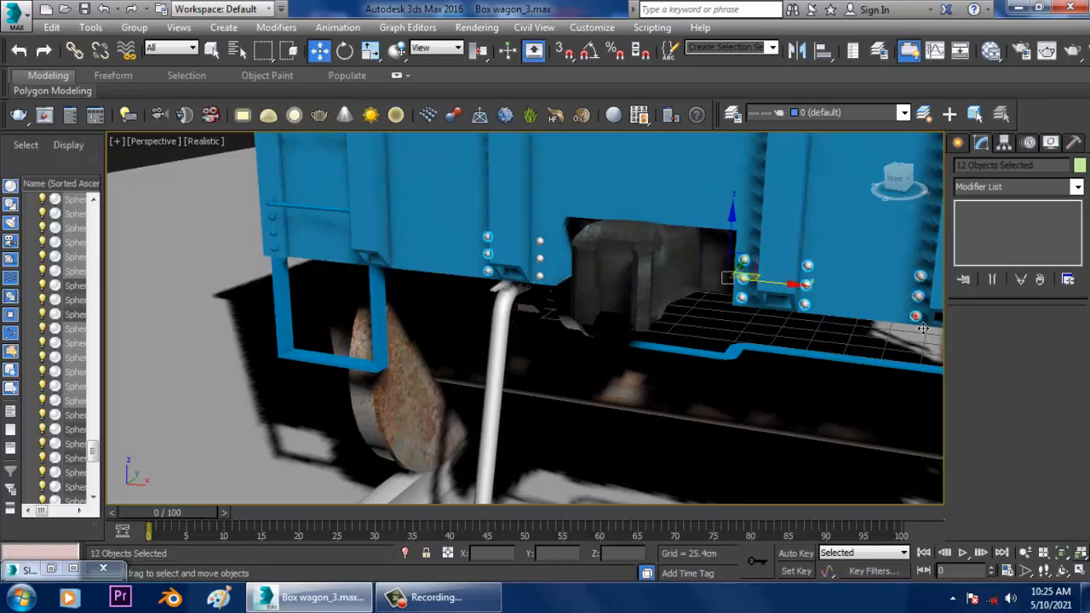
Step: Assign the blue VRay Material #21 to the selected rivets and minimize the material editor
{"action": "scroll", "coordinate": [750, 317], "scroll_direction": "down", "scroll_amount": 4}
{"action": "middle_click_drag", "start_coordinate": [744, 316], "coordinate": [761, 326], "text": "alt"}
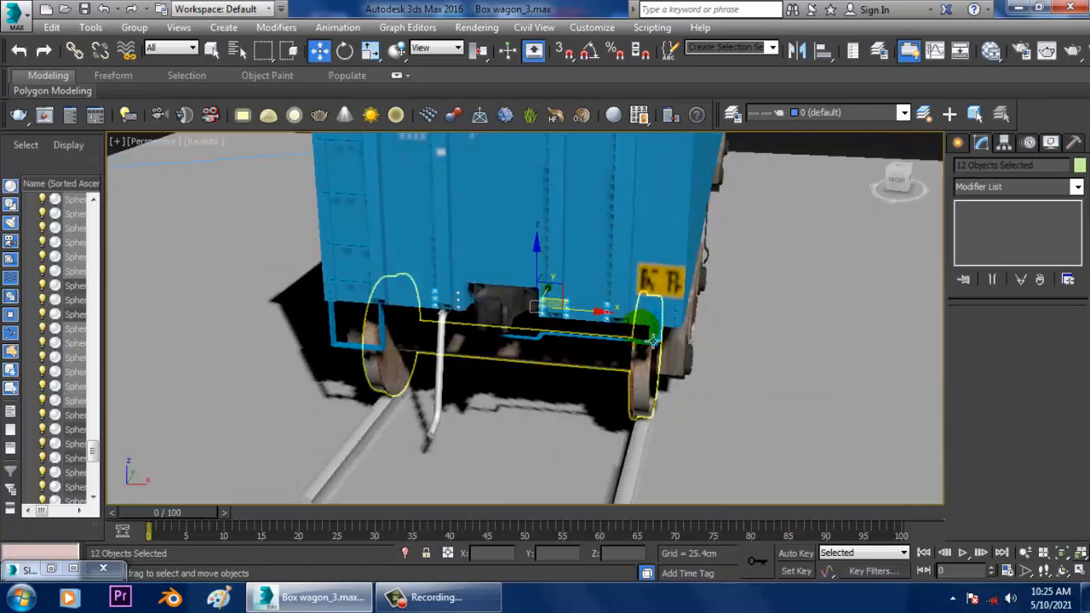
{"action": "key", "text": "m"}
{"action": "middle_click_drag", "start_coordinate": [451, 461], "coordinate": [523, 143]}
{"action": "middle_click_drag", "start_coordinate": [485, 373], "coordinate": [434, 162]}
{"action": "scroll", "coordinate": [424, 382], "scroll_direction": "down", "scroll_amount": 2}
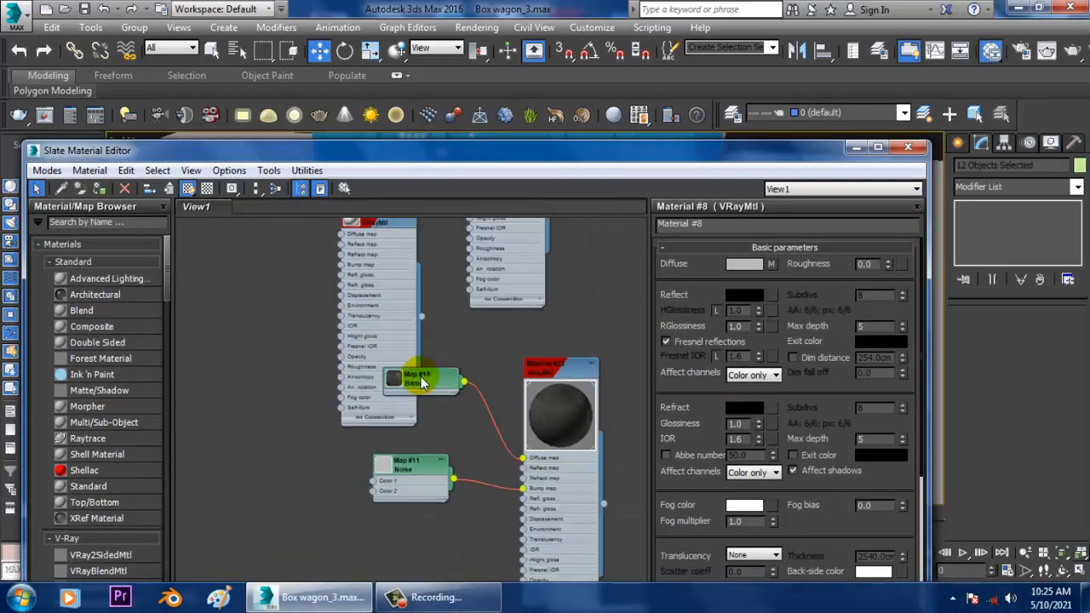
{"action": "middle_click_drag", "start_coordinate": [481, 443], "coordinate": [412, 170]}
{"action": "middle_click_drag", "start_coordinate": [414, 381], "coordinate": [471, 502]}
{"action": "middle_click_drag", "start_coordinate": [487, 356], "coordinate": [494, 535]}
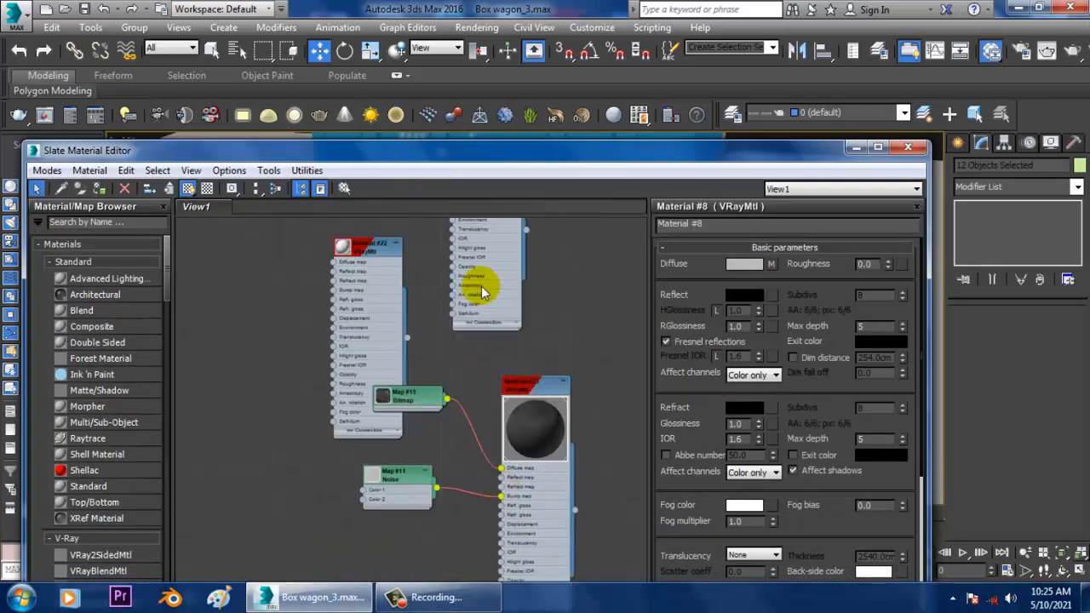
{"action": "middle_click_drag", "start_coordinate": [482, 286], "coordinate": [493, 546]}
{"action": "double_click", "coordinate": [500, 400]}
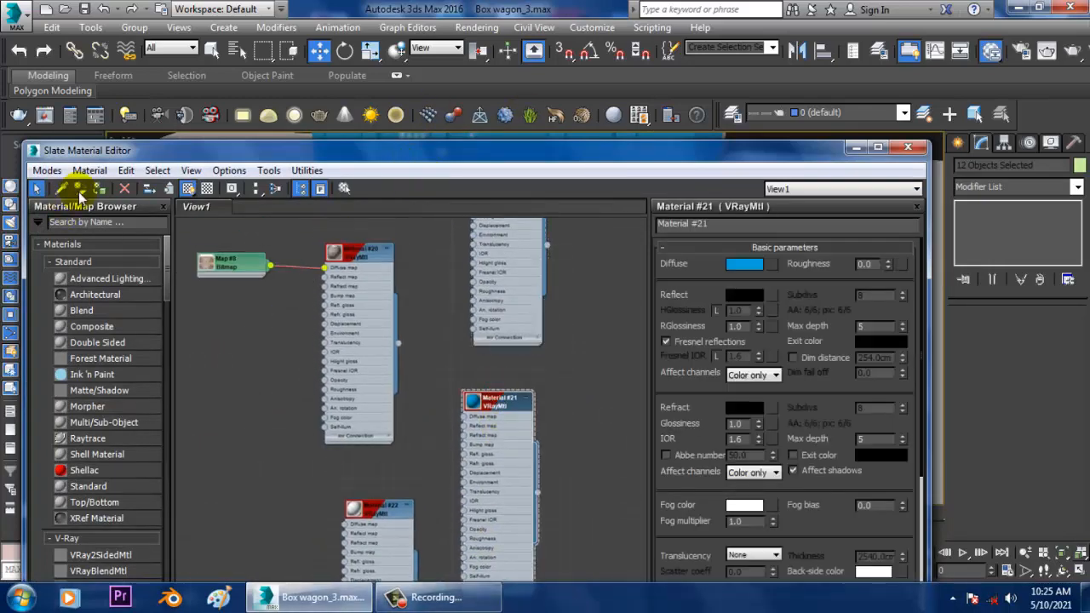
{"action": "left_click", "coordinate": [853, 148]}
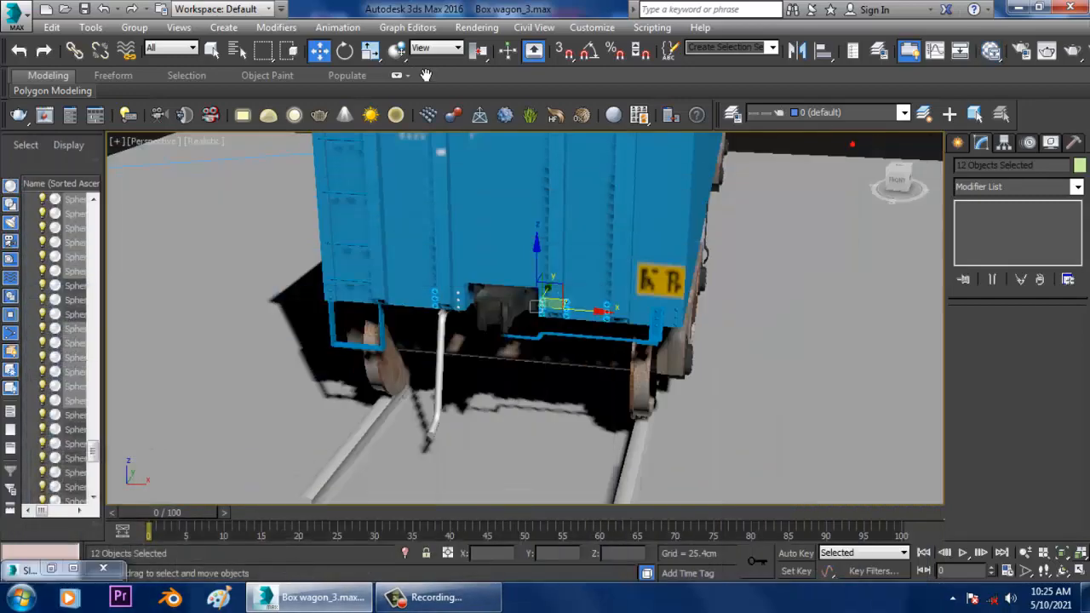
Step: Open the reference image 12 from the BOX NHL WAgon folder and place its window beside the wagon model
{"action": "left_click", "coordinate": [477, 27]}
{"action": "left_click", "coordinate": [557, 397]}
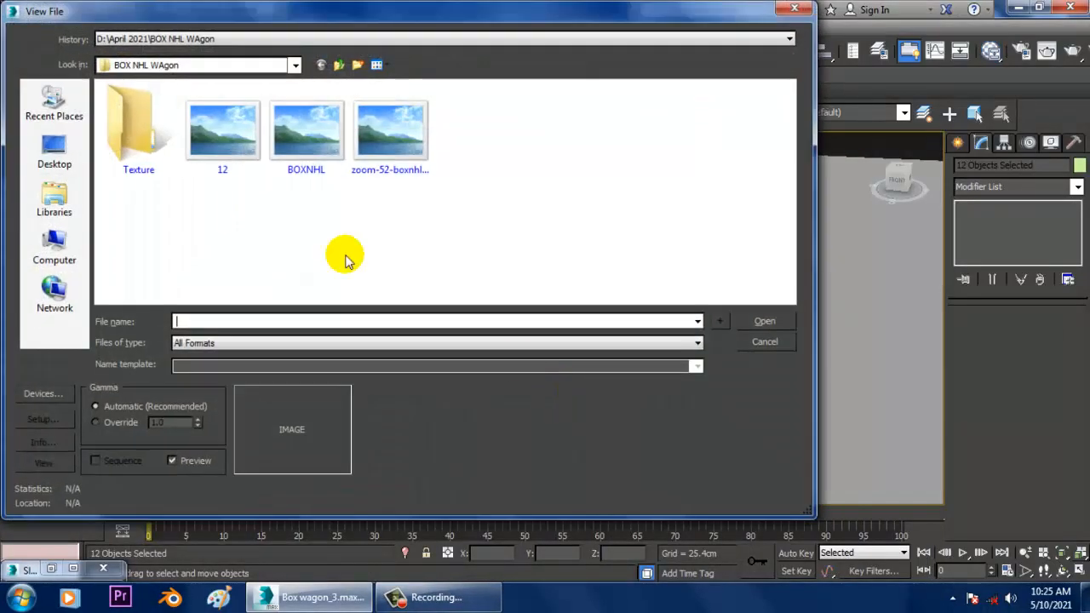
{"action": "double_click", "coordinate": [224, 165]}
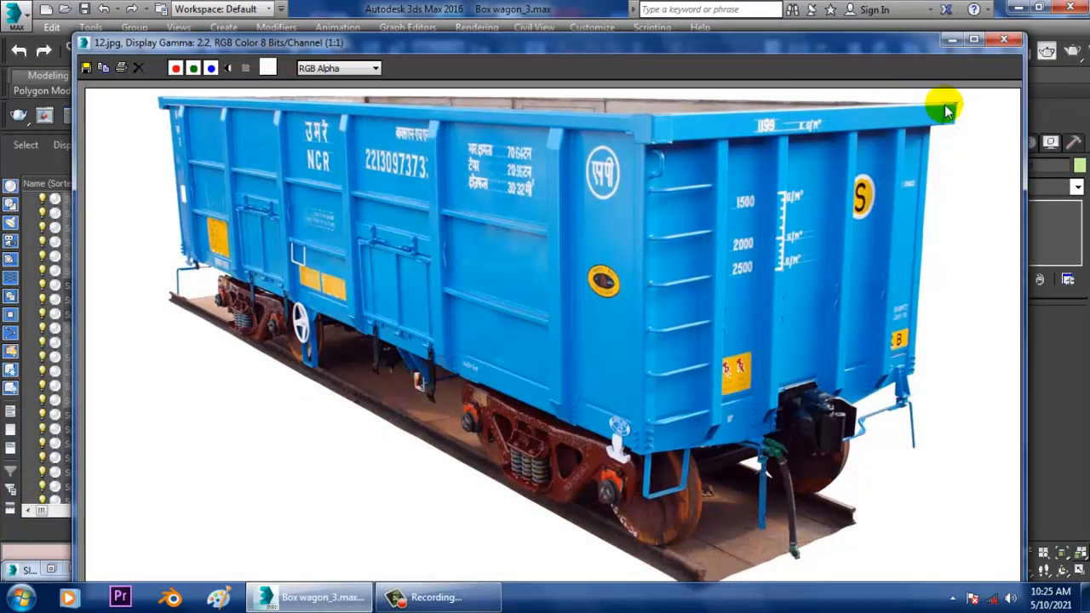
{"action": "left_click_drag", "start_coordinate": [907, 48], "coordinate": [254, 102]}
Step: Select the near rail under the wagon and create a new VRayMtl material in the material editor
{"action": "middle_click_drag", "start_coordinate": [600, 298], "coordinate": [721, 318], "text": "alt"}
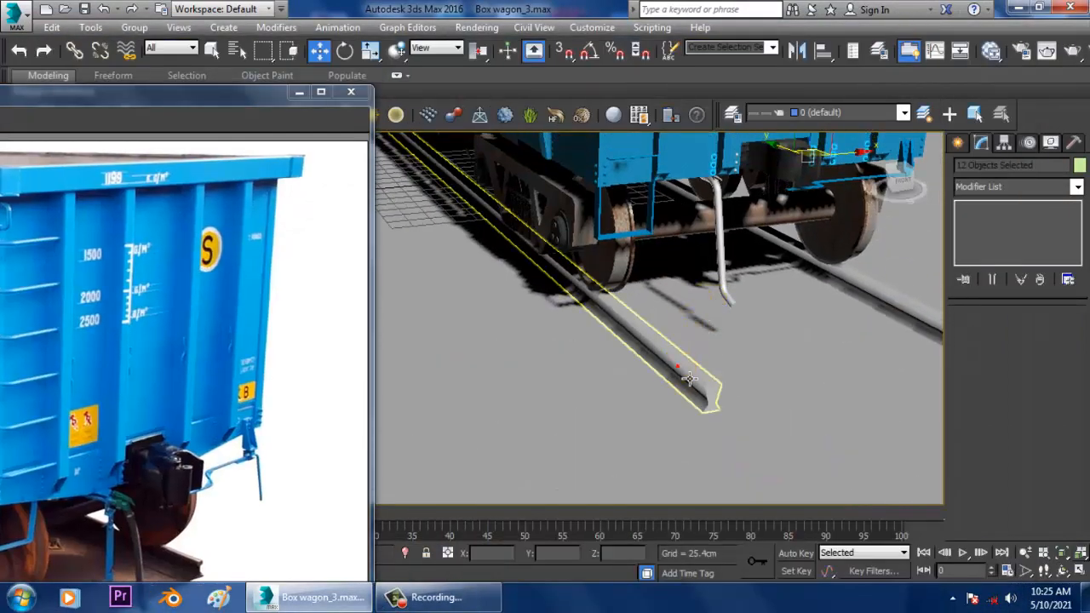
{"action": "left_click", "coordinate": [691, 379]}
{"action": "middle_click_drag", "start_coordinate": [691, 380], "coordinate": [742, 381], "text": "alt"}
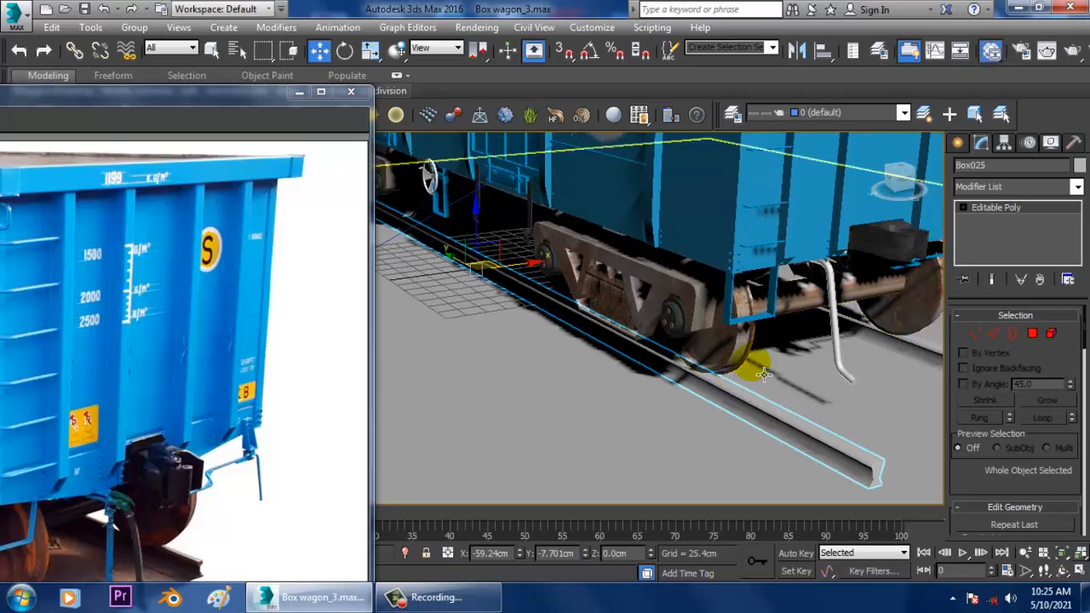
{"action": "key", "text": "m"}
{"action": "middle_click_drag", "start_coordinate": [387, 536], "coordinate": [375, 301]}
{"action": "middle_click_drag", "start_coordinate": [364, 448], "coordinate": [358, 273]}
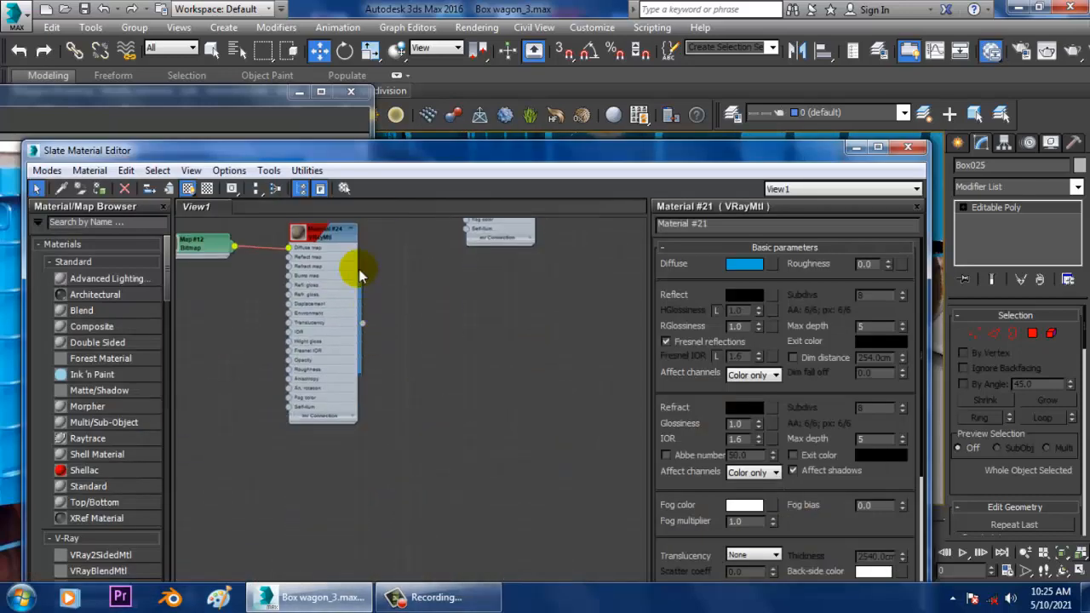
{"action": "left_click_drag", "start_coordinate": [167, 275], "coordinate": [172, 312]}
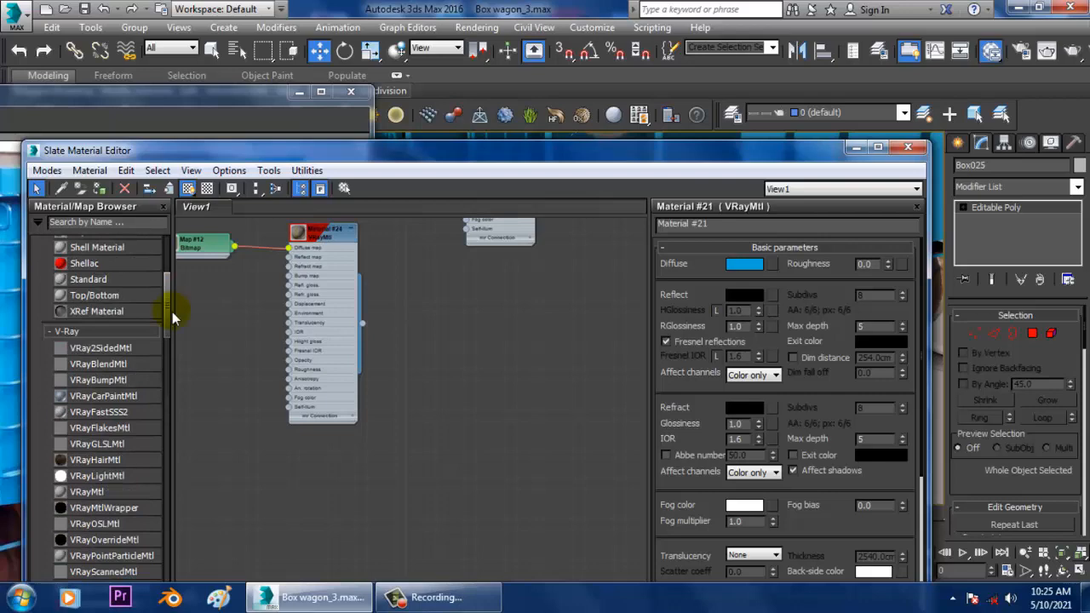
{"action": "left_click", "coordinate": [506, 385]}
{"action": "double_click", "coordinate": [507, 383]}
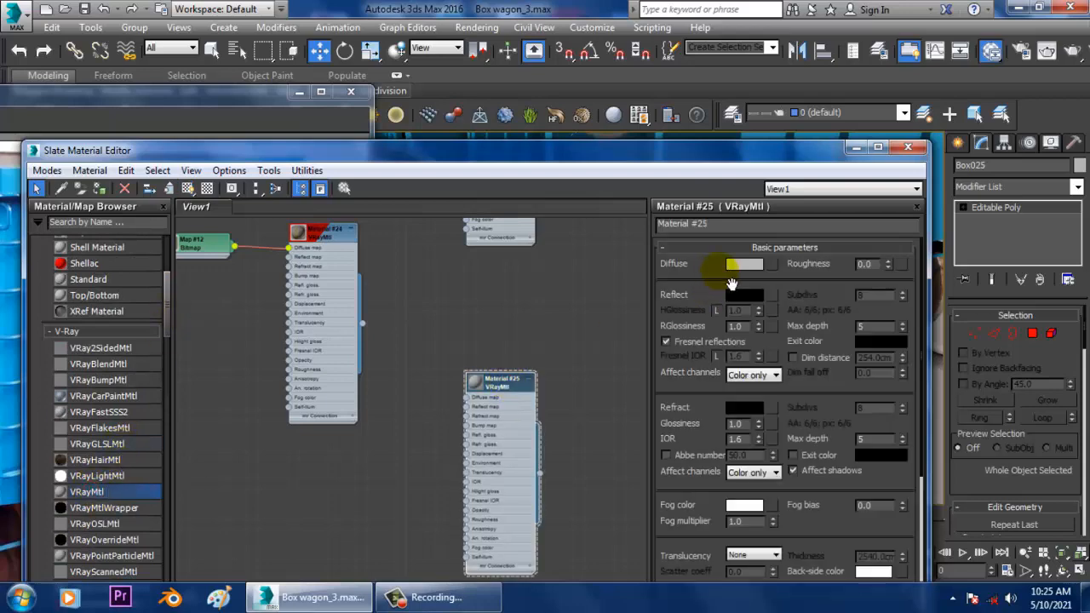
Step: Add a Bitmap as the new material's diffuse map and browse to the textures folder inside D:\April 2021\BOX NHL WAgon\Texture
{"action": "left_click", "coordinate": [774, 264]}
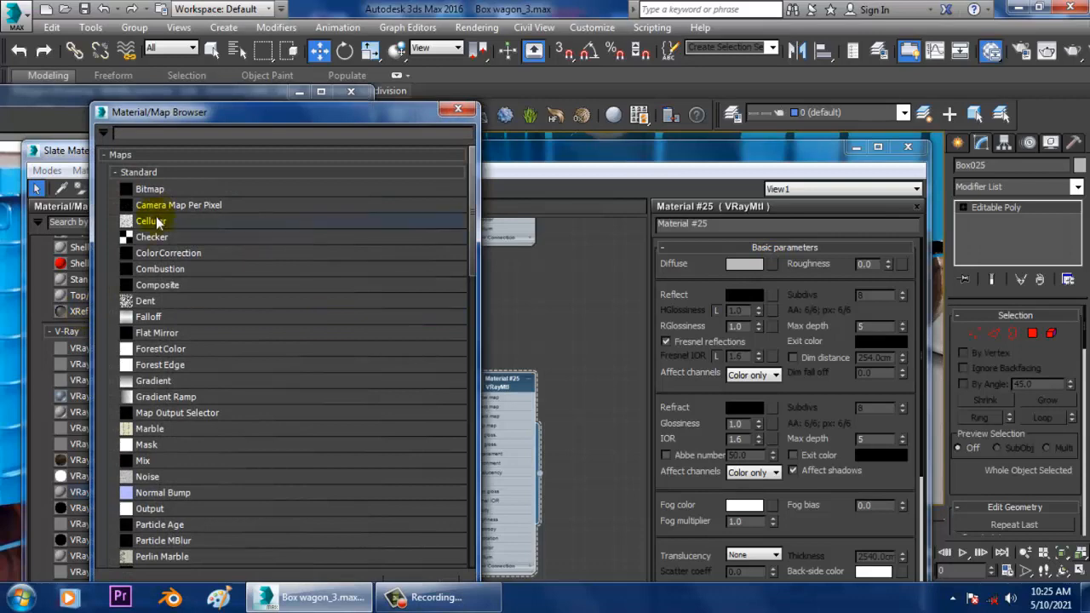
{"action": "double_click", "coordinate": [152, 191]}
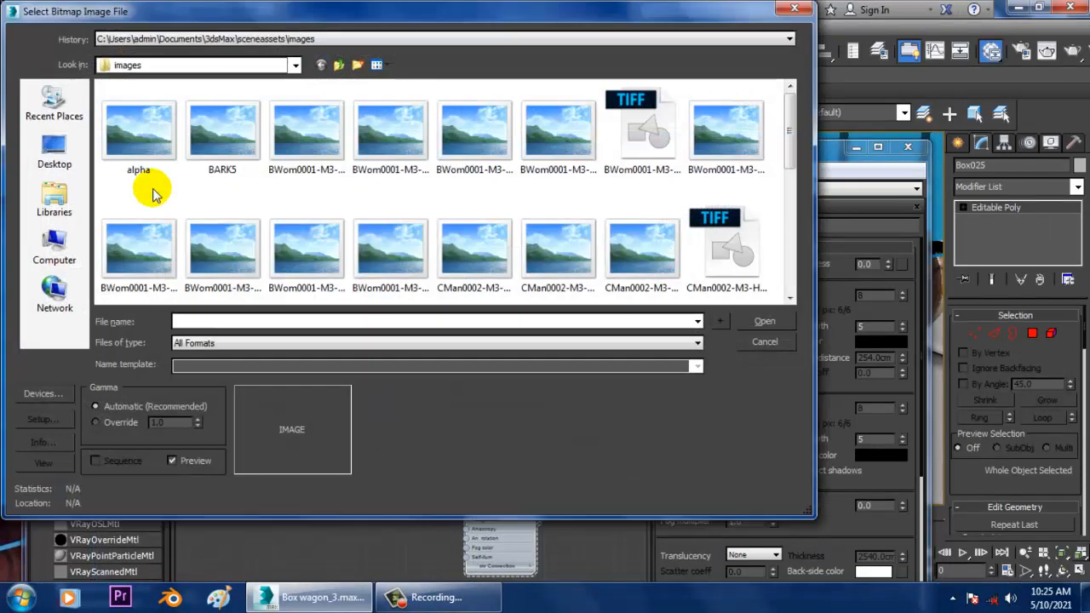
{"action": "left_click", "coordinate": [57, 247]}
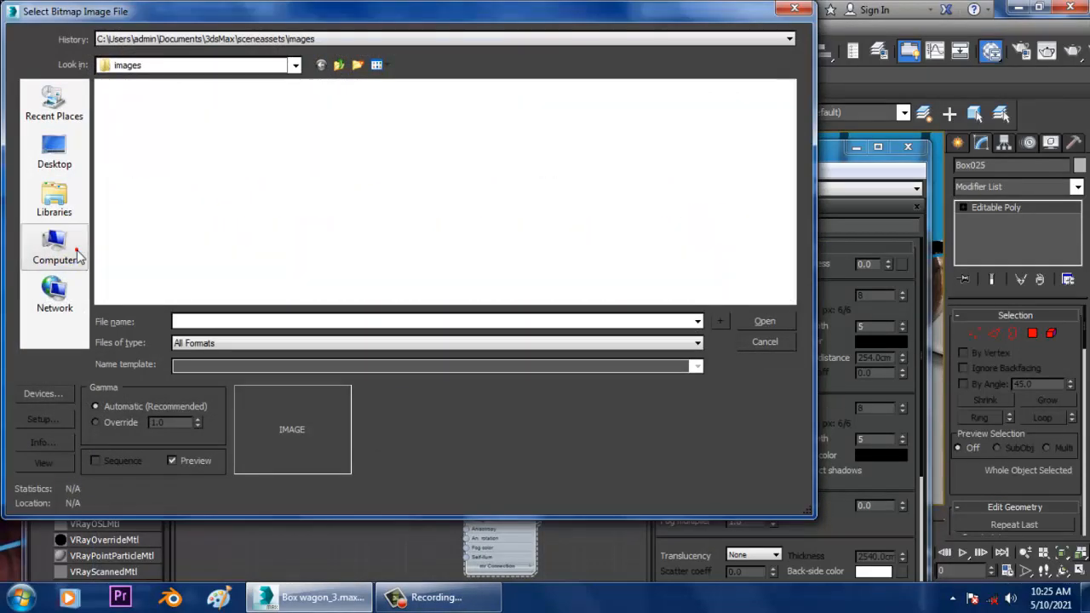
{"action": "double_click", "coordinate": [358, 115]}
{"action": "left_click", "coordinate": [218, 167]}
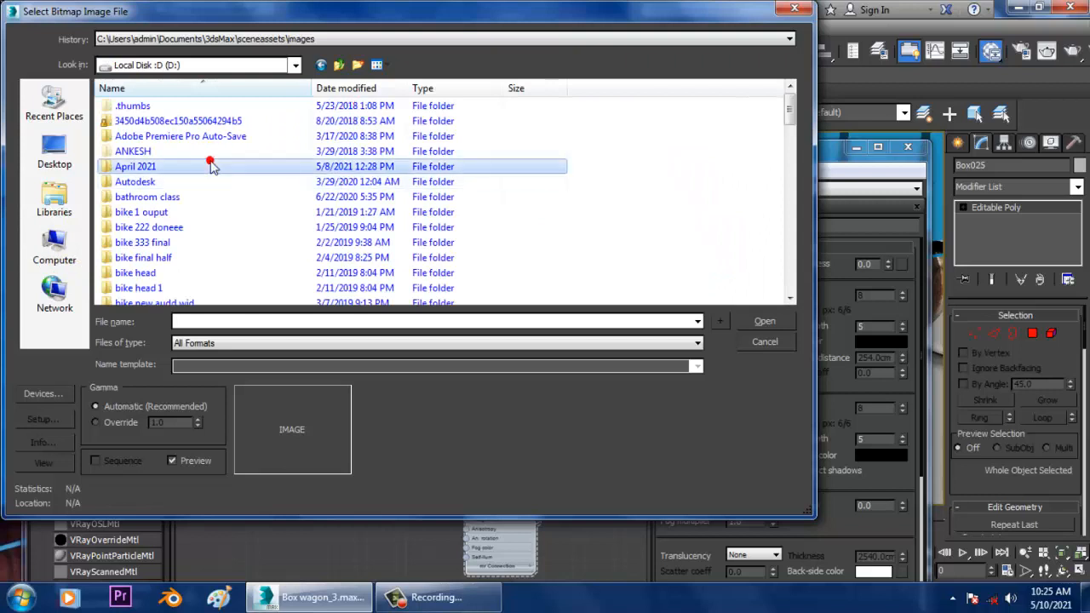
{"action": "double_click", "coordinate": [141, 168]}
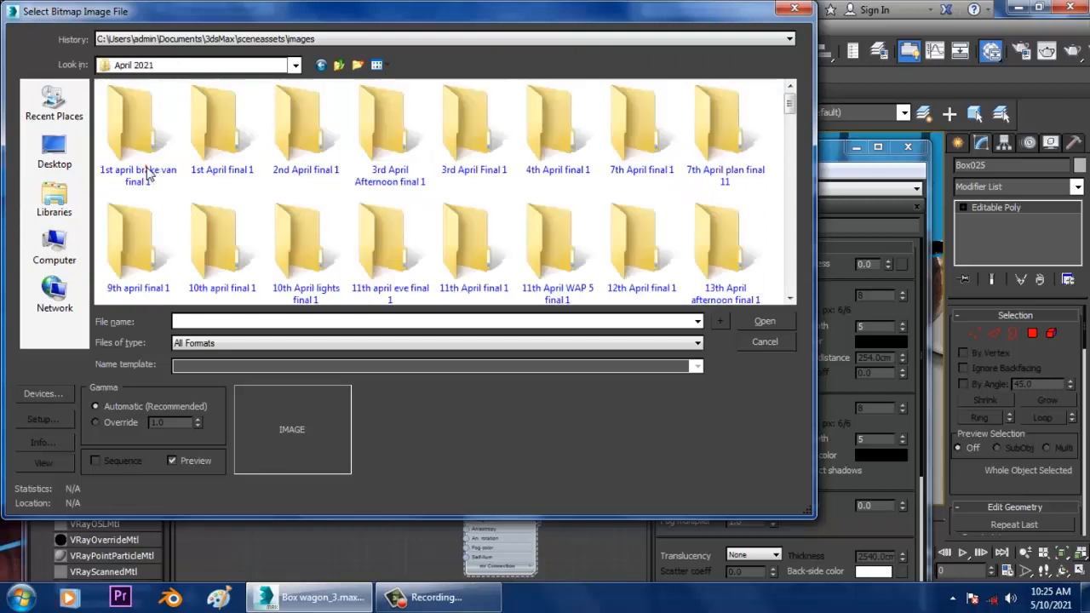
{"action": "left_click", "coordinate": [560, 122]}
{"action": "scroll", "coordinate": [559, 127], "scroll_direction": "down", "scroll_amount": 3}
{"action": "left_click", "coordinate": [545, 143]}
{"action": "double_click", "coordinate": [545, 144]}
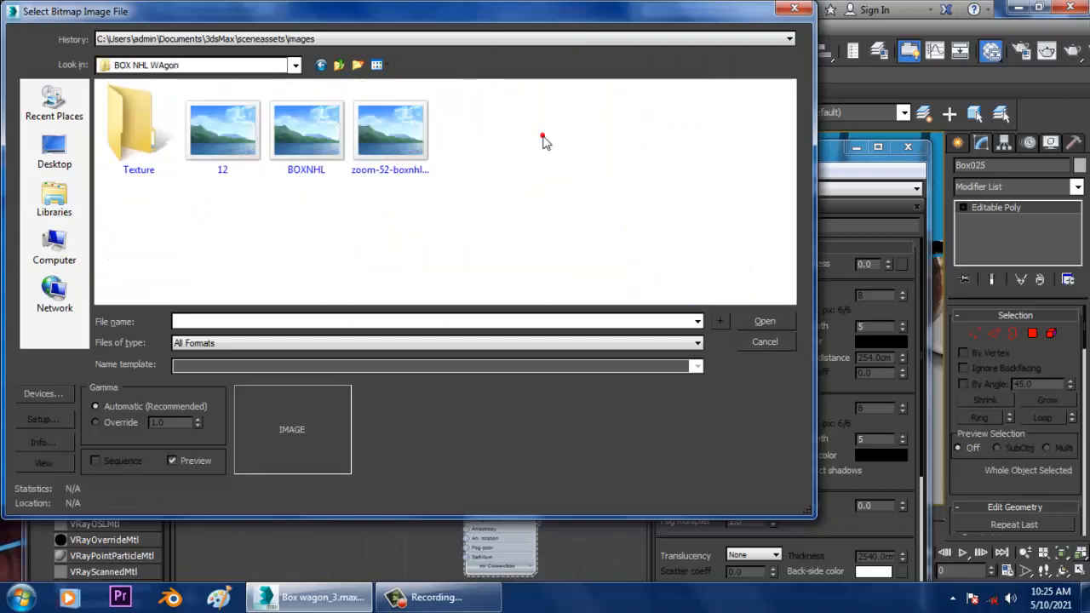
{"action": "left_click", "coordinate": [115, 149]}
{"action": "double_click", "coordinate": [128, 140]}
{"action": "left_click", "coordinate": [142, 136]}
{"action": "double_click", "coordinate": [141, 136]}
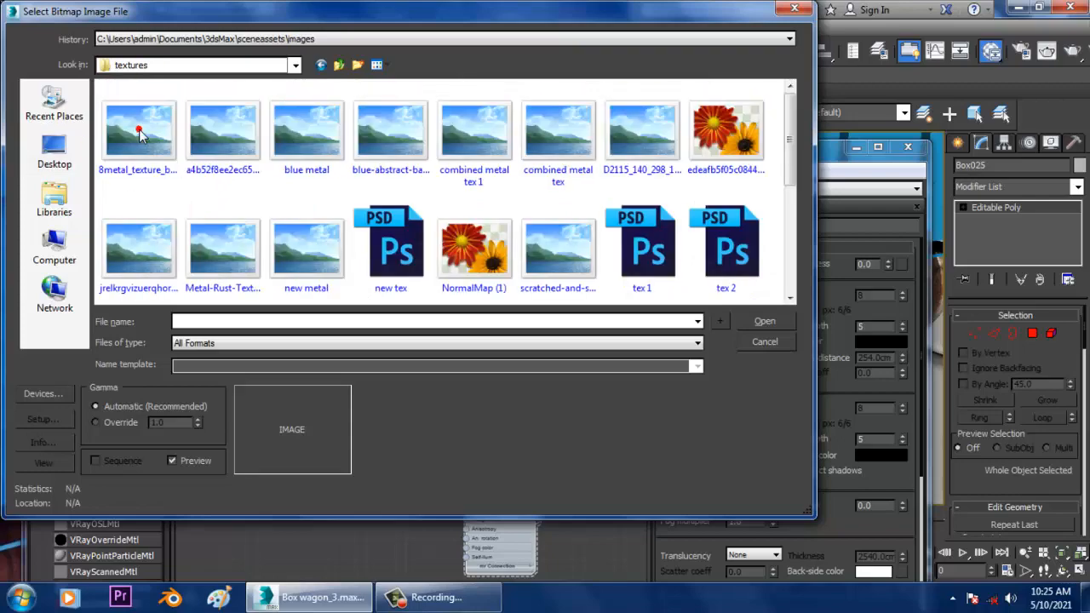
Step: Preview the metal texture images in the folder, starting with 8metal_texture_big_100405, to find one suitable for the rail
{"action": "left_click", "coordinate": [138, 132]}
{"action": "right_click", "coordinate": [140, 130]}
{"action": "left_click", "coordinate": [206, 164]}
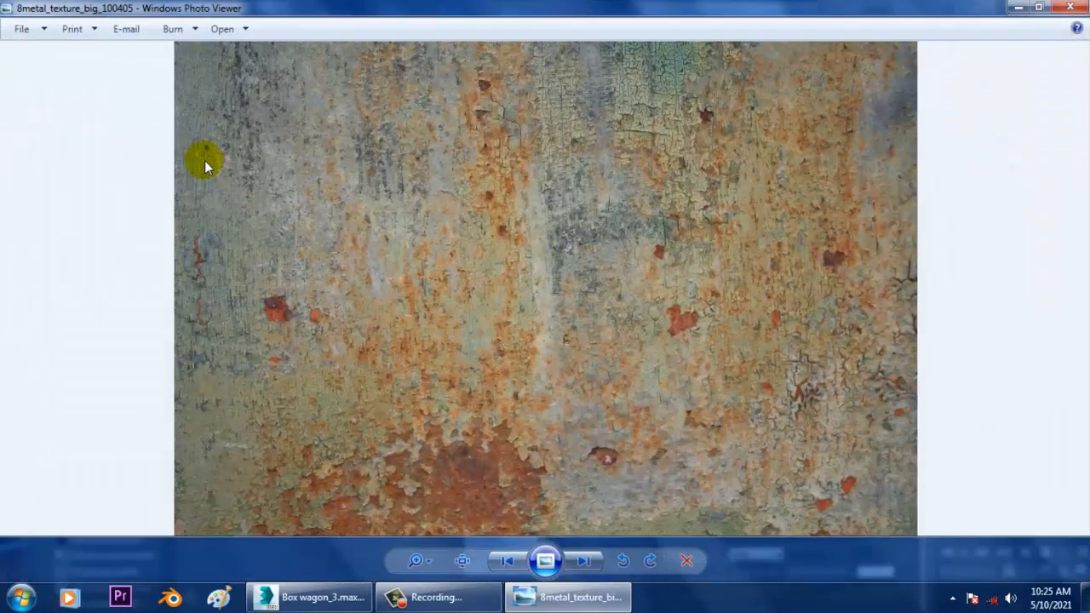
{"action": "key", "text": "Right"}
{"action": "key", "text": "Right"}
{"action": "key", "text": "Right"}
{"action": "key", "text": "Right"}
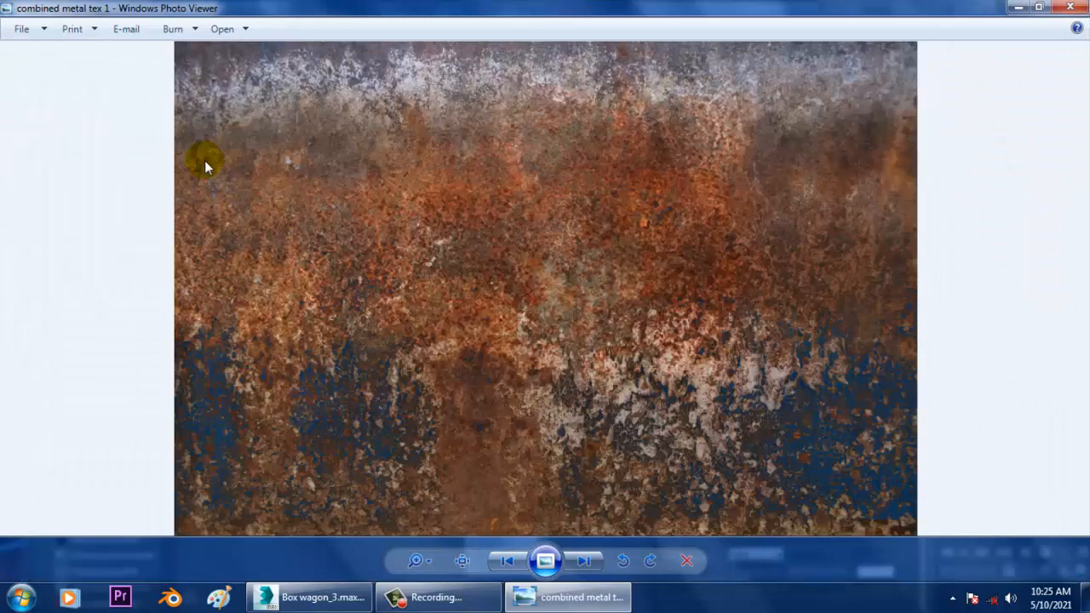
{"action": "key", "text": "Right"}
{"action": "key", "text": "Right"}
{"action": "key", "text": "Right"}
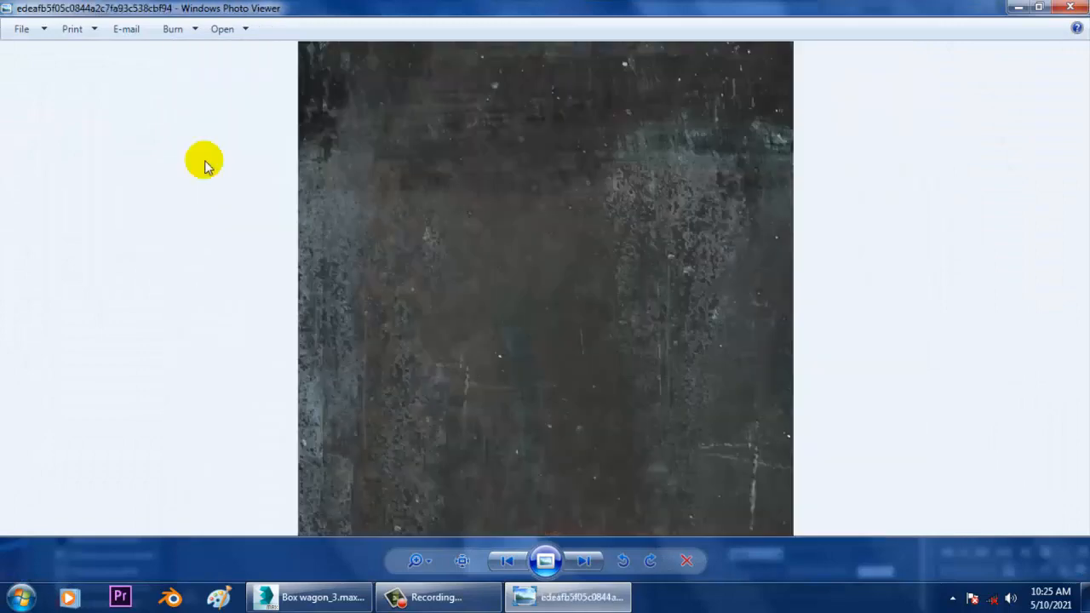
{"action": "key", "text": "Right"}
{"action": "key", "text": "Right"}
{"action": "key", "text": "Right"}
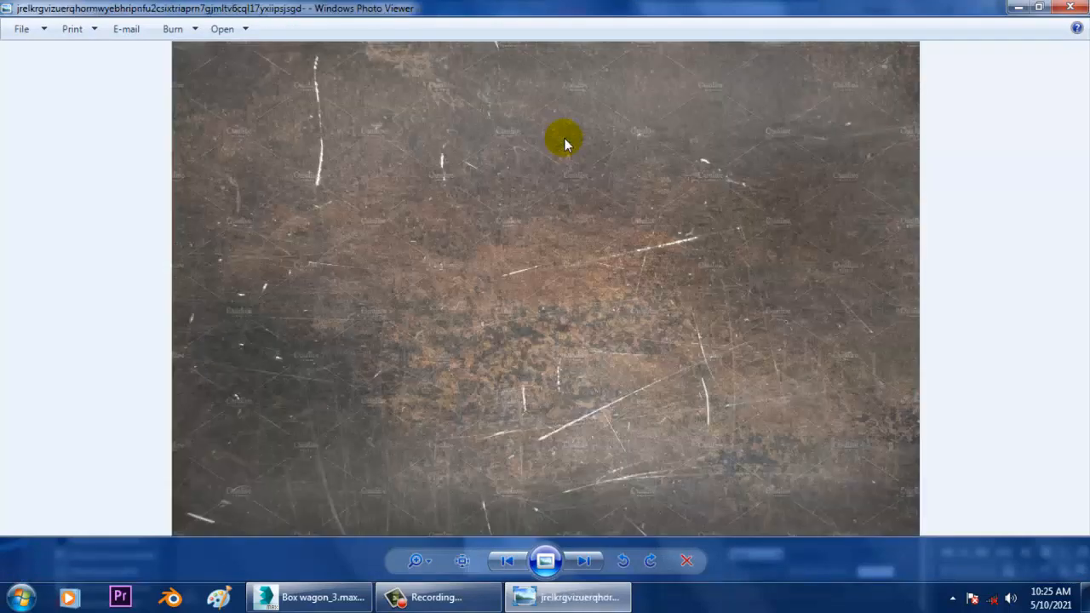
{"action": "left_click", "coordinate": [1072, 8]}
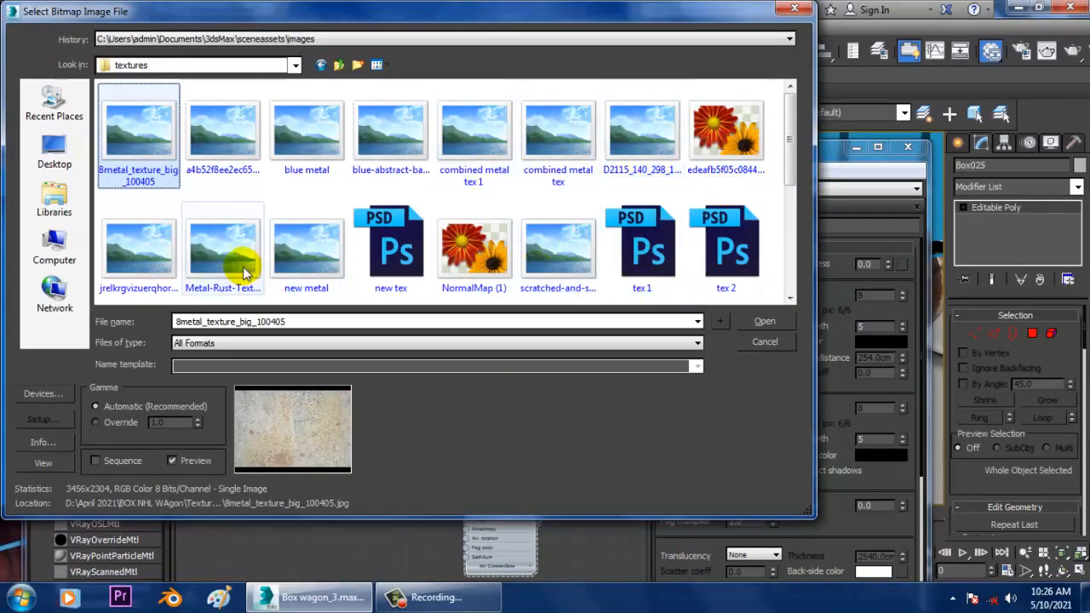
Step: Load the scratched brown metal image jrelkrgvizuerqhor... as the diffuse bitmap, assign Material #25 to the near rail and minimize the editor
{"action": "double_click", "coordinate": [143, 277]}
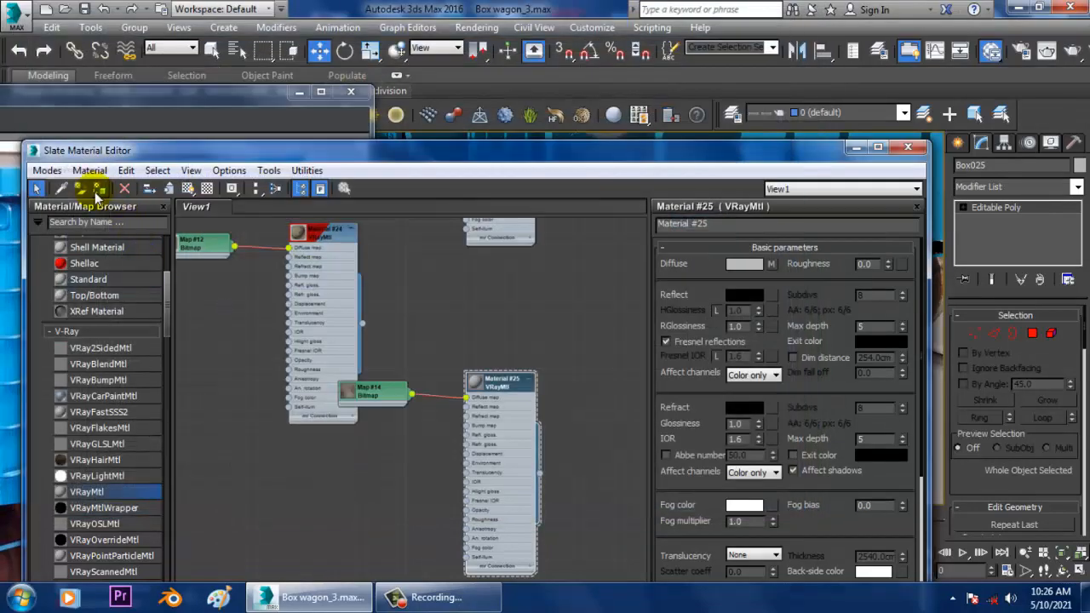
{"action": "left_click", "coordinate": [858, 149]}
{"action": "left_click", "coordinate": [763, 468]}
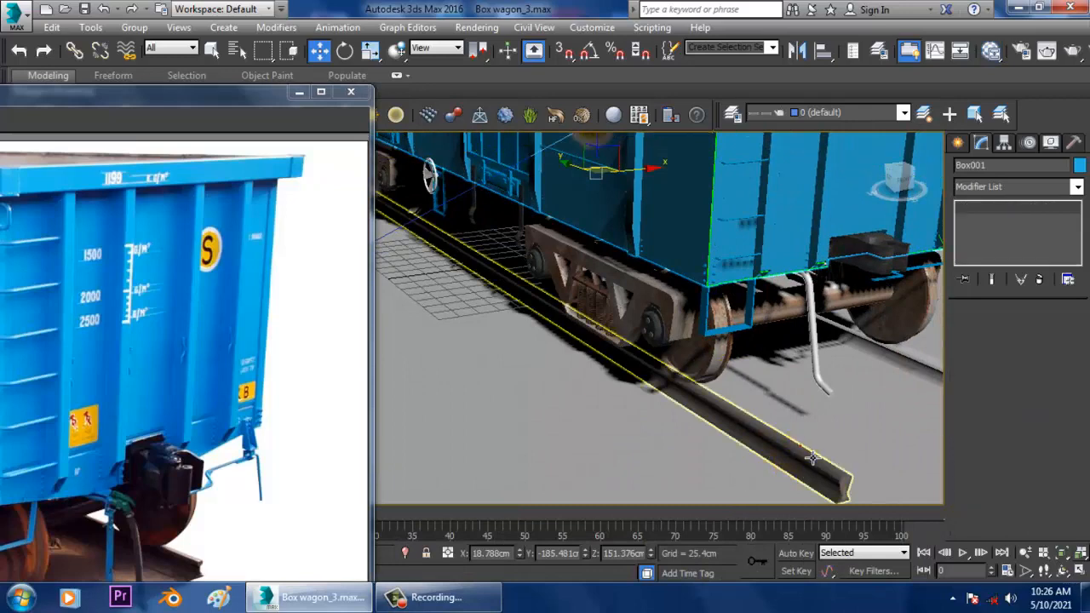
Step: Apply a UVW Map modifier with Box mapping to the near rail
{"action": "left_click", "coordinate": [801, 451]}
{"action": "left_click", "coordinate": [1028, 187]}
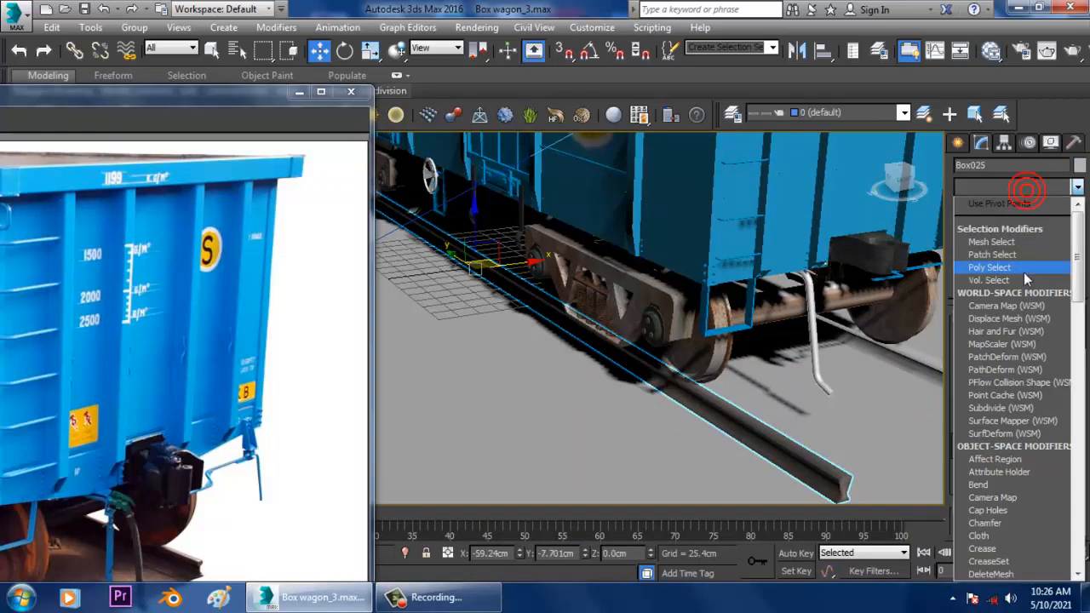
{"action": "key", "text": "u"}
{"action": "left_click", "coordinate": [1014, 436]}
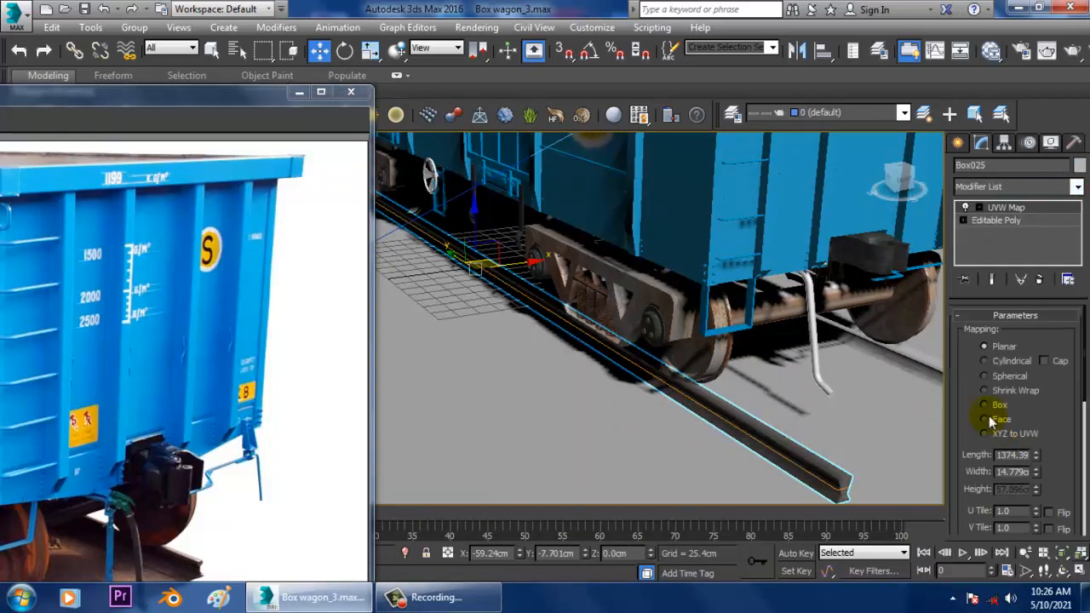
{"action": "left_click", "coordinate": [986, 405]}
Step: Resize the near rail's box mapping to about 659.7 length, 54.5 width and 361.3 height
{"action": "left_click_drag", "start_coordinate": [1054, 456], "coordinate": [1054, 293]}
{"action": "left_click_drag", "start_coordinate": [1070, 366], "coordinate": [1042, 354]}
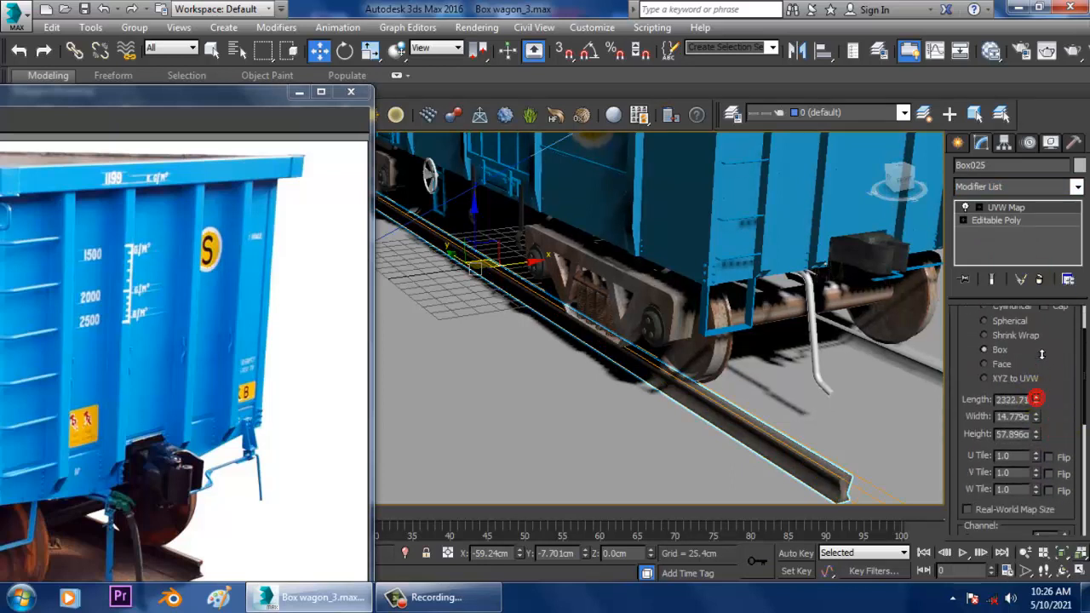
{"action": "left_click_drag", "start_coordinate": [1056, 400], "coordinate": [1021, 284]}
{"action": "left_click_drag", "start_coordinate": [1036, 433], "coordinate": [1007, 32]}
Step: Replace the untextured far rail with a copy of the textured near rail, moved along X to the far side of the wagon
{"action": "middle_click_drag", "start_coordinate": [820, 153], "coordinate": [837, 367], "text": "alt"}
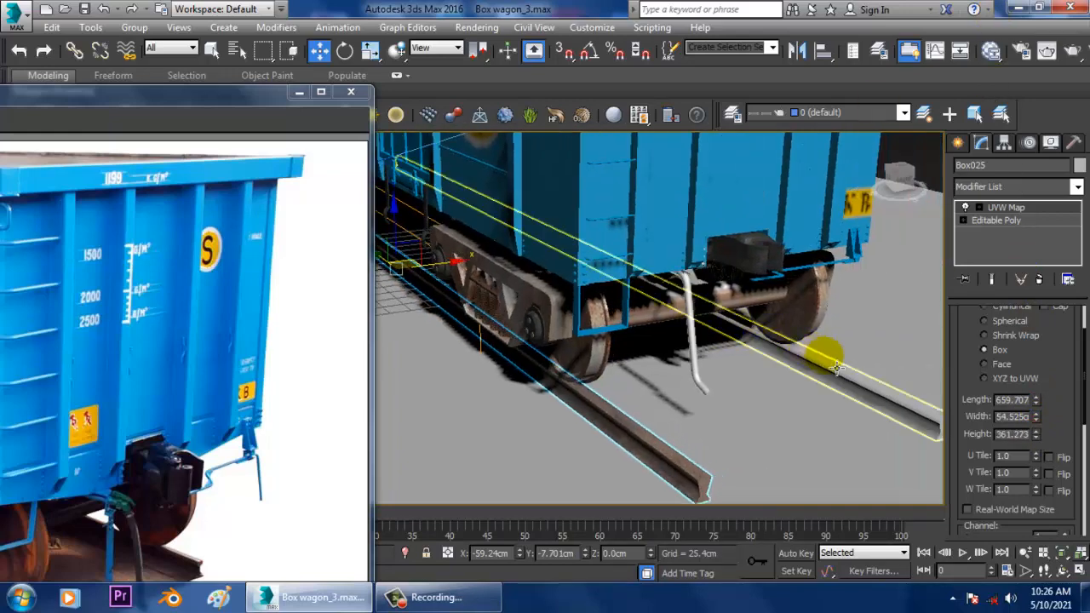
{"action": "left_click", "coordinate": [832, 378]}
{"action": "key", "text": "Delete"}
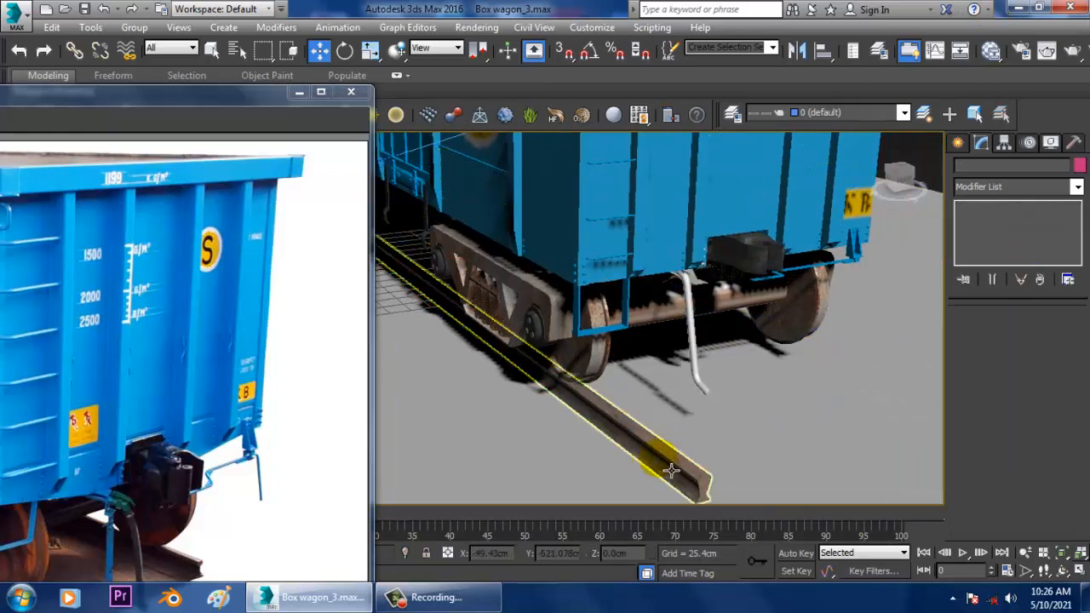
{"action": "left_click", "coordinate": [661, 460]}
{"action": "scroll", "coordinate": [660, 459], "scroll_direction": "down", "scroll_amount": 4}
{"action": "middle_click_drag", "start_coordinate": [683, 444], "coordinate": [555, 351], "text": "alt"}
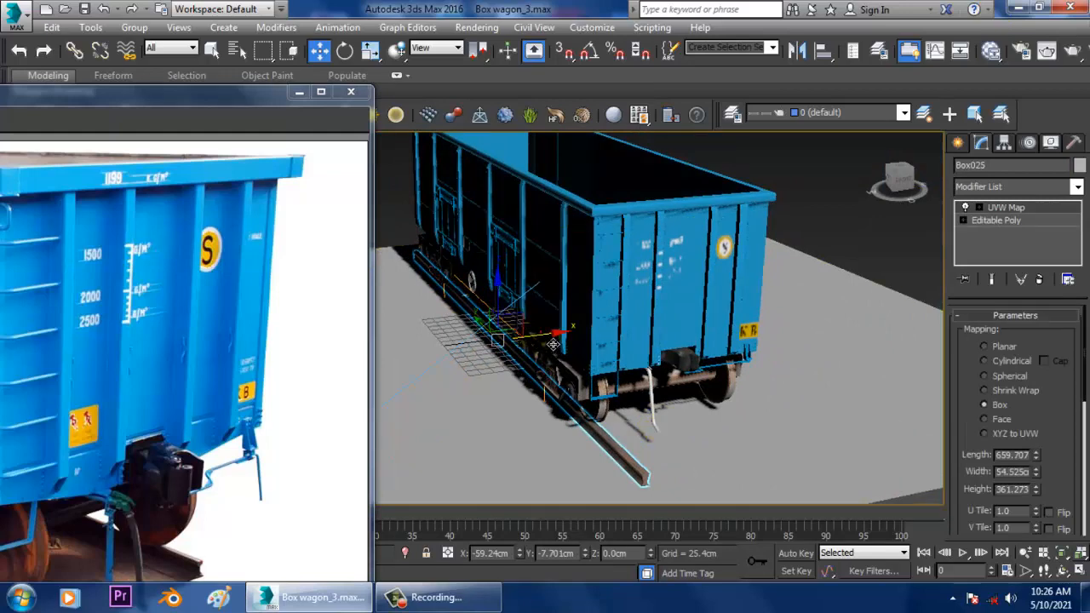
{"action": "mouse_move", "coordinate": [554, 344]}
{"action": "left_mouse_down", "text": "shift"}
{"action": "mouse_move", "coordinate": [521, 341]}
{"action": "mouse_move", "coordinate": [645, 328]}
{"action": "left_mouse_up", "text": "shift"}
{"action": "left_click", "coordinate": [553, 368]}
Step: Examine the copied rail's position beneath the wheels in the Front view and from several perspective angles
{"action": "key", "text": "alt+w"}
{"action": "right_click", "coordinate": [833, 229]}
{"action": "key", "text": "alt+w"}
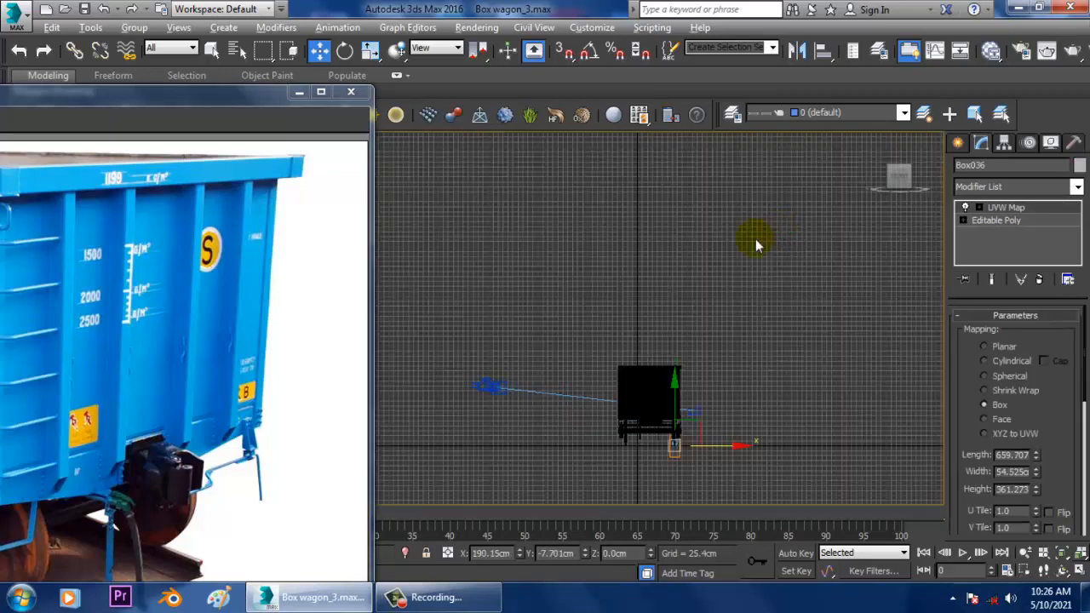
{"action": "key", "text": "z"}
{"action": "middle_click_drag", "start_coordinate": [734, 339], "coordinate": [660, 318]}
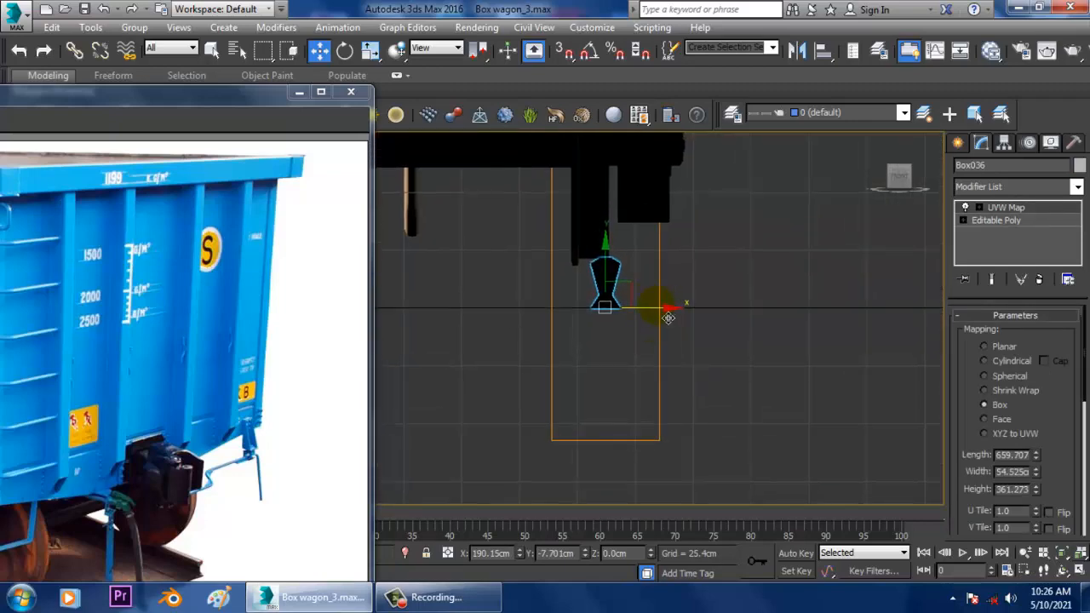
{"action": "key", "text": "alt+w"}
{"action": "right_click", "coordinate": [847, 382]}
{"action": "key", "text": "alt+w"}
{"action": "middle_click_drag", "start_coordinate": [817, 362], "coordinate": [786, 319], "text": "alt"}
{"action": "scroll", "coordinate": [786, 319], "scroll_direction": "up", "scroll_amount": 4}
{"action": "middle_click_drag", "start_coordinate": [707, 336], "coordinate": [607, 341], "text": "alt"}
{"action": "left_click", "coordinate": [750, 384]}
{"action": "middle_click_drag", "start_coordinate": [607, 340], "coordinate": [724, 330]}
{"action": "scroll", "coordinate": [706, 326], "scroll_direction": "up", "scroll_amount": 5}
{"action": "scroll", "coordinate": [708, 316], "scroll_direction": "down", "scroll_amount": 4}
{"action": "middle_click_drag", "start_coordinate": [724, 331], "coordinate": [737, 351]}
{"action": "scroll", "coordinate": [622, 341], "scroll_direction": "down", "scroll_amount": 6}
{"action": "middle_click_drag", "start_coordinate": [565, 321], "coordinate": [694, 364], "text": "alt"}
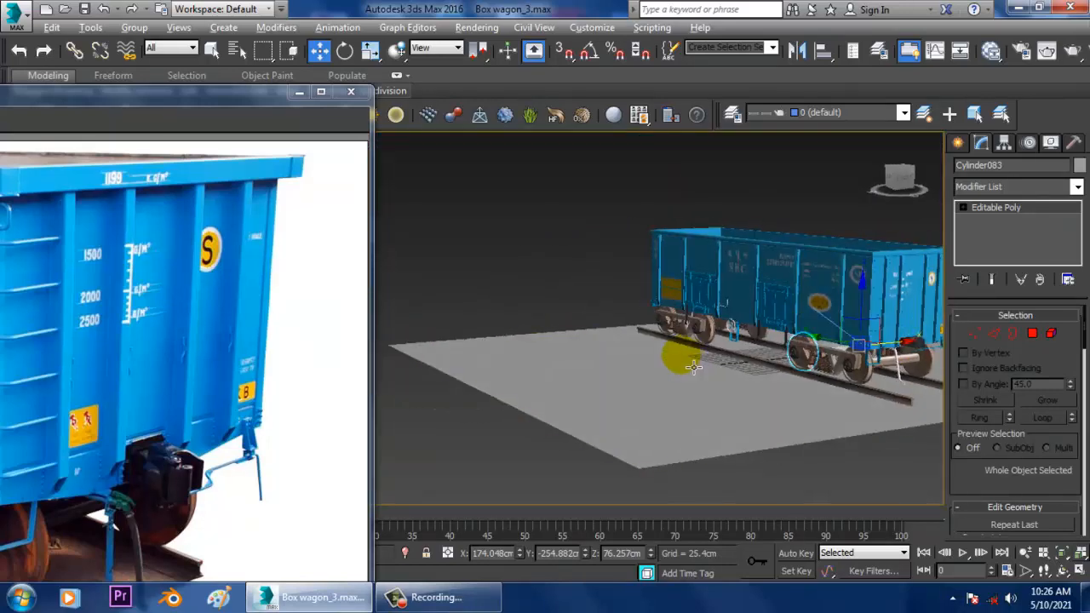
Step: Isolate the inner hub polygon of wheel Cylinder125 on a bogie axle in polygon mode
{"action": "scroll", "coordinate": [726, 330], "scroll_direction": "up", "scroll_amount": 3}
{"action": "left_click", "coordinate": [727, 332]}
{"action": "key", "text": "z"}
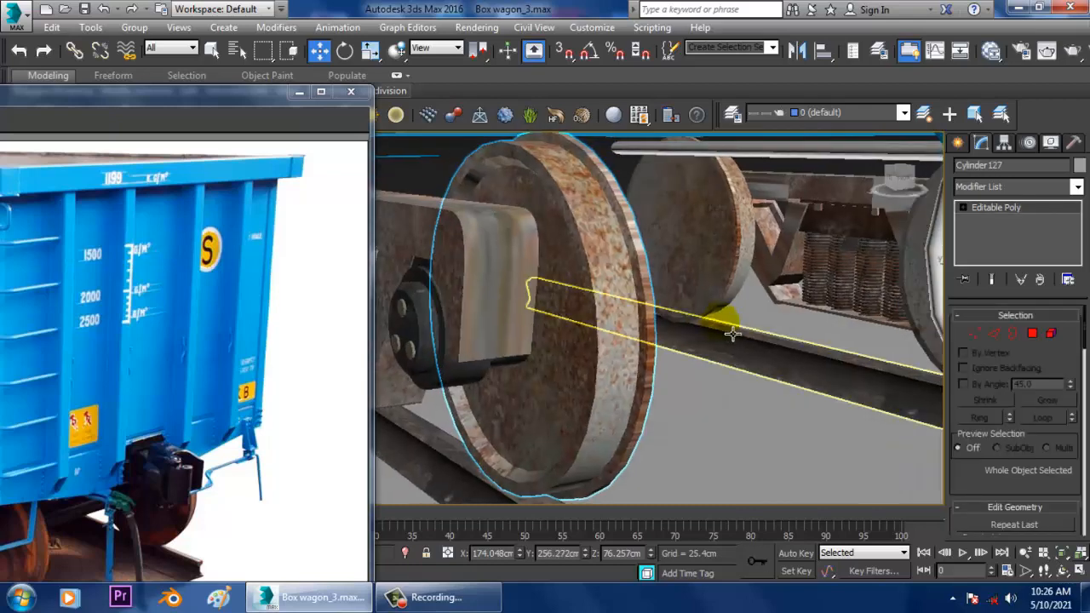
{"action": "middle_click_drag", "start_coordinate": [730, 329], "coordinate": [753, 282], "text": "alt"}
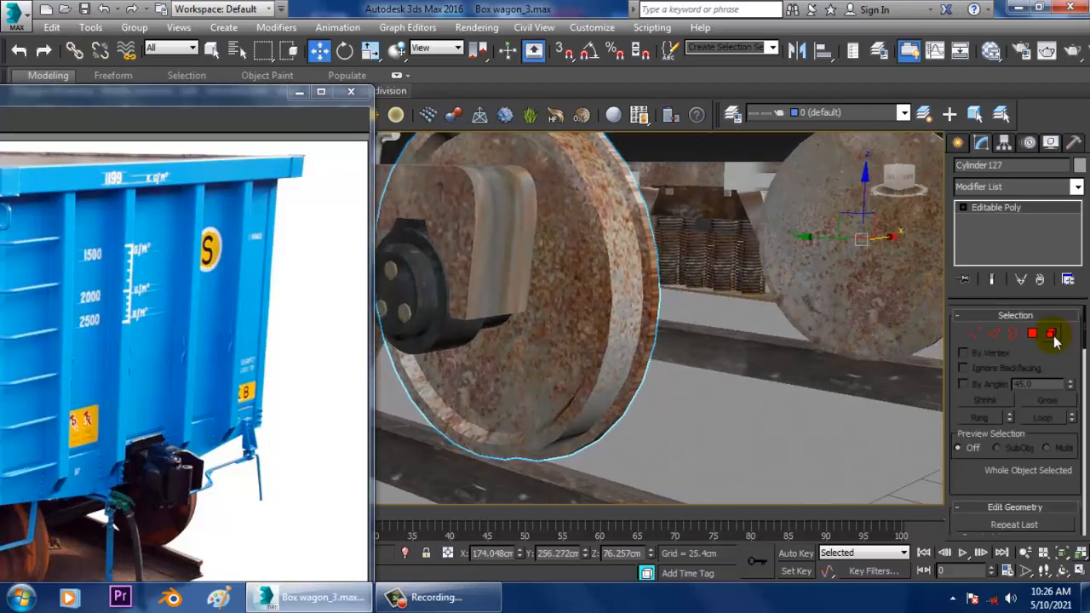
{"action": "left_click", "coordinate": [1032, 334]}
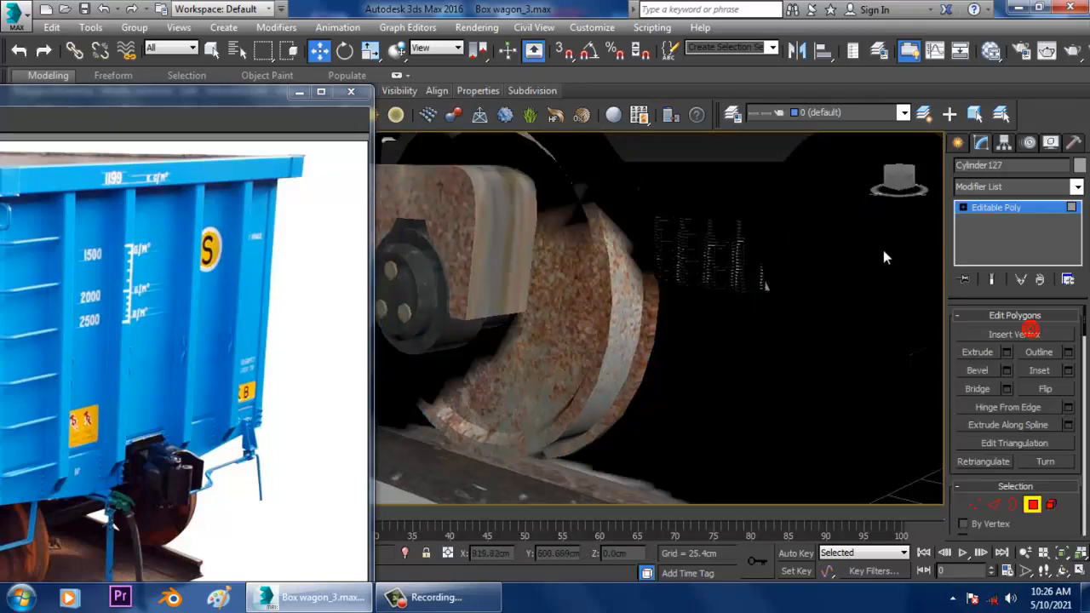
{"action": "left_click", "coordinate": [1041, 213]}
{"action": "left_click", "coordinate": [922, 298]}
{"action": "left_click", "coordinate": [1033, 334]}
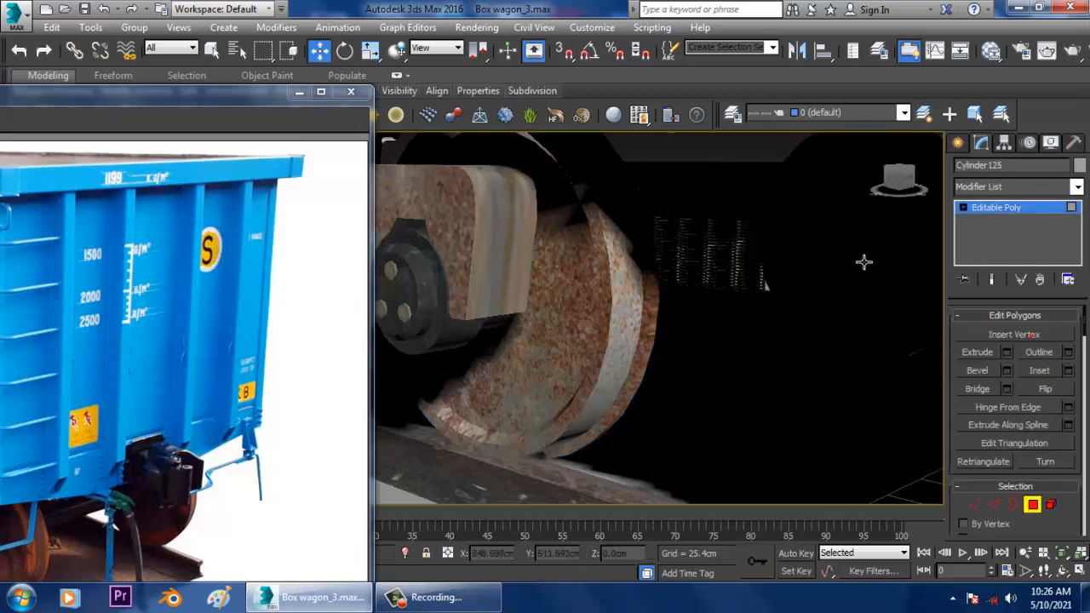
{"action": "left_click", "coordinate": [881, 242]}
Step: Attach the opposite wheel on the same axle line to Cylinder125
{"action": "middle_click_drag", "start_coordinate": [764, 279], "coordinate": [684, 272], "text": "alt"}
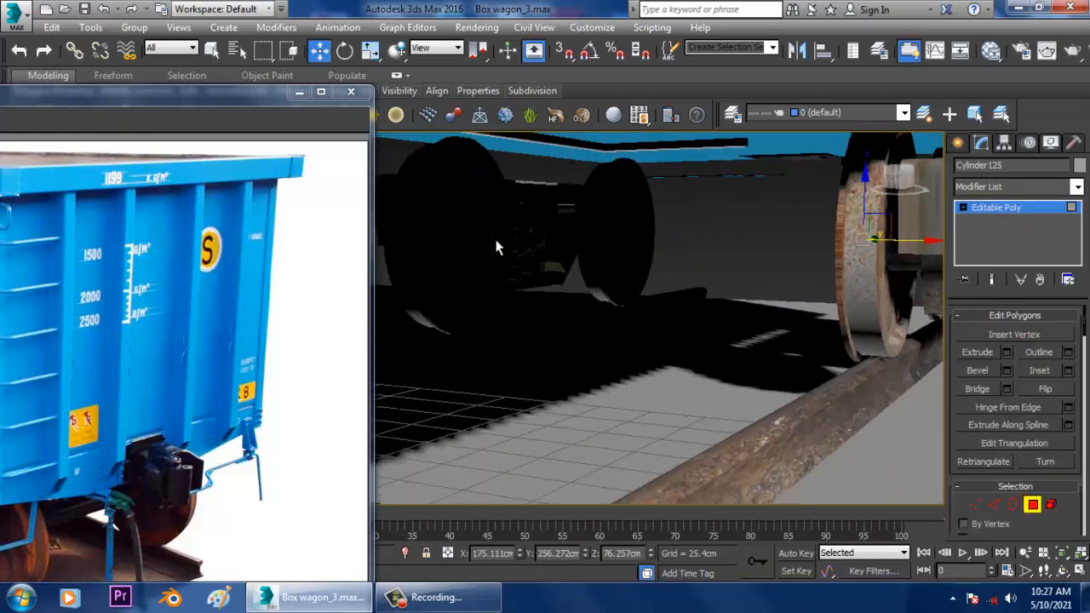
{"action": "middle_click_drag", "start_coordinate": [462, 239], "coordinate": [561, 245], "text": "alt"}
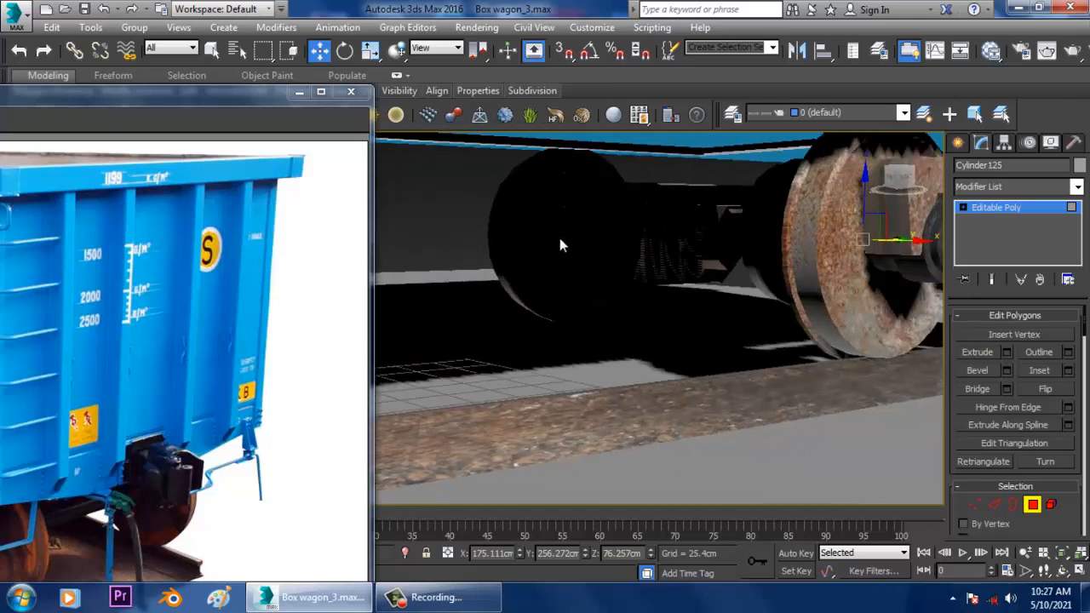
{"action": "left_click", "coordinate": [1010, 208]}
{"action": "scroll", "coordinate": [1026, 484], "scroll_direction": "down", "scroll_amount": 6}
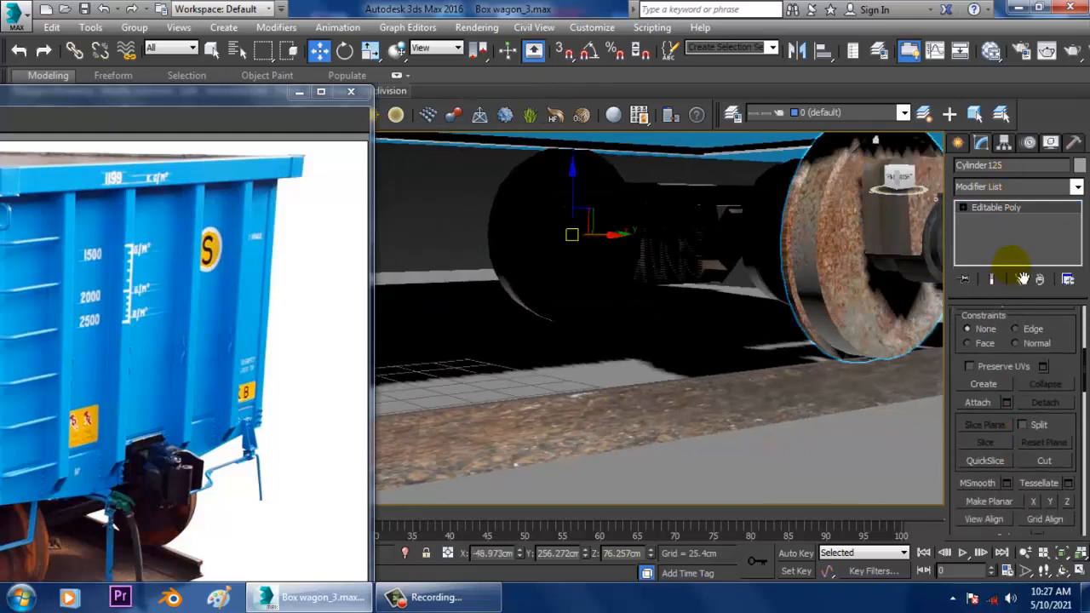
{"action": "left_click", "coordinate": [978, 393]}
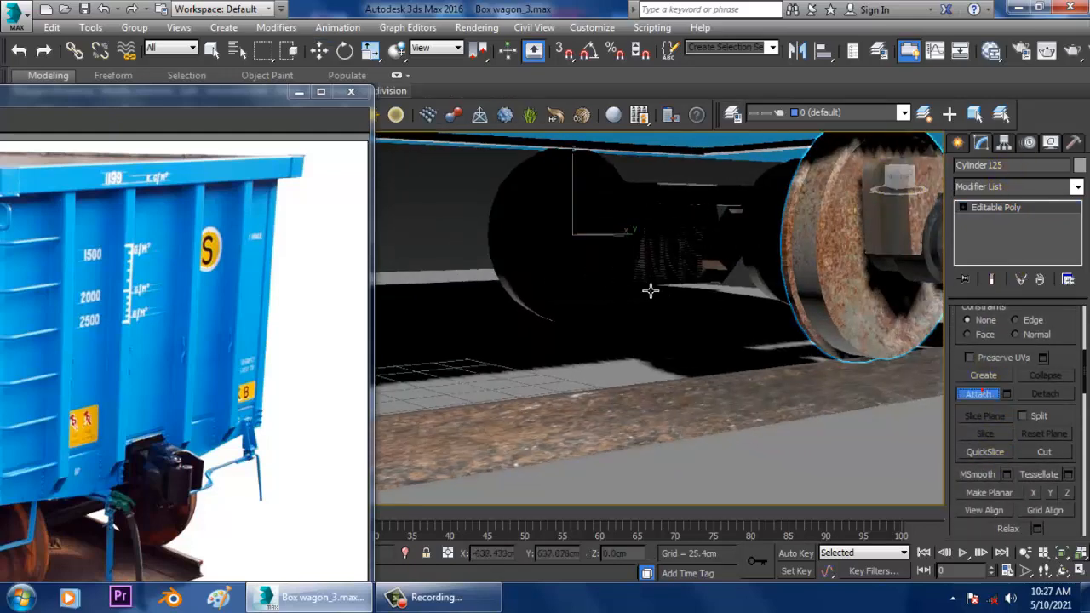
{"action": "left_click", "coordinate": [534, 255]}
Step: Add the opposite wheel's inner hub polygon to the selection and bridge the two hubs into an axle
{"action": "key", "text": "4"}
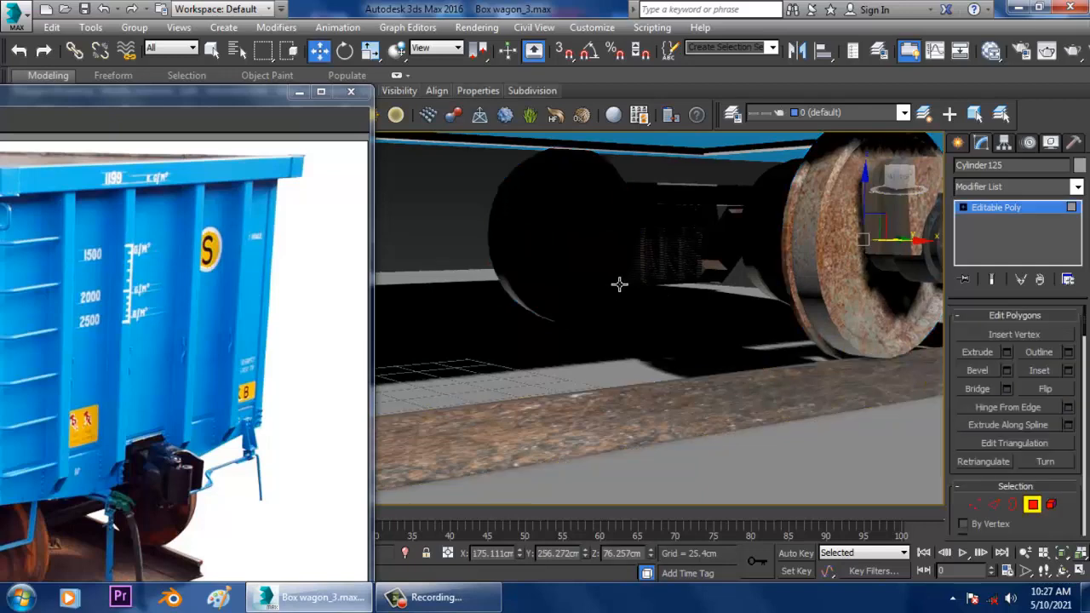
{"action": "left_click", "coordinate": [584, 238]}
{"action": "middle_click_drag", "start_coordinate": [614, 281], "coordinate": [790, 281], "text": "alt"}
{"action": "left_click", "coordinate": [699, 242]}
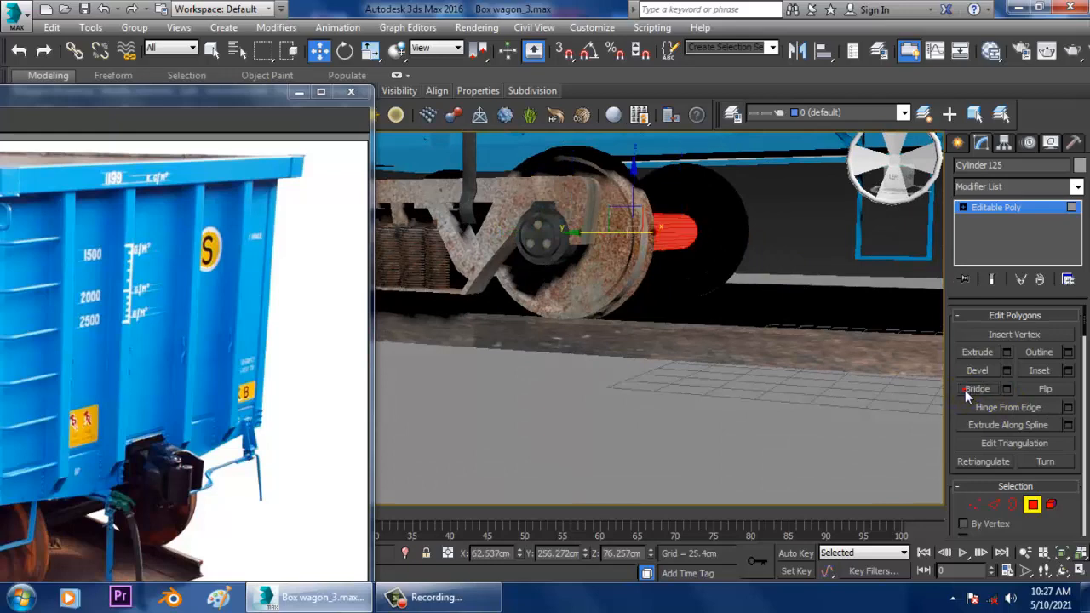
{"action": "middle_click_drag", "start_coordinate": [929, 384], "coordinate": [641, 398], "text": "alt"}
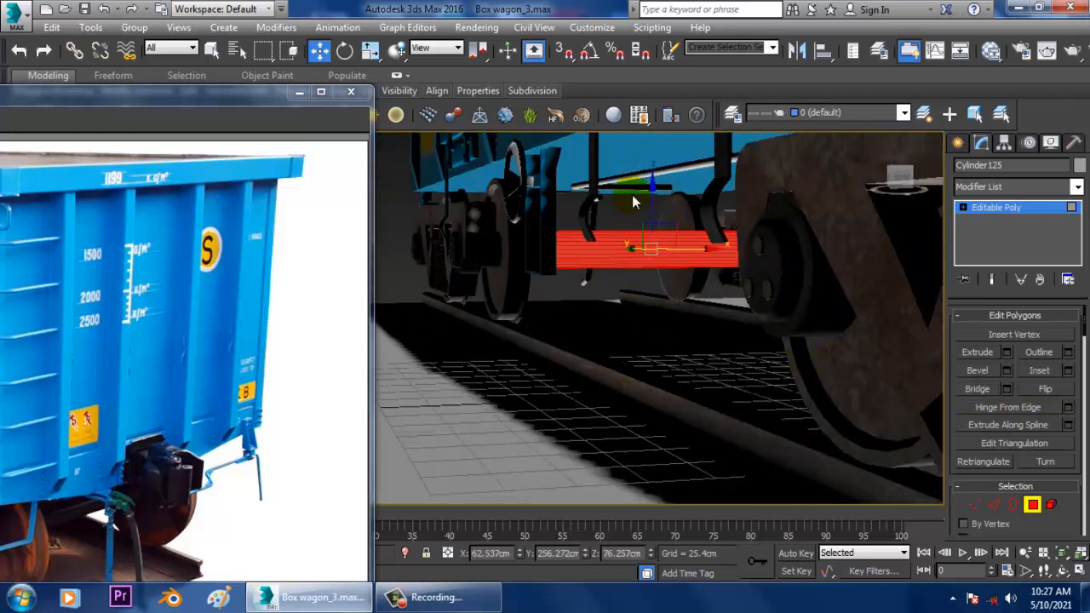
Step: Apply a UVW Map modifier to the bridged axle polygons of Cylinder125
{"action": "left_click", "coordinate": [990, 189]}
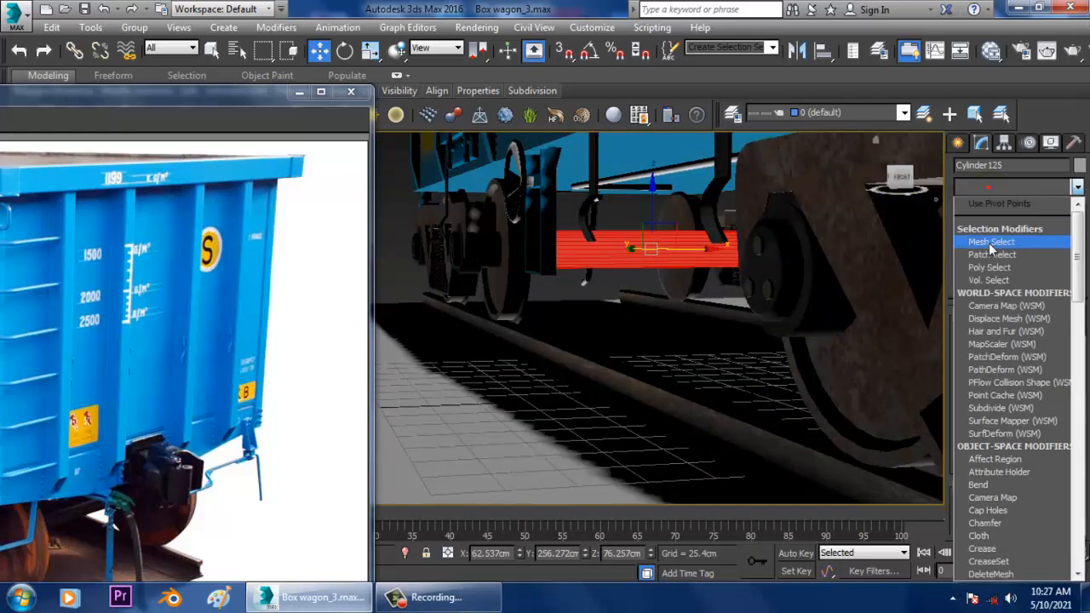
{"action": "scroll", "coordinate": [988, 245], "scroll_direction": "down", "scroll_amount": 15}
{"action": "left_click", "coordinate": [1018, 434]}
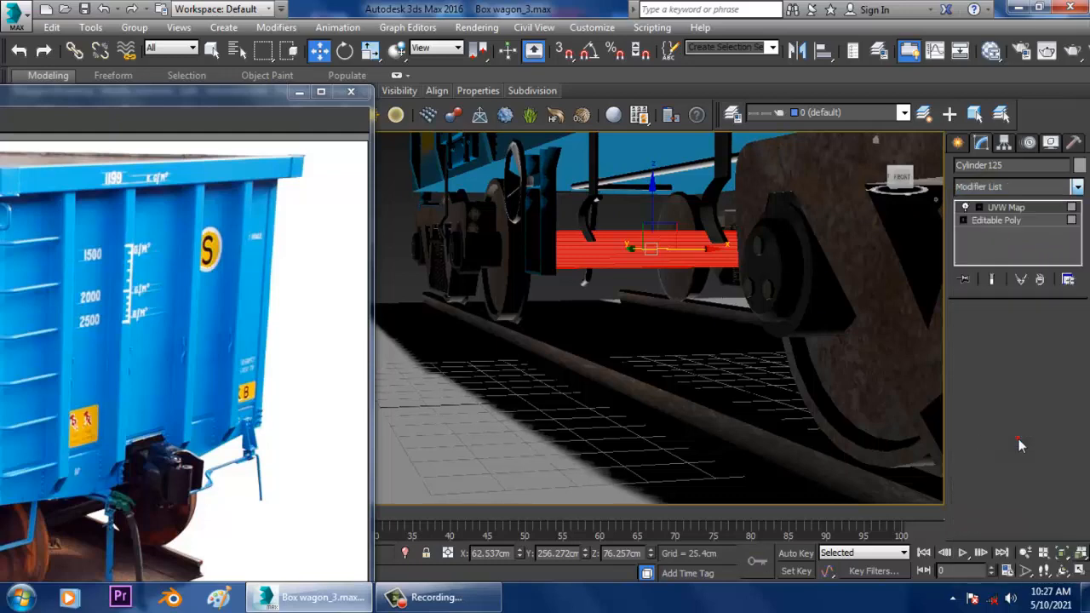
{"action": "middle_click_drag", "start_coordinate": [580, 373], "coordinate": [813, 383], "text": "alt"}
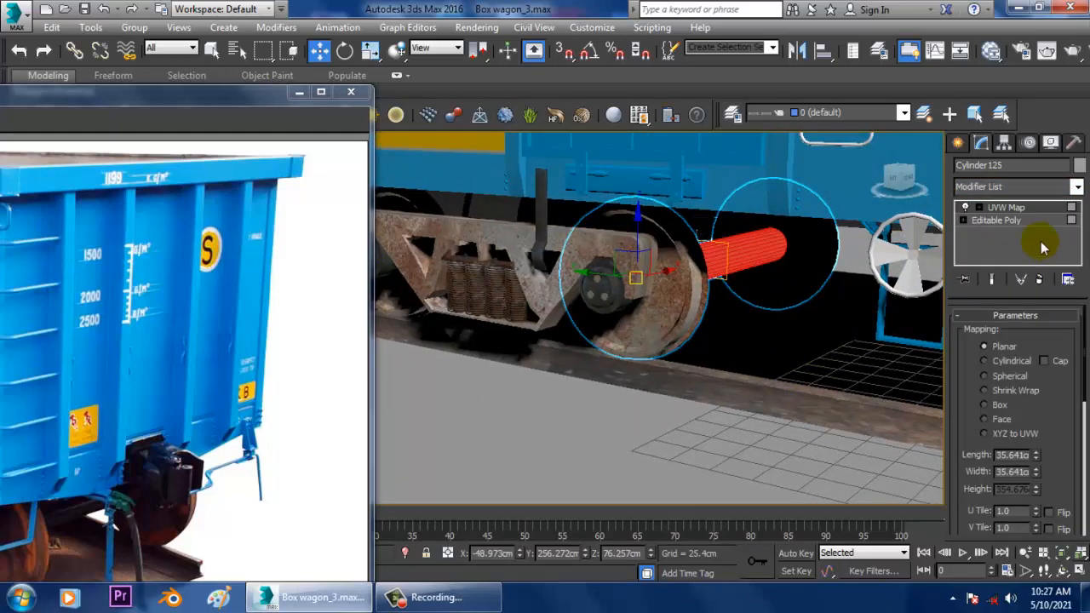
Step: Select wheel Cylinder128 at the wagon's end and attach the opposite wheel to it
{"action": "middle_click_drag", "start_coordinate": [517, 342], "coordinate": [667, 364], "text": "alt"}
{"action": "left_click", "coordinate": [523, 344]}
{"action": "middle_click_drag", "start_coordinate": [811, 364], "coordinate": [867, 385], "text": "alt"}
{"action": "scroll", "coordinate": [1016, 496], "scroll_direction": "down", "scroll_amount": 5}
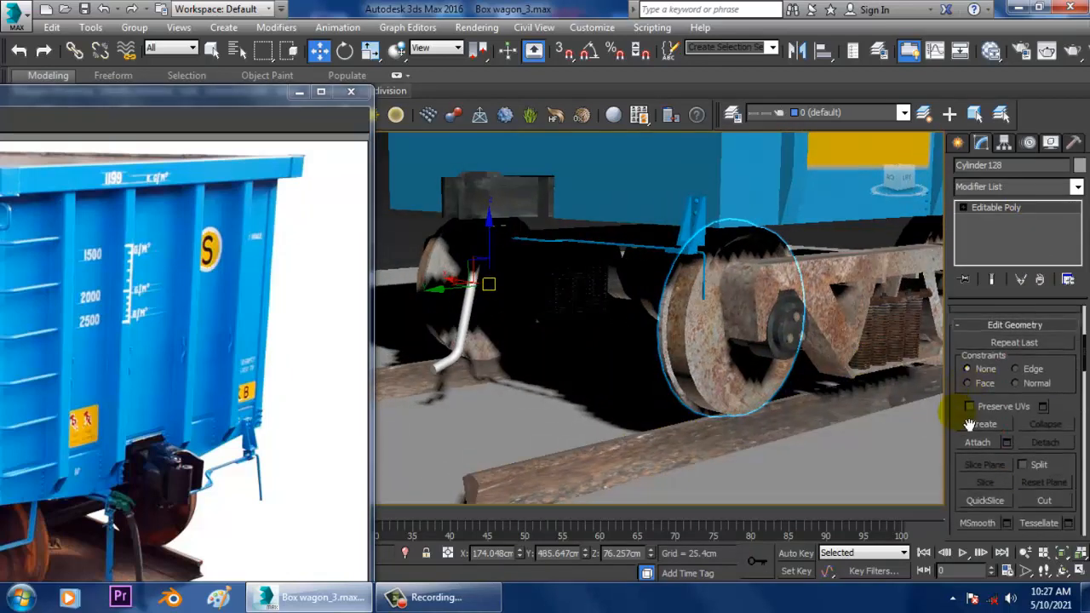
{"action": "left_click", "coordinate": [977, 443]}
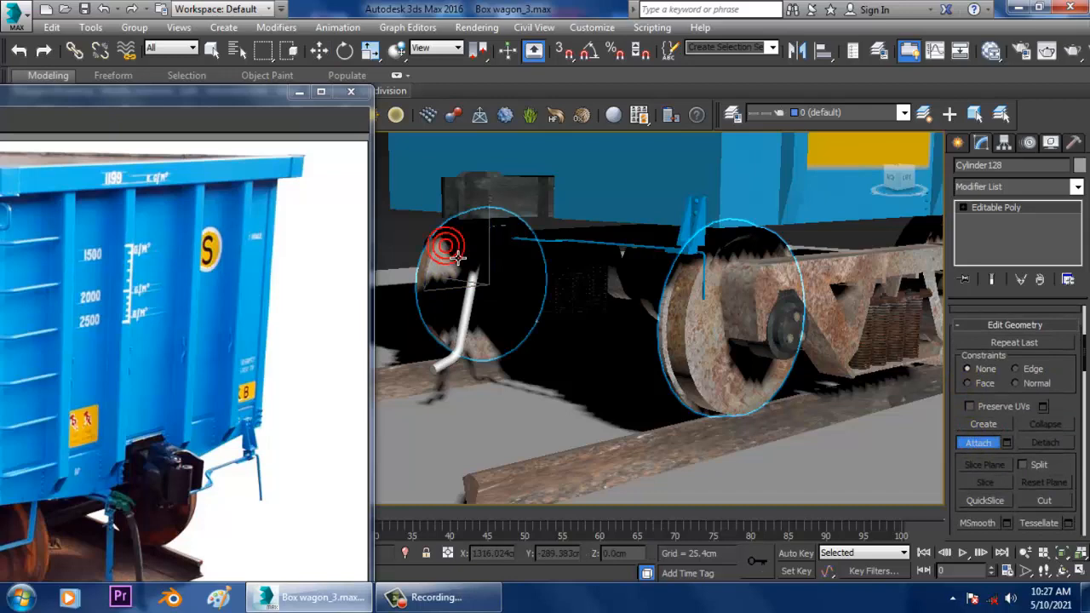
{"action": "left_click", "coordinate": [473, 217]}
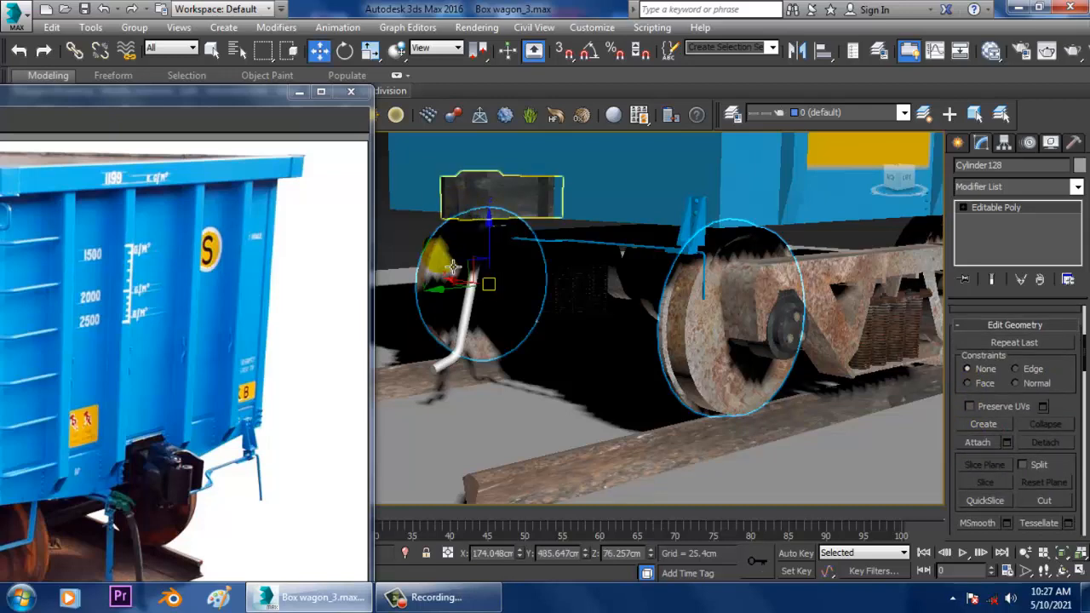
Step: Select the facing inner hub polygons of the end wheel pair and bridge them into an axle
{"action": "key", "text": "4"}
{"action": "left_click", "coordinate": [503, 301]}
{"action": "middle_click_drag", "start_coordinate": [622, 308], "coordinate": [788, 302], "text": "alt"}
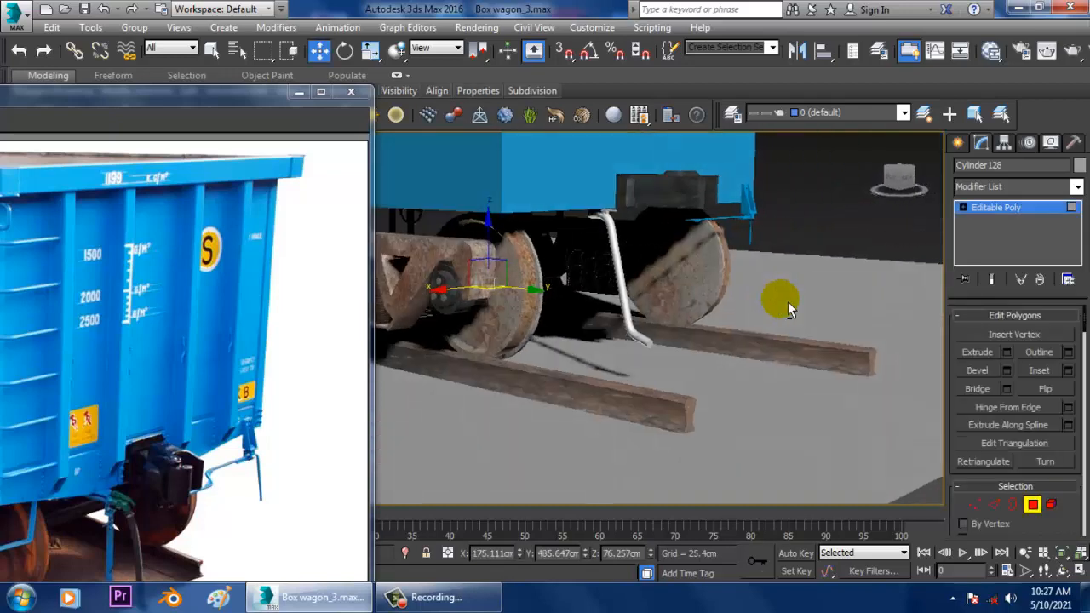
{"action": "left_click", "coordinate": [675, 270]}
{"action": "left_click", "coordinate": [975, 391]}
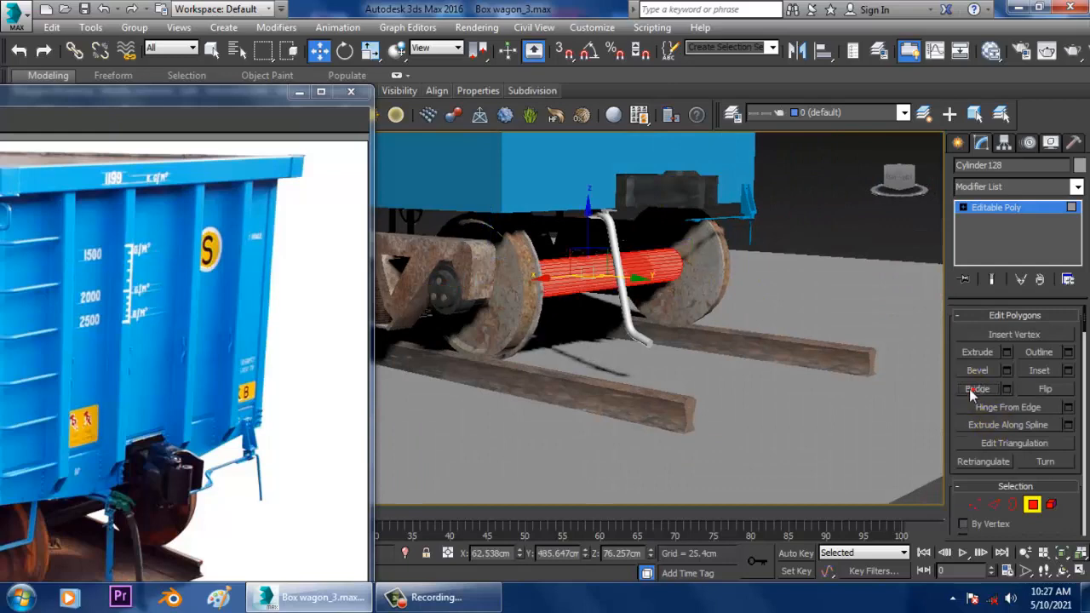
Step: Apply a UVW Map modifier to the end wheel pair's bridged axle polygons
{"action": "middle_click_drag", "start_coordinate": [782, 352], "coordinate": [956, 239], "text": "alt"}
{"action": "left_click", "coordinate": [1002, 189]}
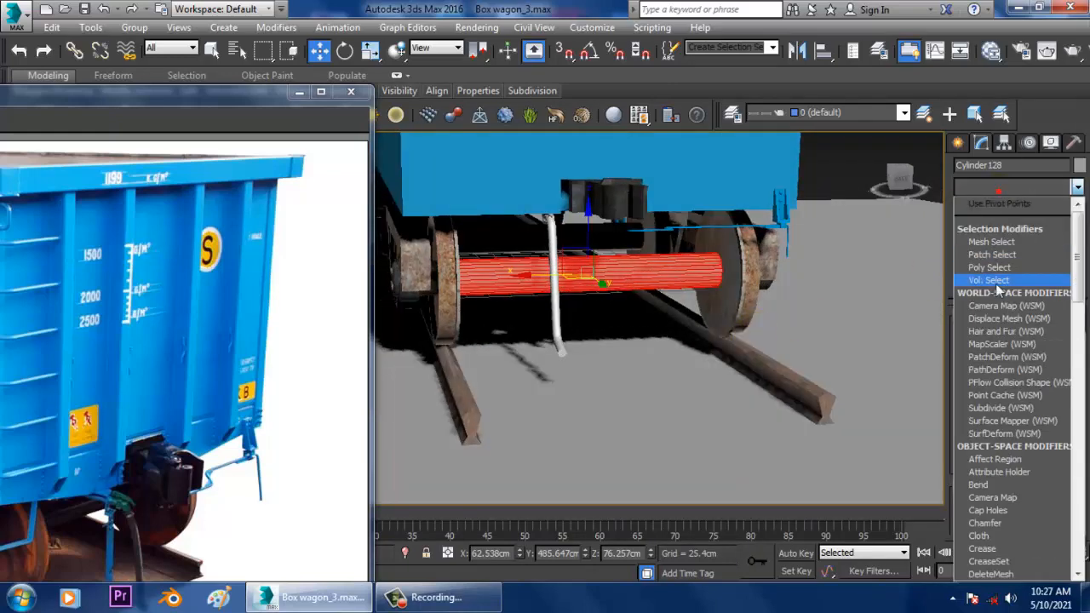
{"action": "scroll", "coordinate": [997, 281], "scroll_direction": "down", "scroll_amount": 5}
{"action": "left_click", "coordinate": [998, 426]}
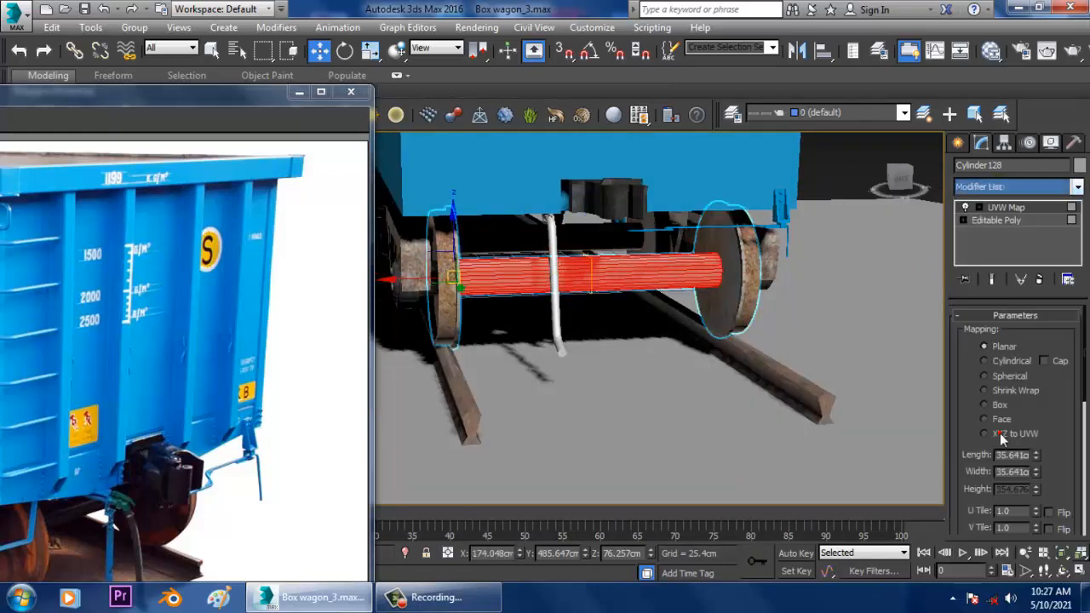
{"action": "middle_click_drag", "start_coordinate": [846, 276], "coordinate": [511, 357], "text": "alt"}
Step: Select the brake hose beside the coupler, turn on edged faces, and open its mesh for polygon editing
{"action": "scroll", "coordinate": [764, 389], "scroll_direction": "down", "scroll_amount": 3}
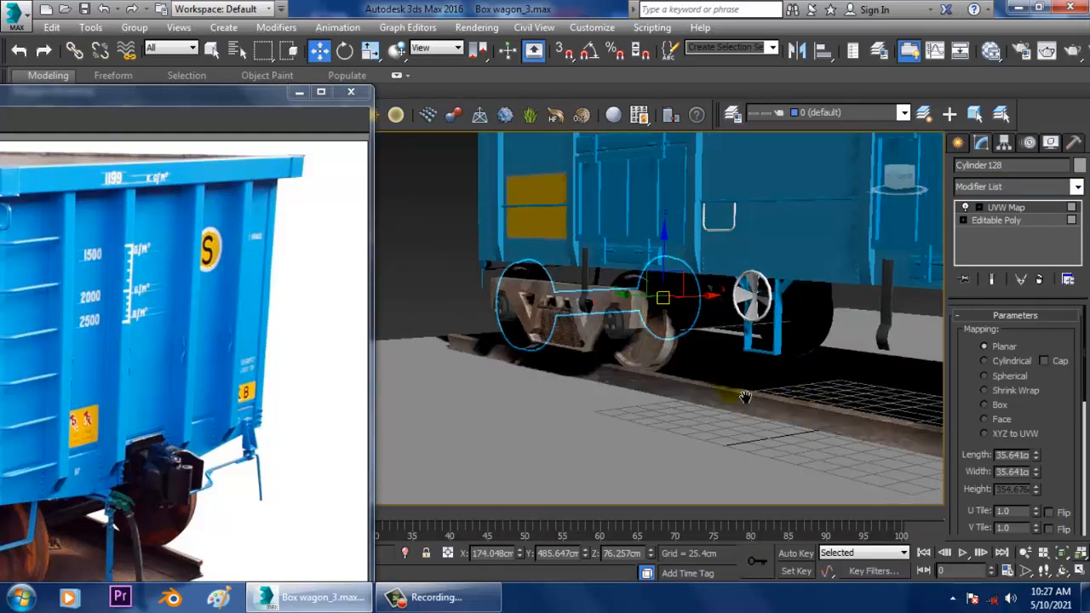
{"action": "scroll", "coordinate": [747, 397], "scroll_direction": "down", "scroll_amount": 4}
{"action": "middle_click_drag", "start_coordinate": [747, 397], "coordinate": [556, 345]}
{"action": "scroll", "coordinate": [710, 348], "scroll_direction": "up", "scroll_amount": 4}
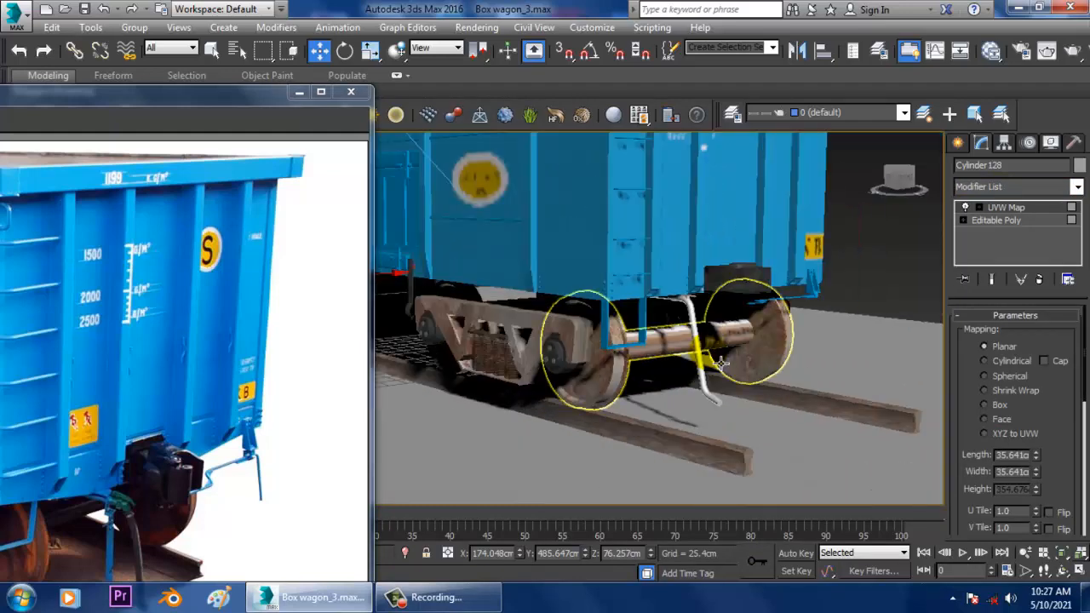
{"action": "left_click", "coordinate": [692, 322]}
{"action": "middle_click_drag", "start_coordinate": [692, 322], "coordinate": [699, 362], "text": "alt"}
{"action": "scroll", "coordinate": [711, 342], "scroll_direction": "up", "scroll_amount": 4}
{"action": "middle_click_drag", "start_coordinate": [714, 300], "coordinate": [725, 345]}
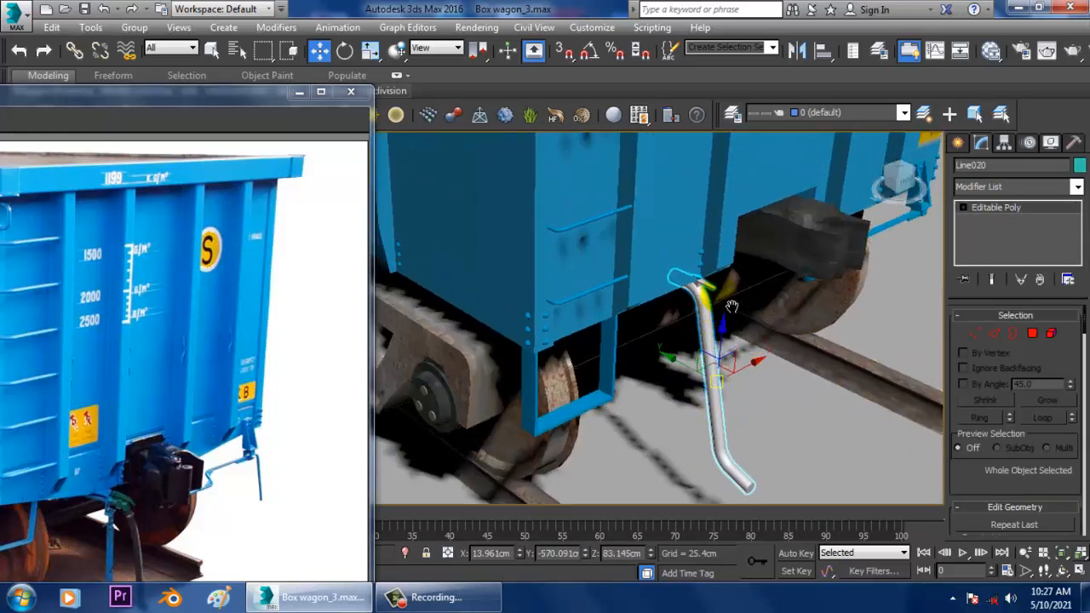
{"action": "key", "text": "F4"}
{"action": "scroll", "coordinate": [708, 307], "scroll_direction": "up", "scroll_amount": 4}
{"action": "scroll", "coordinate": [707, 321], "scroll_direction": "down", "scroll_amount": 4}
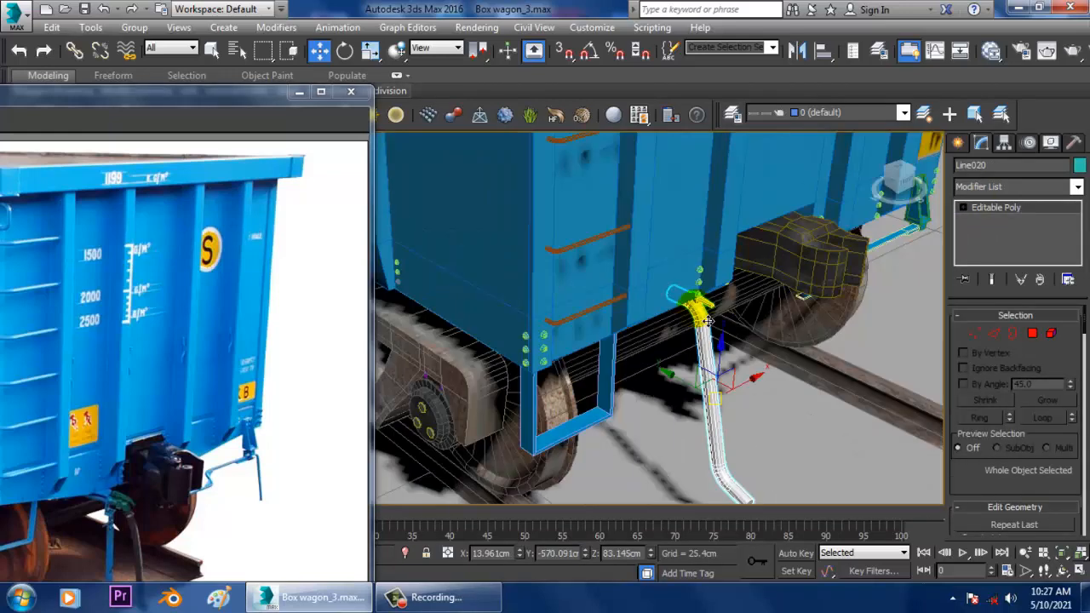
{"action": "scroll", "coordinate": [707, 320], "scroll_direction": "up", "scroll_amount": 4}
{"action": "left_click", "coordinate": [1033, 333]}
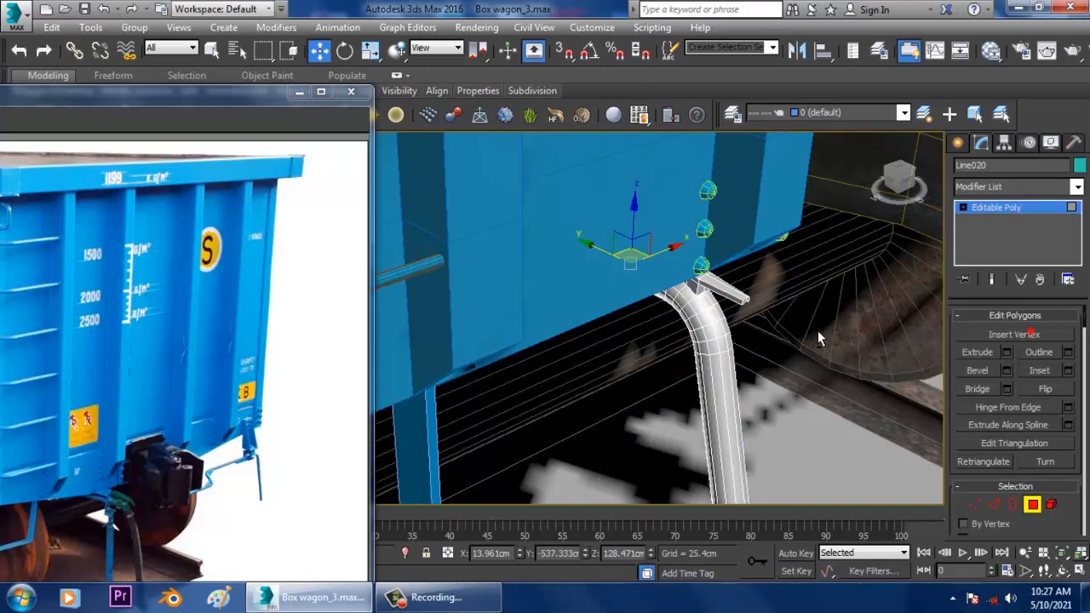
Step: Select all polygons of the hose's upper fitting, including the horizontal pipe end, handle and upper part of the bend
{"action": "middle_click_drag", "start_coordinate": [818, 330], "coordinate": [767, 297], "text": "alt"}
{"action": "left_click_drag", "start_coordinate": [620, 293], "coordinate": [684, 343]}
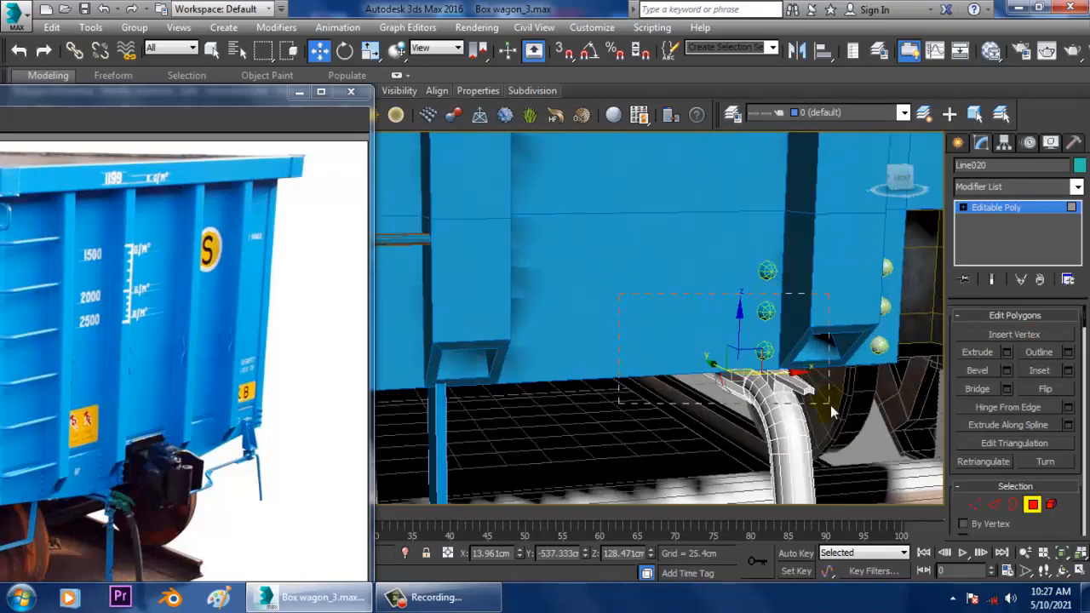
{"action": "left_click_drag", "start_coordinate": [839, 417], "coordinate": [839, 418]}
{"action": "middle_click_drag", "start_coordinate": [839, 418], "coordinate": [894, 389], "text": "alt"}
{"action": "left_click_drag", "start_coordinate": [603, 301], "coordinate": [641, 351]}
{"action": "scroll", "coordinate": [773, 419], "scroll_direction": "up", "scroll_amount": 4}
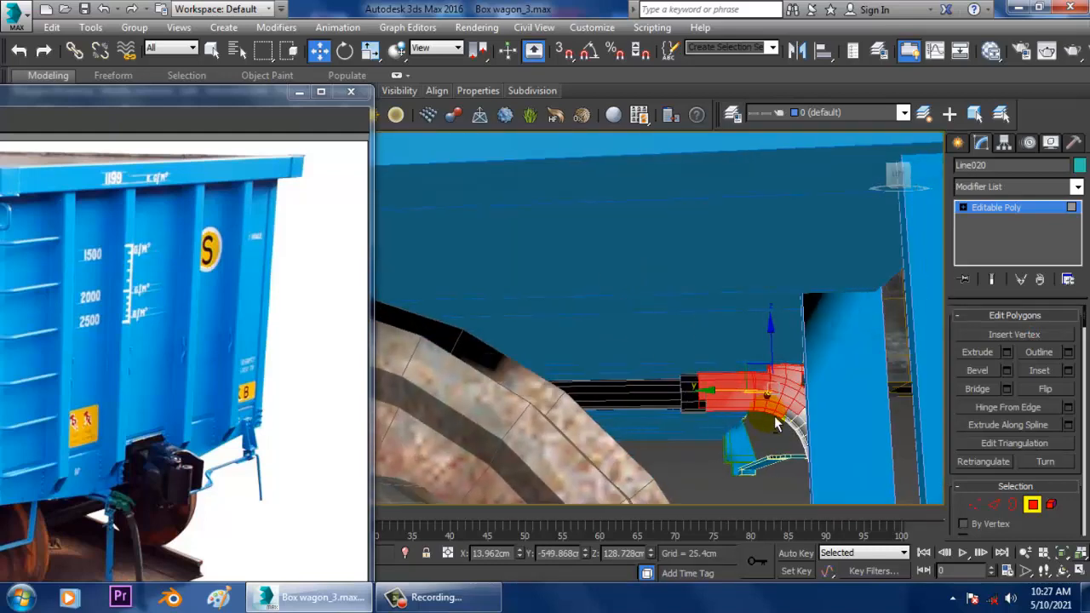
{"action": "mouse_move", "coordinate": [688, 406]}
{"action": "middle_mouse_down", "text": "alt"}
{"action": "mouse_move", "coordinate": [724, 417]}
{"action": "mouse_move", "coordinate": [696, 415]}
{"action": "middle_mouse_up", "text": "alt"}
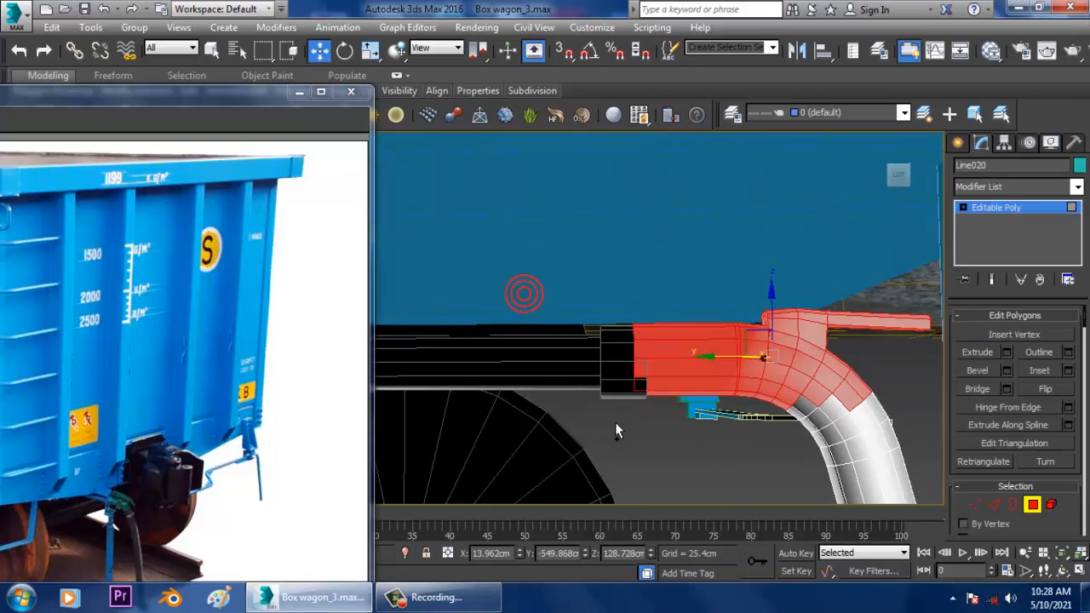
{"action": "middle_click_drag", "start_coordinate": [665, 425], "coordinate": [730, 393], "text": "alt"}
{"action": "scroll", "coordinate": [730, 394], "scroll_direction": "up", "scroll_amount": 3}
{"action": "scroll", "coordinate": [737, 372], "scroll_direction": "down", "scroll_amount": 1}
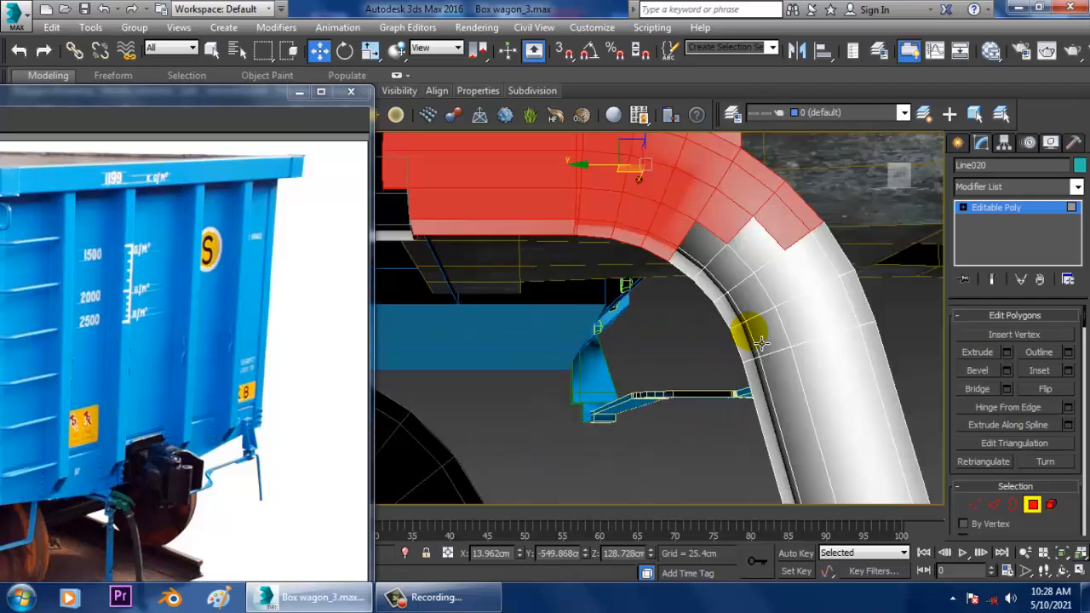
{"action": "scroll", "coordinate": [755, 328], "scroll_direction": "down", "scroll_amount": 1}
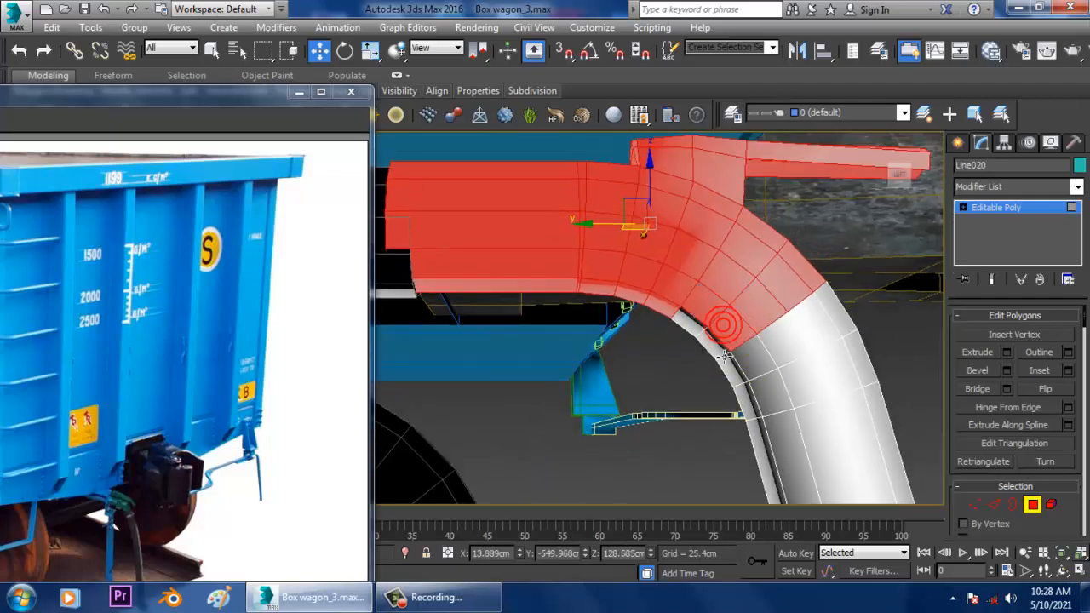
{"action": "middle_click_drag", "start_coordinate": [697, 331], "coordinate": [571, 305], "text": "alt"}
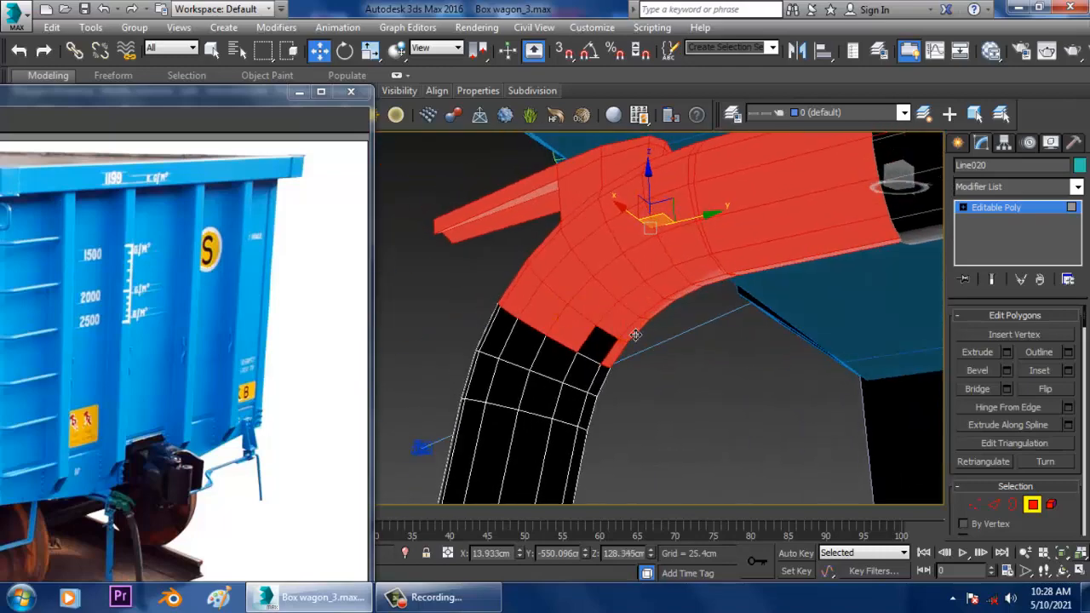
{"action": "middle_click_drag", "start_coordinate": [618, 350], "coordinate": [728, 305], "text": "alt"}
Step: Create a VRayMtl with a dark green diffuse colour sampled from the reference photo's hose fitting and assign it to the selected polygons
{"action": "key", "text": "m"}
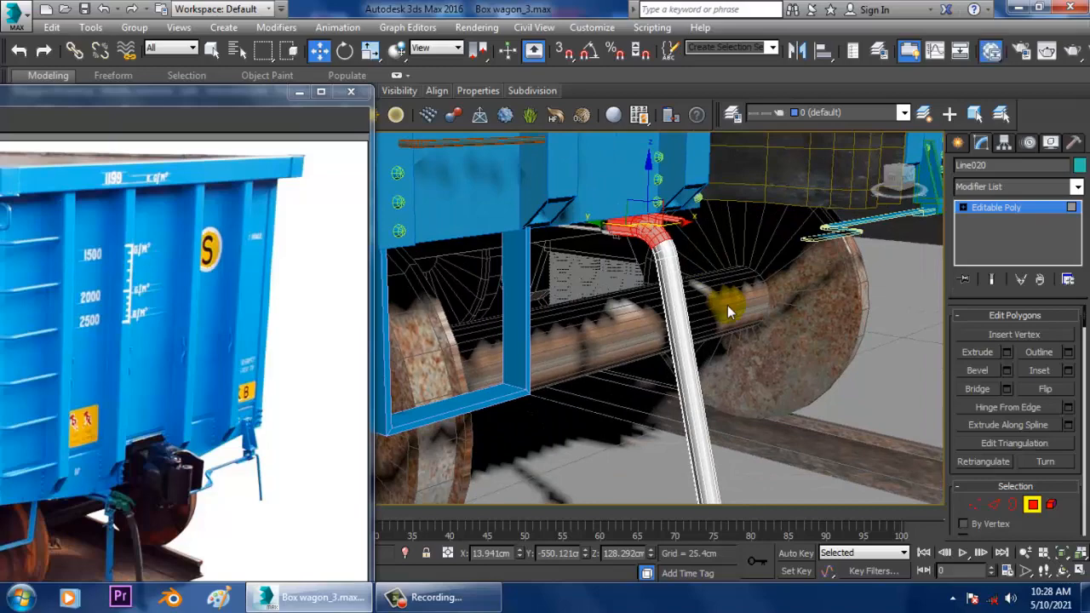
{"action": "middle_click_drag", "start_coordinate": [371, 535], "coordinate": [373, 354]}
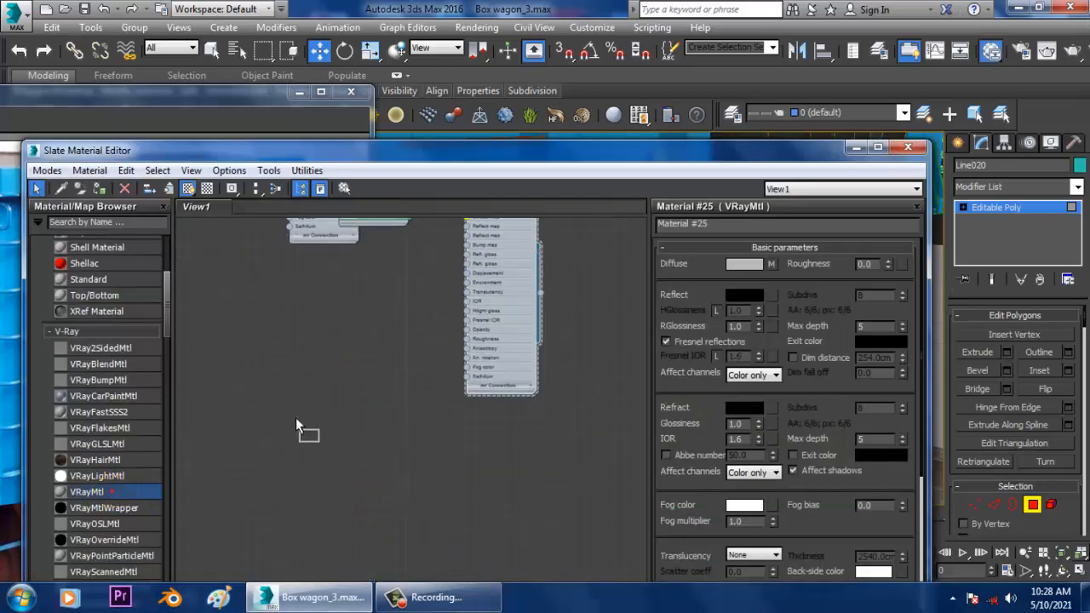
{"action": "left_click_drag", "start_coordinate": [297, 423], "coordinate": [372, 385]}
{"action": "left_click_drag", "start_coordinate": [724, 154], "coordinate": [312, 271]}
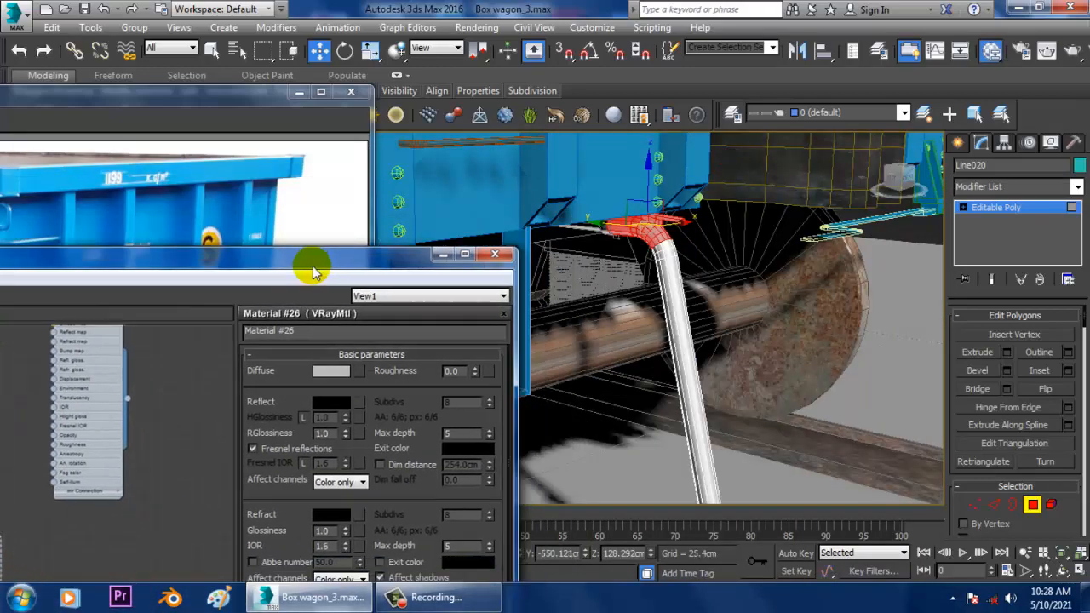
{"action": "left_click_drag", "start_coordinate": [110, 252], "coordinate": [773, 160]}
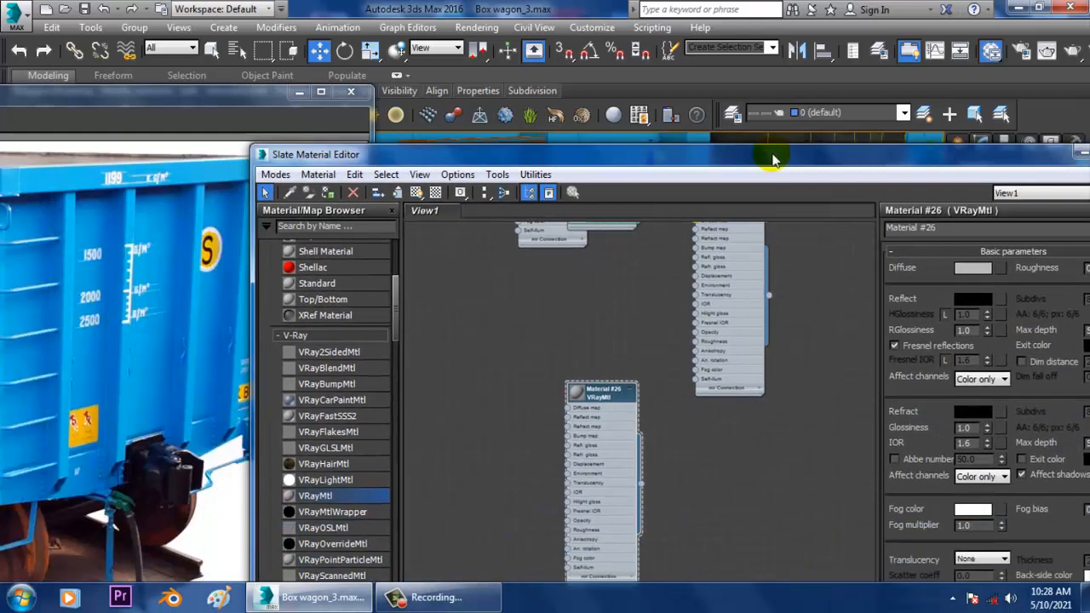
{"action": "left_click", "coordinate": [971, 269]}
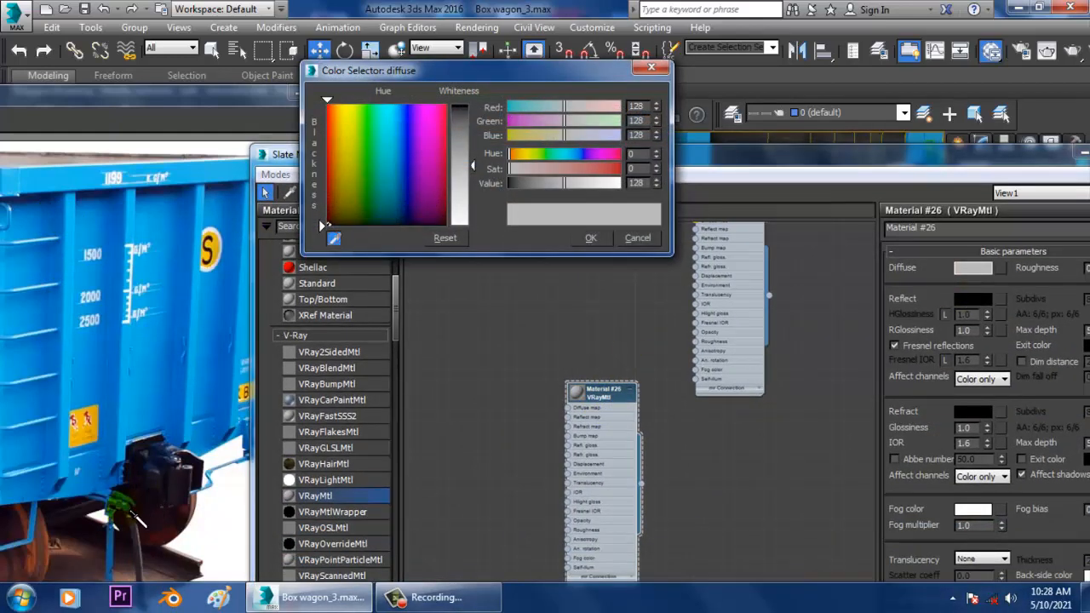
{"action": "left_click", "coordinate": [380, 220]}
{"action": "left_click", "coordinate": [592, 239]}
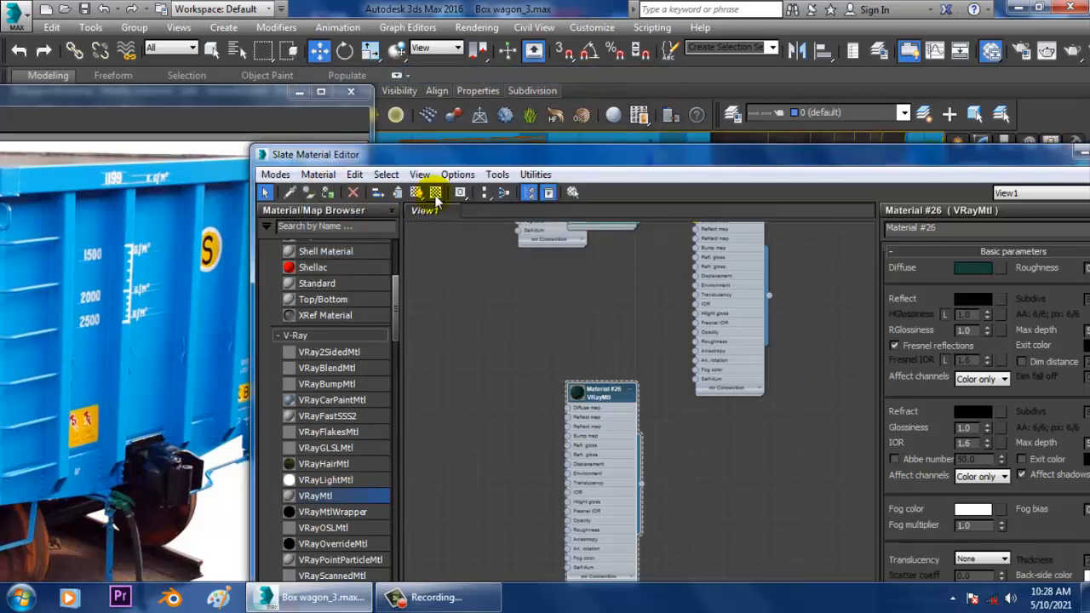
{"action": "left_click_drag", "start_coordinate": [688, 162], "coordinate": [694, 493]}
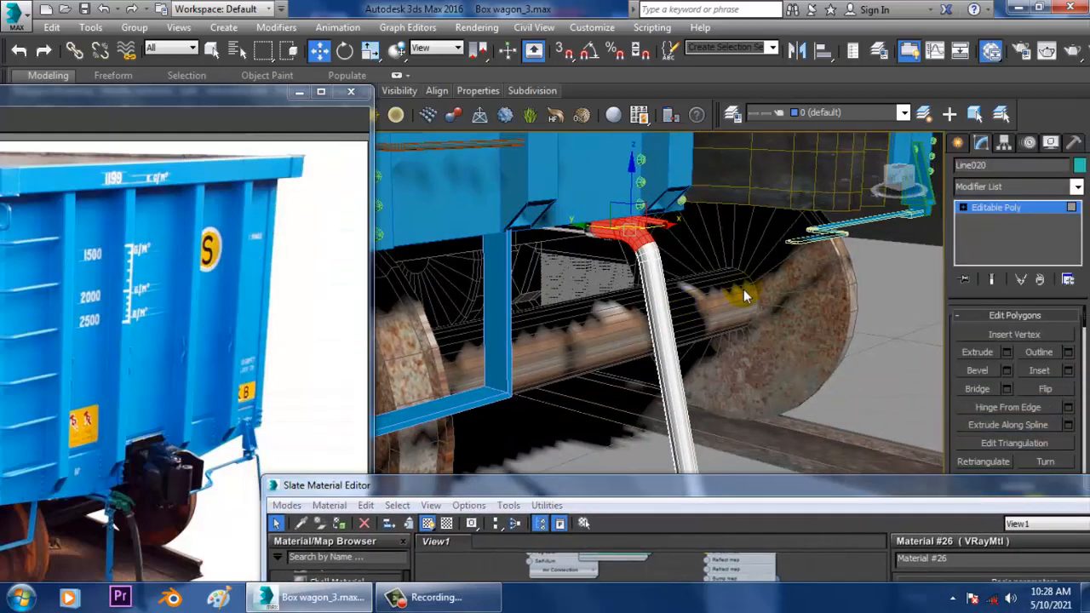
Step: Invert the polygon selection and assign the lower hose a new VRayMtl with a near-black diffuse of RGB 5, 5, 5
{"action": "key", "text": "ctrl+i"}
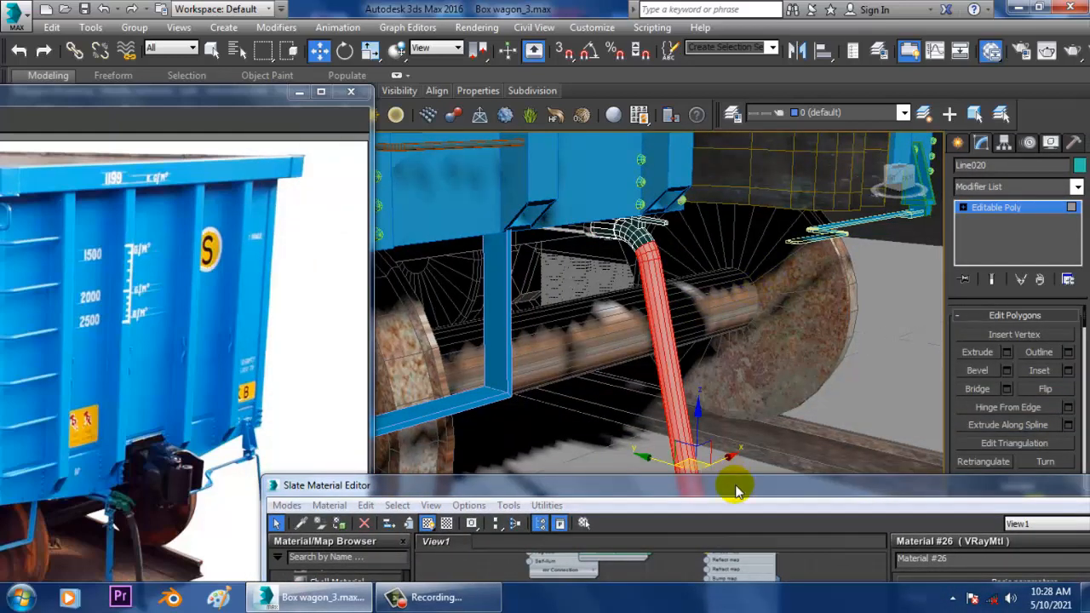
{"action": "left_click_drag", "start_coordinate": [736, 490], "coordinate": [674, 108]}
{"action": "left_click_drag", "start_coordinate": [269, 454], "coordinate": [737, 402]}
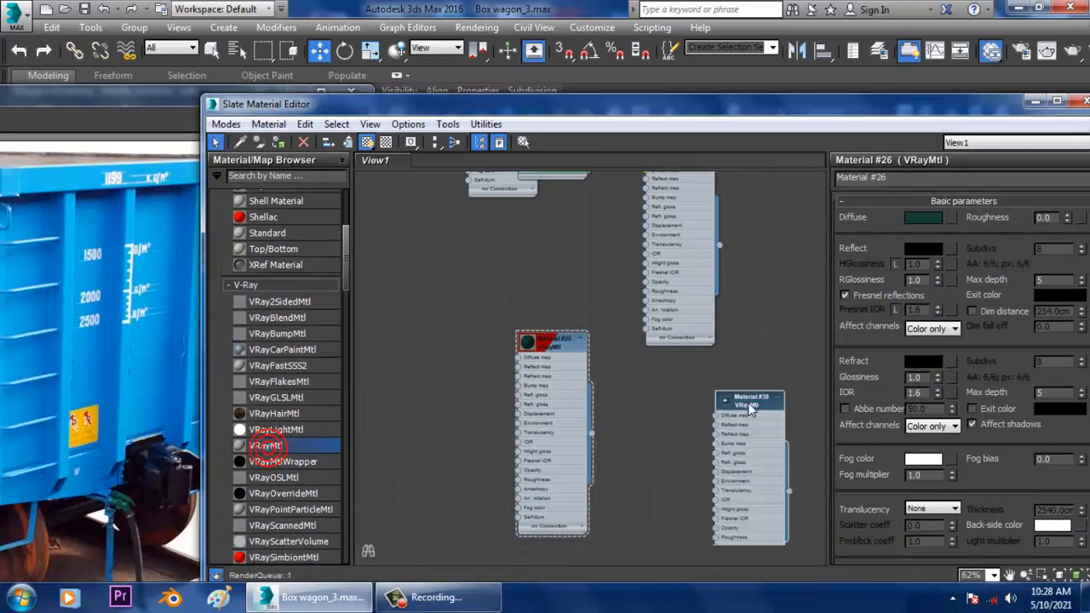
{"action": "left_click", "coordinate": [912, 218]}
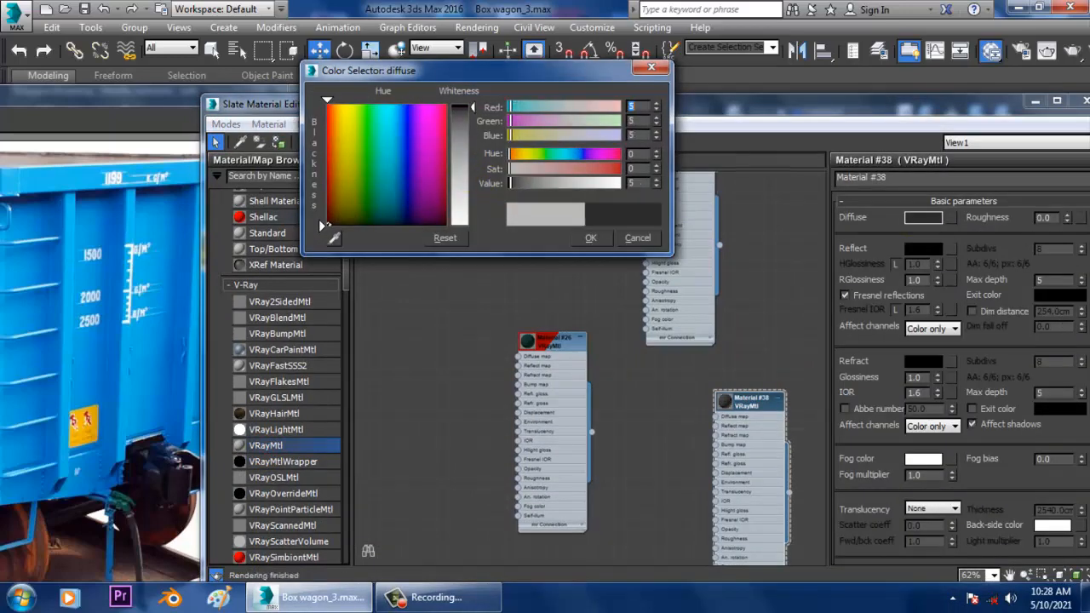
{"action": "left_click", "coordinate": [590, 237]}
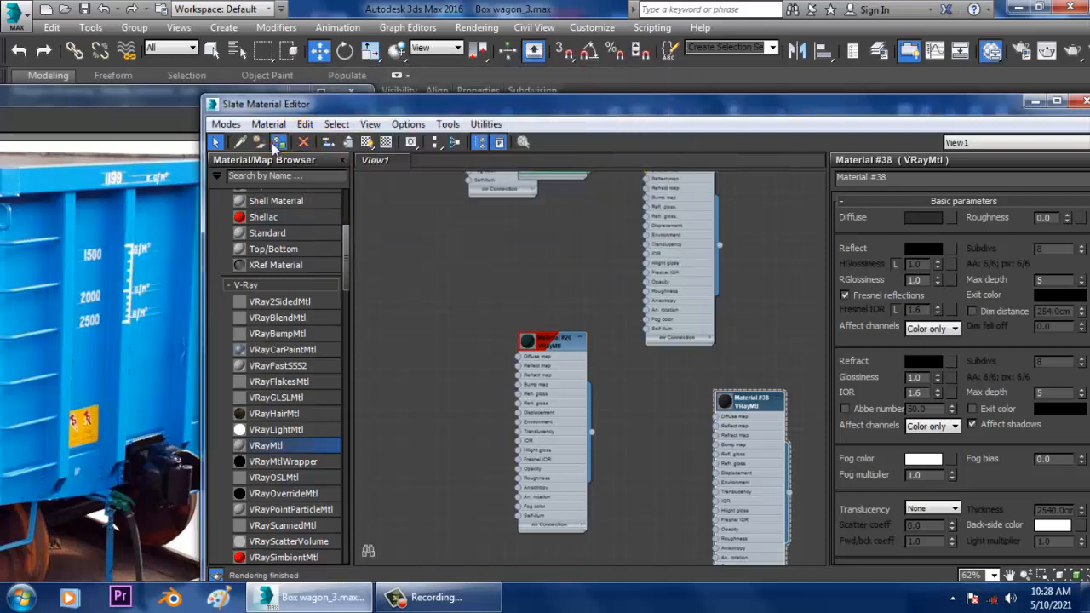
{"action": "left_click", "coordinate": [365, 142]}
{"action": "left_click", "coordinate": [1033, 102]}
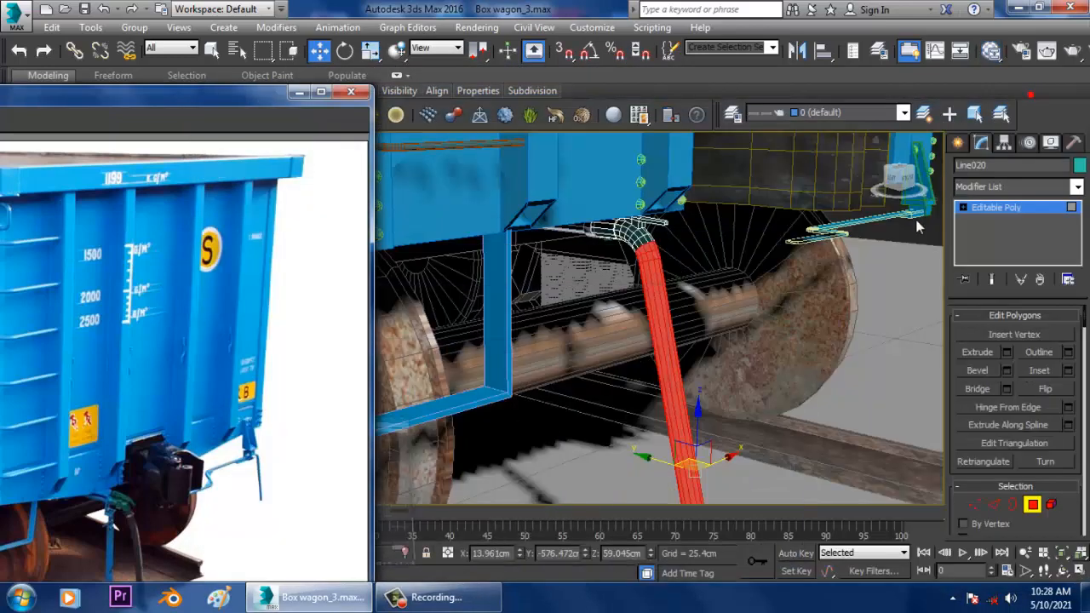
Step: Finish the hose's polygon editing and assign its near-black VRayMtl to the long brake pipe Line019 under the wagon
{"action": "scroll", "coordinate": [737, 284], "scroll_direction": "down", "scroll_amount": 5}
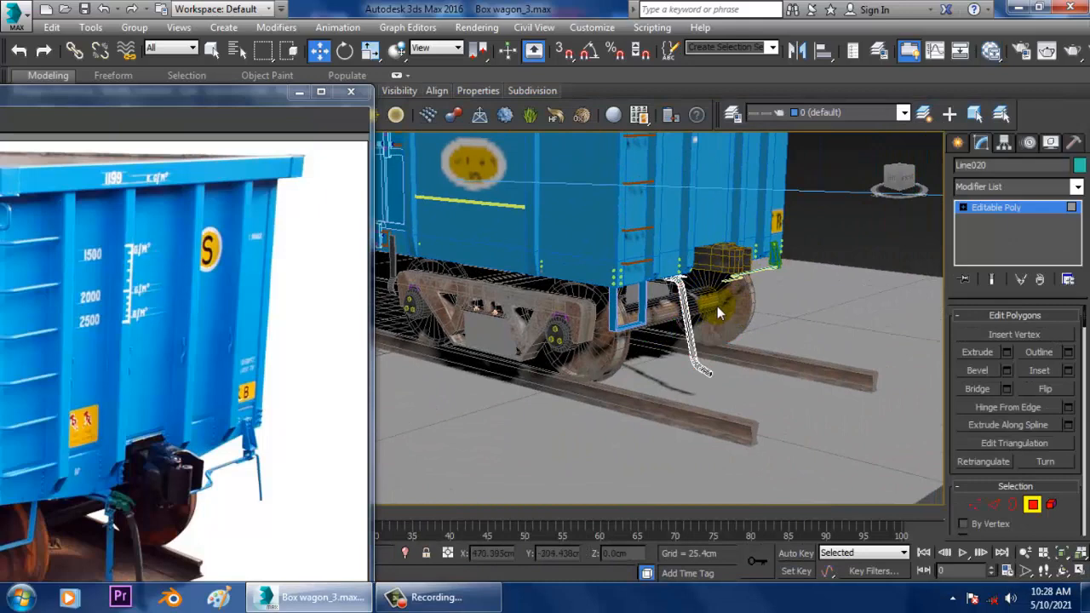
{"action": "scroll", "coordinate": [717, 306], "scroll_direction": "up", "scroll_amount": 4}
{"action": "middle_click_drag", "start_coordinate": [748, 260], "coordinate": [687, 255], "text": "alt"}
{"action": "left_click", "coordinate": [999, 210]}
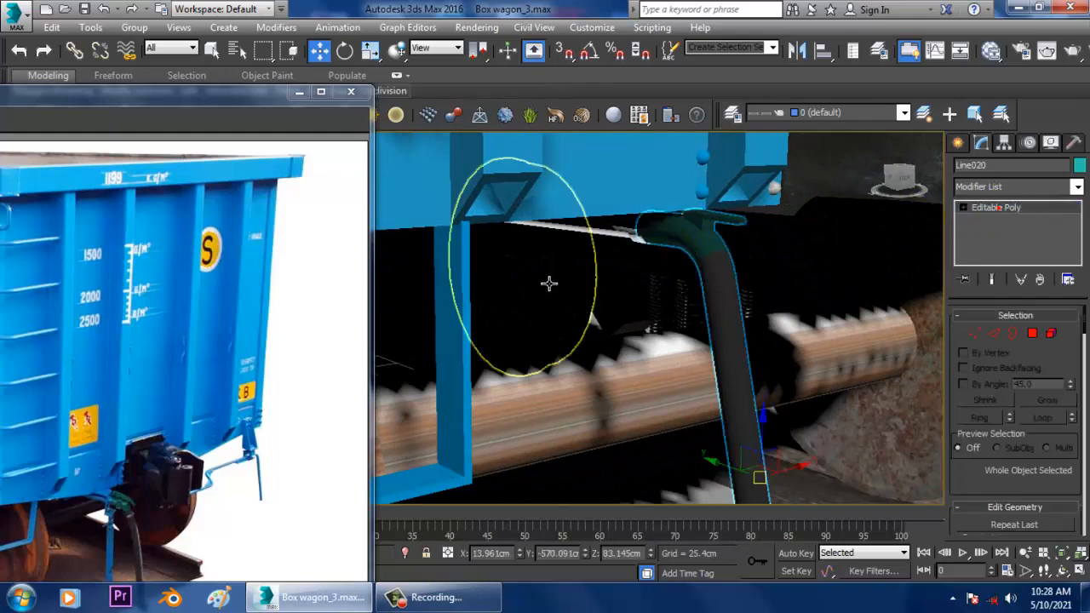
{"action": "left_click", "coordinate": [625, 244]}
{"action": "key", "text": "m"}
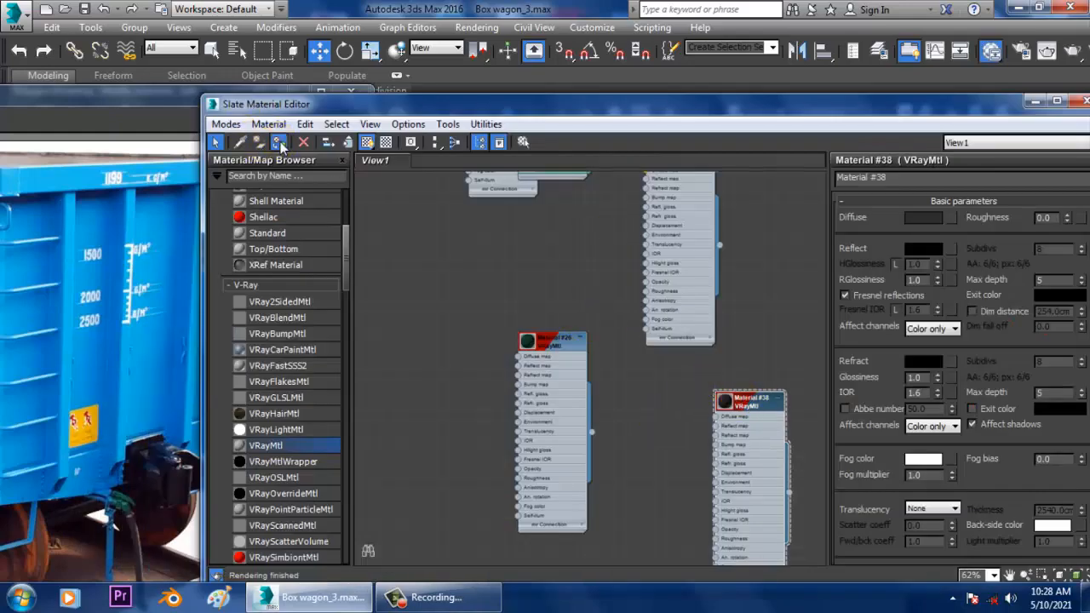
{"action": "left_click", "coordinate": [1041, 102]}
{"action": "scroll", "coordinate": [632, 406], "scroll_direction": "down", "scroll_amount": 6}
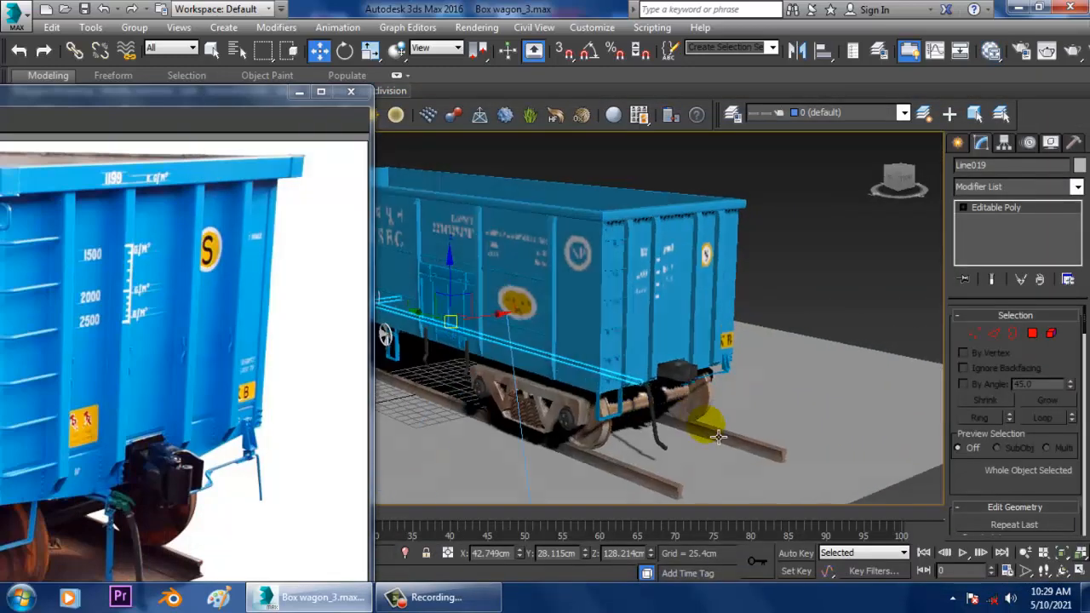
Step: Delete the untextured brake hose at the wagon's opposite end
{"action": "middle_click_drag", "start_coordinate": [714, 432], "coordinate": [688, 382], "text": "alt"}
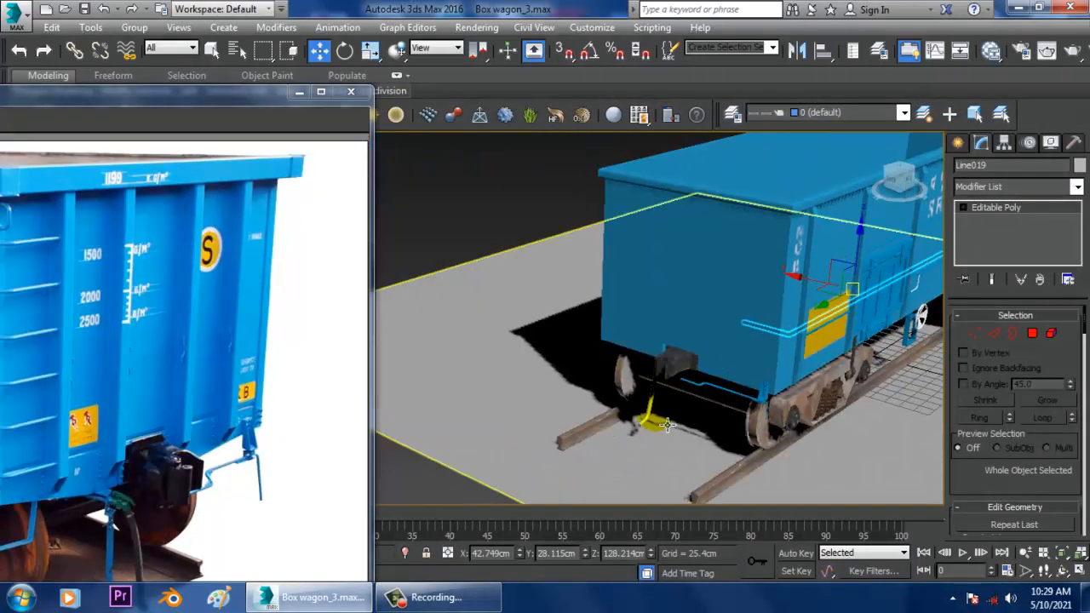
{"action": "left_click", "coordinate": [662, 423]}
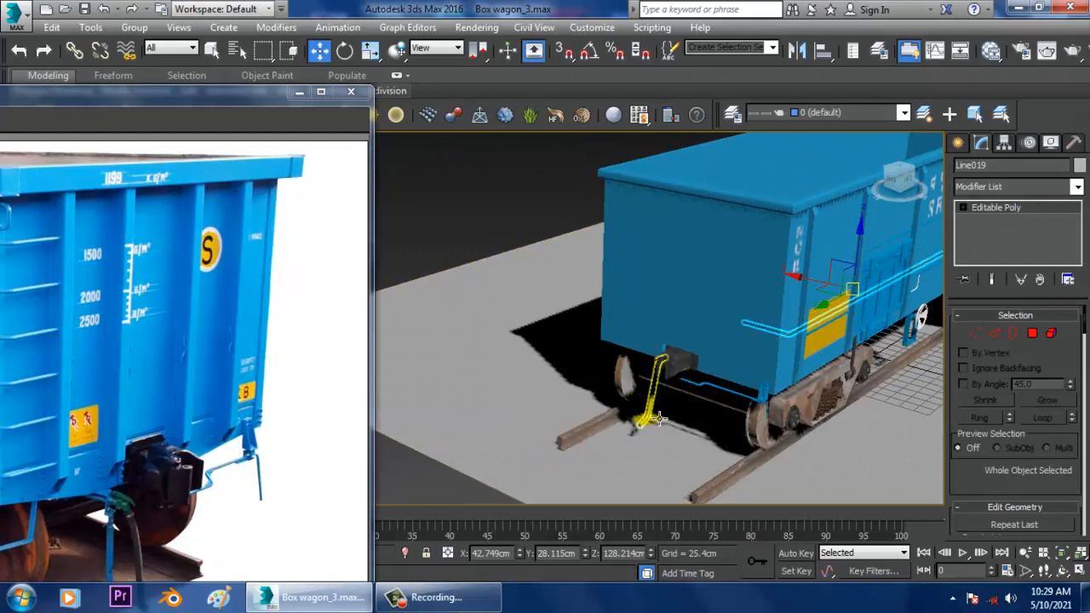
{"action": "key", "text": "Delete"}
{"action": "scroll", "coordinate": [653, 419], "scroll_direction": "down", "scroll_amount": 3}
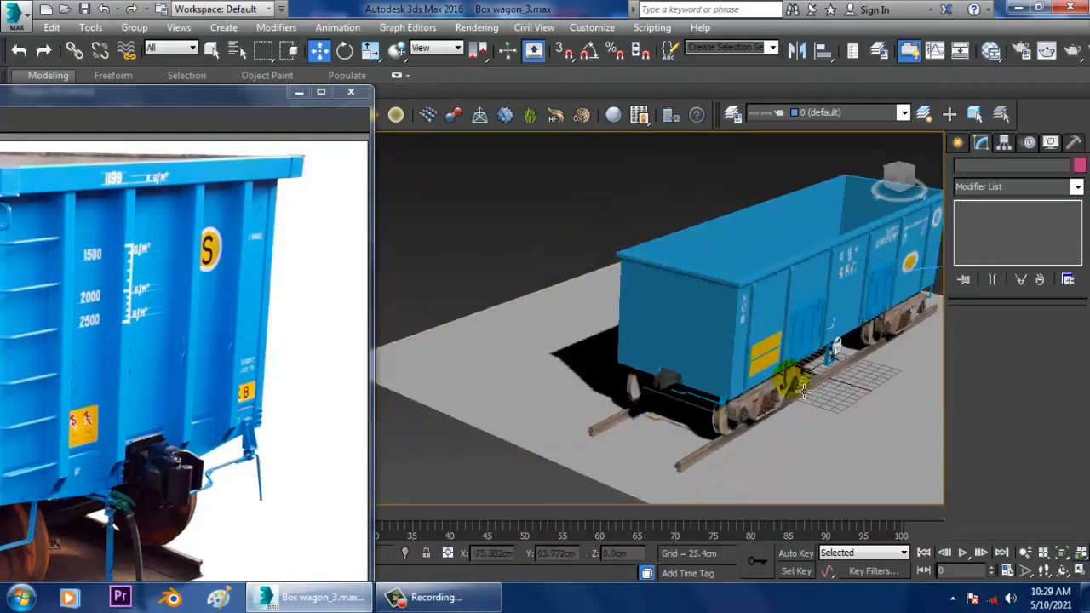
Step: Mirror the textured brake hose Line020 about the Y axis as a copy
{"action": "middle_click_drag", "start_coordinate": [792, 380], "coordinate": [718, 483], "text": "alt"}
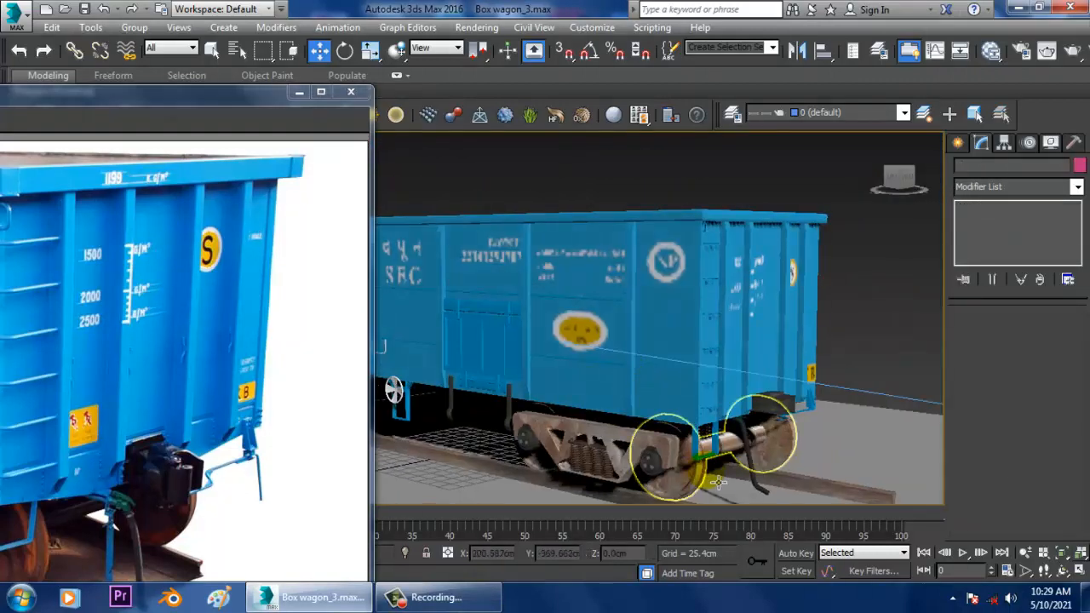
{"action": "left_click", "coordinate": [756, 433]}
{"action": "middle_click_drag", "start_coordinate": [756, 432], "coordinate": [765, 450], "text": "alt"}
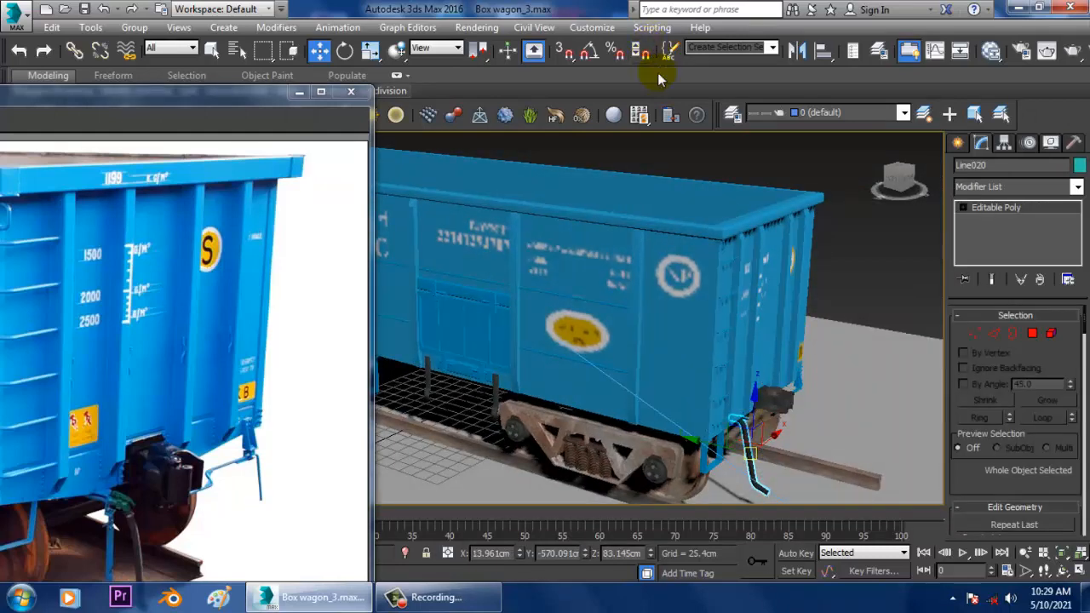
{"action": "left_click", "coordinate": [794, 51]}
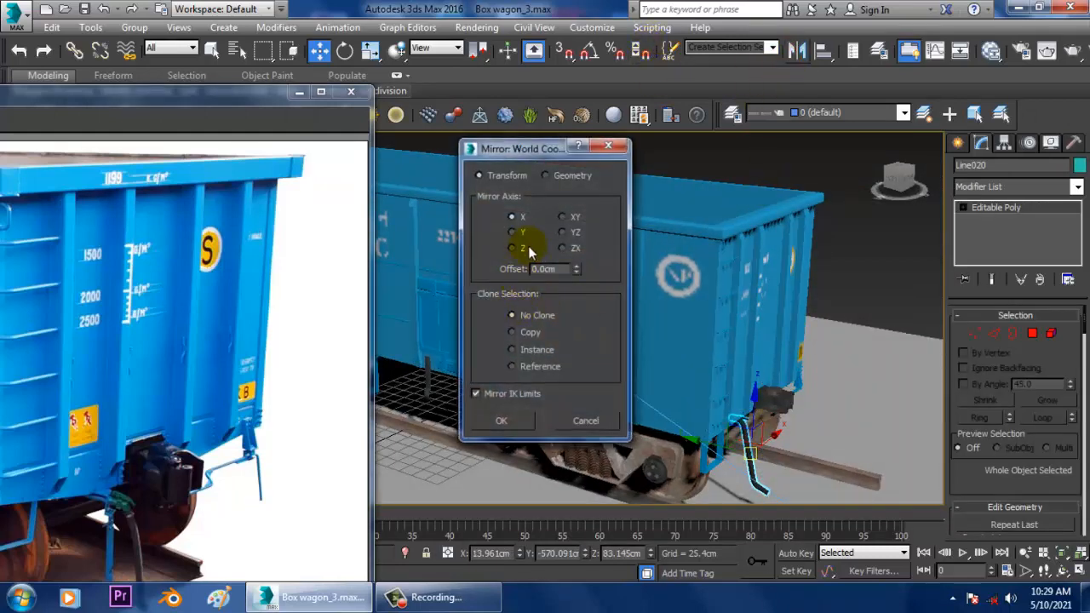
{"action": "left_click", "coordinate": [514, 335]}
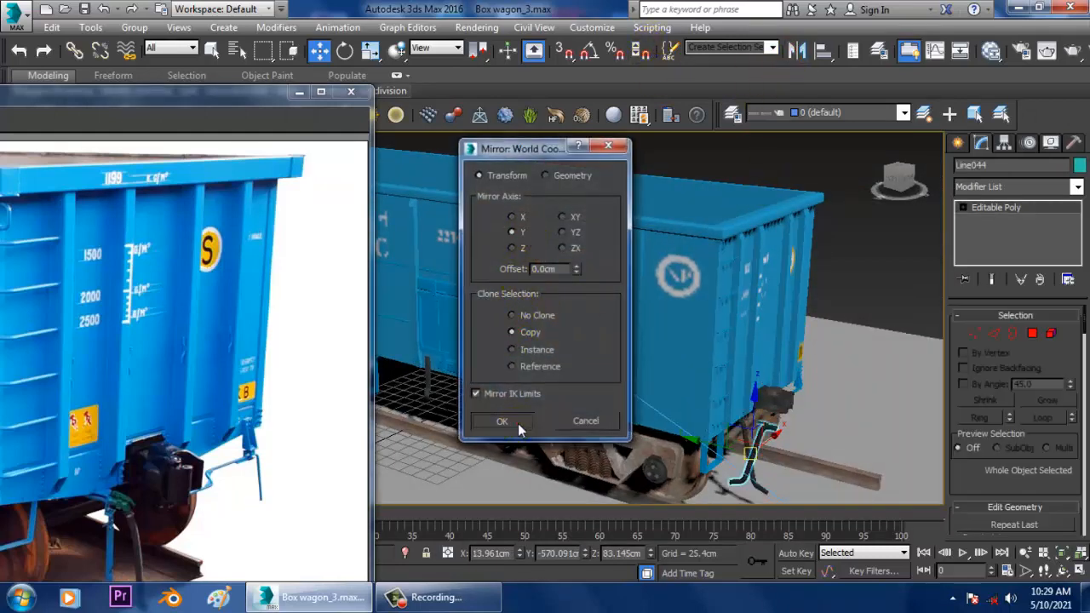
{"action": "left_click", "coordinate": [518, 424]}
Step: Move the mirrored brake hose to the wagon's opposite end, beside the coupler
{"action": "middle_click_drag", "start_coordinate": [653, 391], "coordinate": [843, 426], "text": "alt"}
{"action": "left_click_drag", "start_coordinate": [843, 426], "coordinate": [921, 394]}
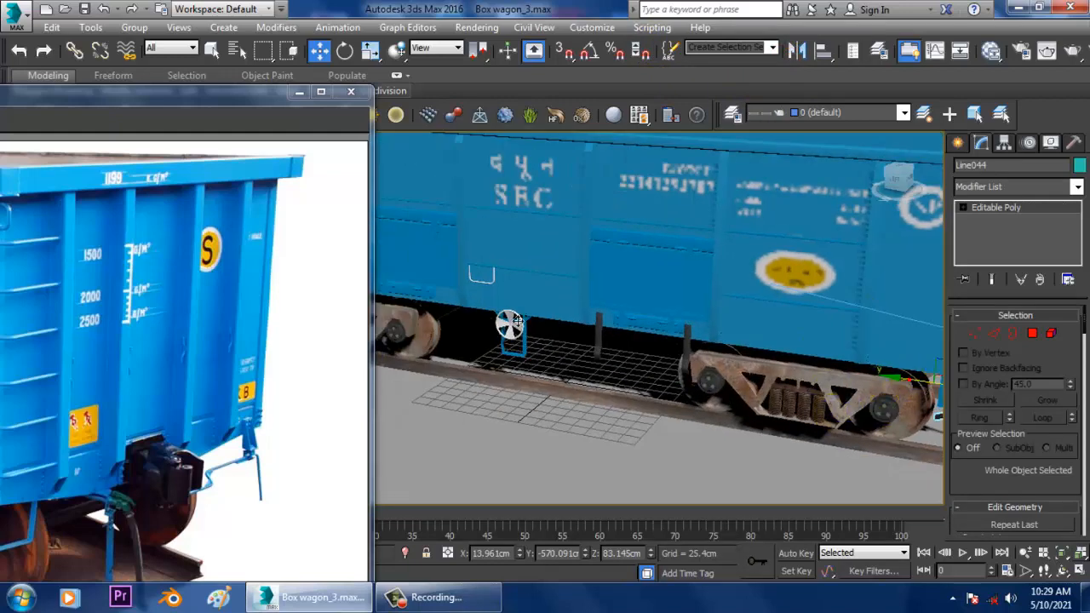
{"action": "mouse_move", "coordinate": [430, 328]}
{"action": "middle_mouse_down", "text": "alt"}
{"action": "mouse_move", "coordinate": [713, 353]}
{"action": "mouse_move", "coordinate": [642, 333]}
{"action": "mouse_move", "coordinate": [584, 384]}
{"action": "mouse_move", "coordinate": [559, 364]}
{"action": "middle_mouse_up", "text": "alt"}
{"action": "left_click_drag", "start_coordinate": [536, 351], "coordinate": [452, 359]}
{"action": "middle_click_drag", "start_coordinate": [489, 358], "coordinate": [670, 321], "text": "alt"}
{"action": "scroll", "coordinate": [671, 321], "scroll_direction": "up", "scroll_amount": 3}
{"action": "middle_click_drag", "start_coordinate": [443, 362], "coordinate": [521, 380]}
{"action": "mouse_move", "coordinate": [422, 364]}
{"action": "left_mouse_down"}
{"action": "mouse_move", "coordinate": [444, 363]}
{"action": "mouse_move", "coordinate": [415, 365]}
{"action": "left_mouse_up"}
Step: Raise the mirrored hose slightly so its upper end meets the underside of the wagon's end
{"action": "key", "text": "z"}
{"action": "middle_click_drag", "start_coordinate": [428, 358], "coordinate": [506, 366], "text": "alt"}
{"action": "scroll", "coordinate": [492, 331], "scroll_direction": "down", "scroll_amount": 4}
{"action": "scroll", "coordinate": [506, 367], "scroll_direction": "up", "scroll_amount": 2}
{"action": "middle_click_drag", "start_coordinate": [506, 367], "coordinate": [557, 361], "text": "alt"}
{"action": "left_click_drag", "start_coordinate": [534, 320], "coordinate": [536, 309]}
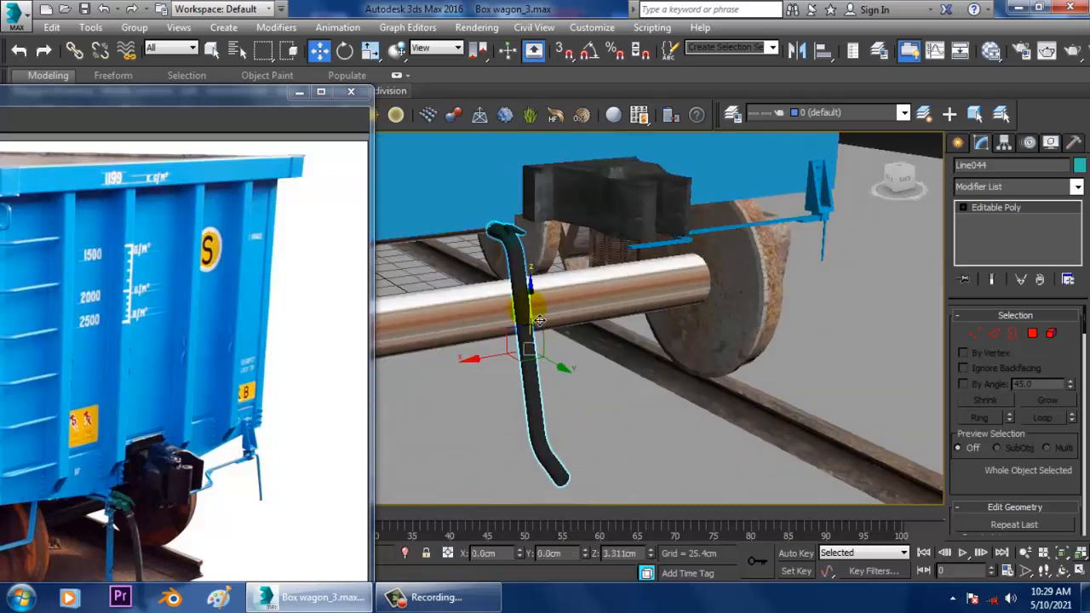
Step: Shift the coupler Box024 at this end of the wagon along X to 68.658 cm
{"action": "middle_click_drag", "start_coordinate": [724, 272], "coordinate": [828, 297], "text": "alt"}
{"action": "left_click", "coordinate": [689, 272]}
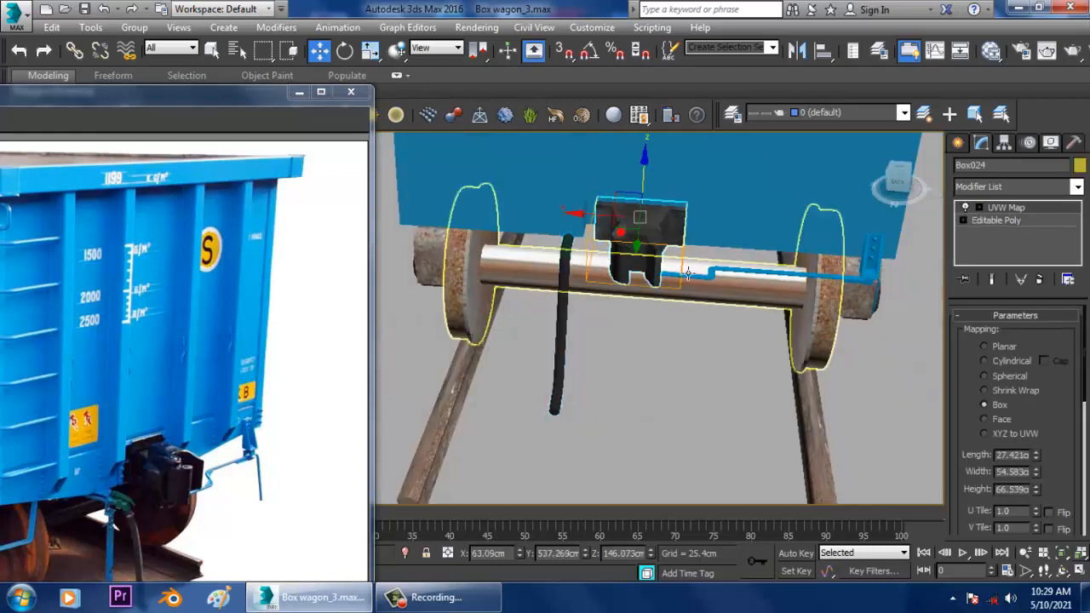
{"action": "left_click_drag", "start_coordinate": [604, 229], "coordinate": [605, 229]}
{"action": "middle_click_drag", "start_coordinate": [816, 270], "coordinate": [727, 356], "text": "alt"}
{"action": "scroll", "coordinate": [692, 266], "scroll_direction": "down", "scroll_amount": 5}
{"action": "scroll", "coordinate": [758, 379], "scroll_direction": "down", "scroll_amount": 5}
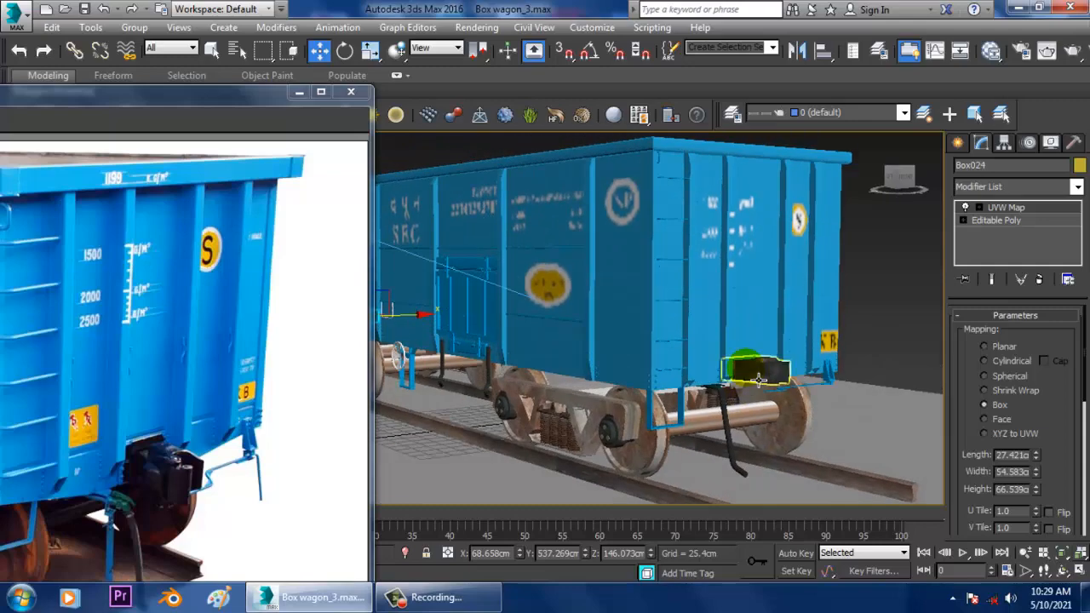
Step: Select Object002 above the bogie and add a UVW Map modifier with Box mapping to it
{"action": "scroll", "coordinate": [746, 371], "scroll_direction": "up", "scroll_amount": 8}
{"action": "middle_click_drag", "start_coordinate": [738, 367], "coordinate": [757, 376], "text": "alt"}
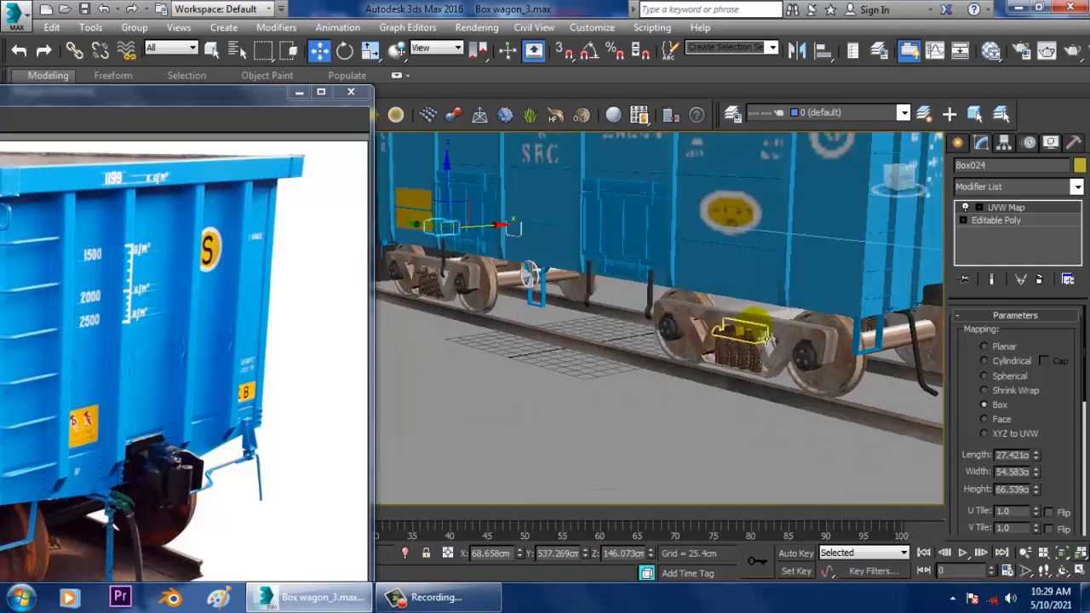
{"action": "left_click", "coordinate": [769, 324]}
{"action": "left_click", "coordinate": [774, 326]}
{"action": "middle_click_drag", "start_coordinate": [790, 328], "coordinate": [777, 331], "text": "alt"}
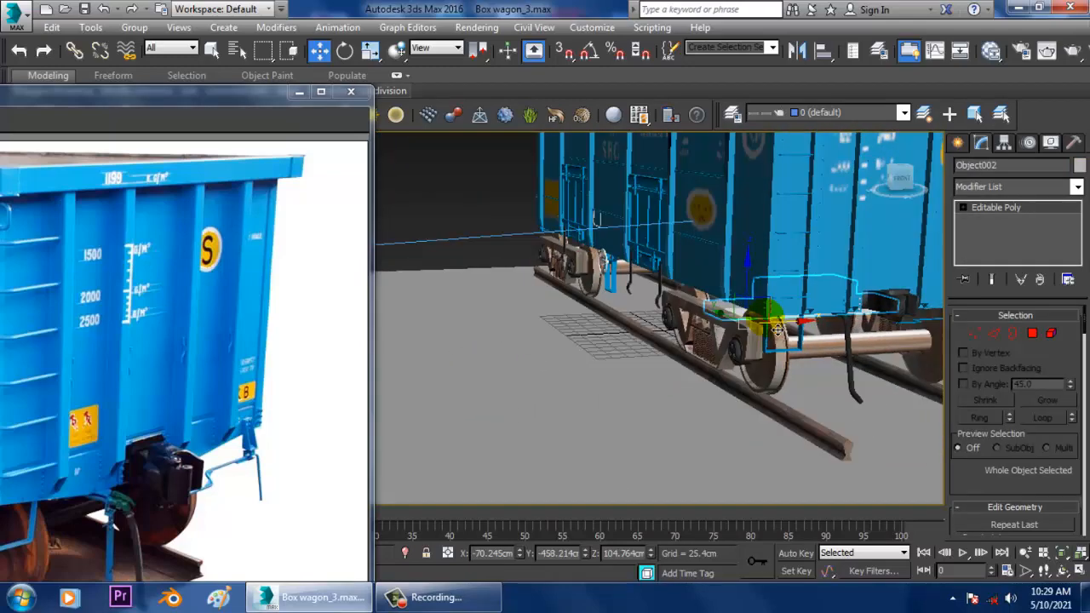
{"action": "key", "text": "m"}
{"action": "middle_click_drag", "start_coordinate": [745, 173], "coordinate": [722, 353]}
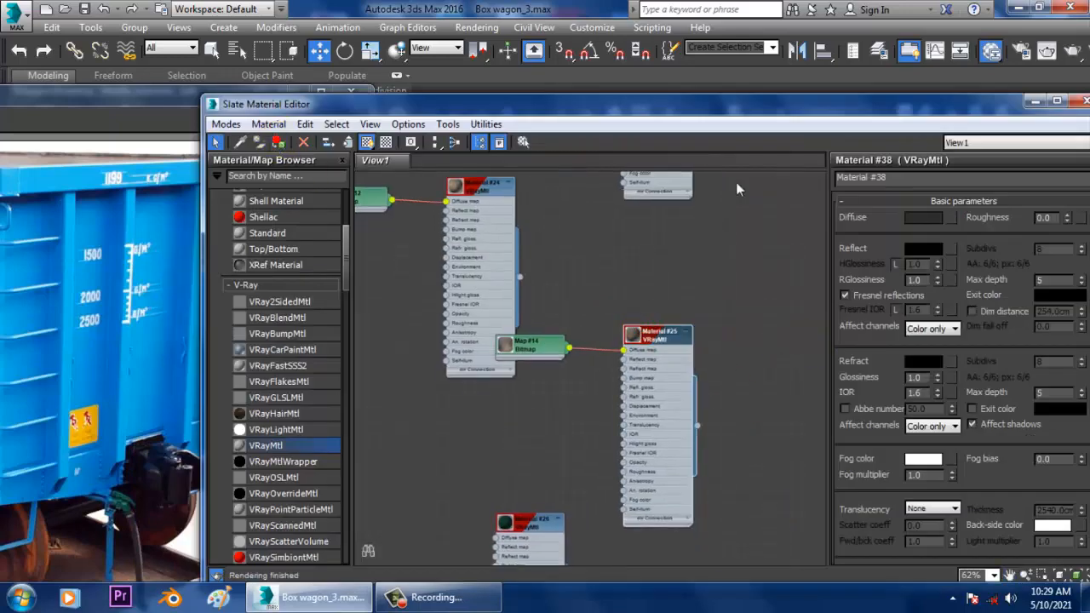
{"action": "left_click", "coordinate": [1032, 102]}
{"action": "left_click", "coordinate": [1014, 186]}
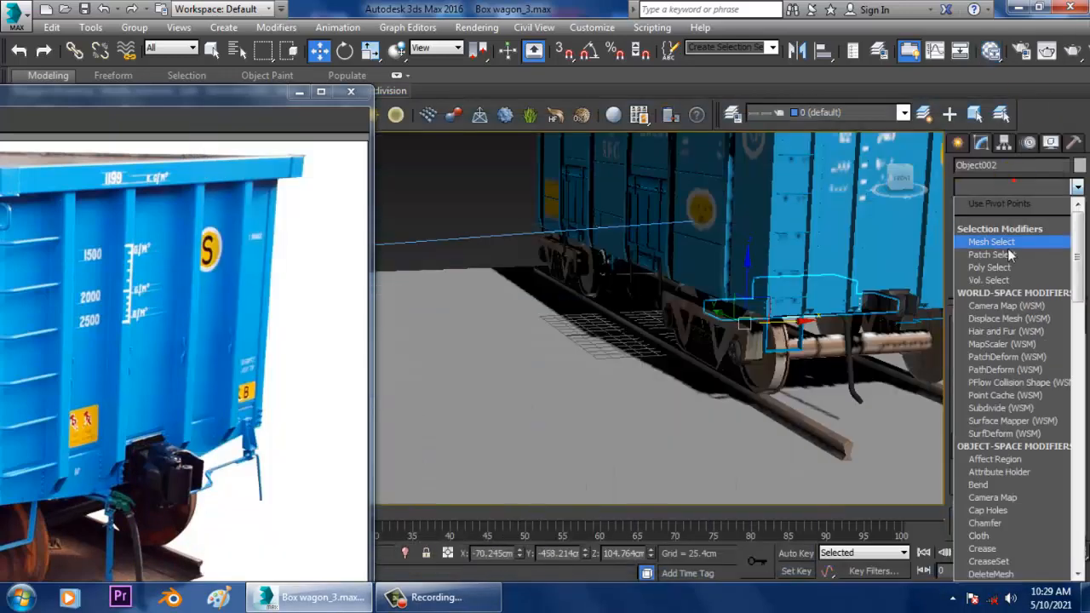
{"action": "key", "text": "u"}
{"action": "left_click", "coordinate": [992, 437]}
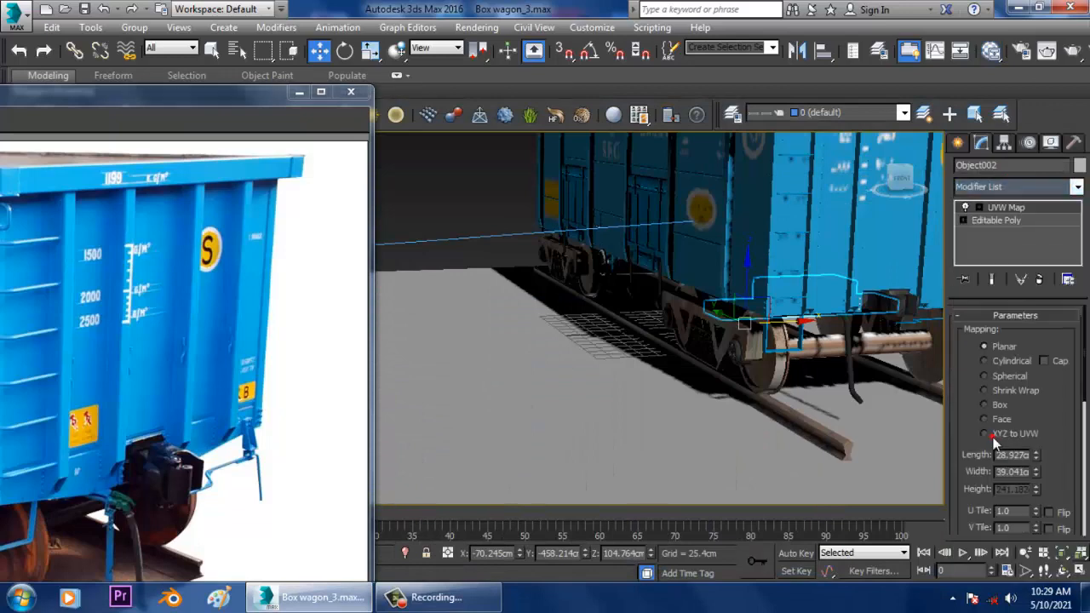
Step: Examine Object002 from the side and in isolation, ending with the full scene restored
{"action": "middle_click_drag", "start_coordinate": [852, 343], "coordinate": [924, 313], "text": "alt"}
{"action": "scroll", "coordinate": [809, 345], "scroll_direction": "up", "scroll_amount": 4}
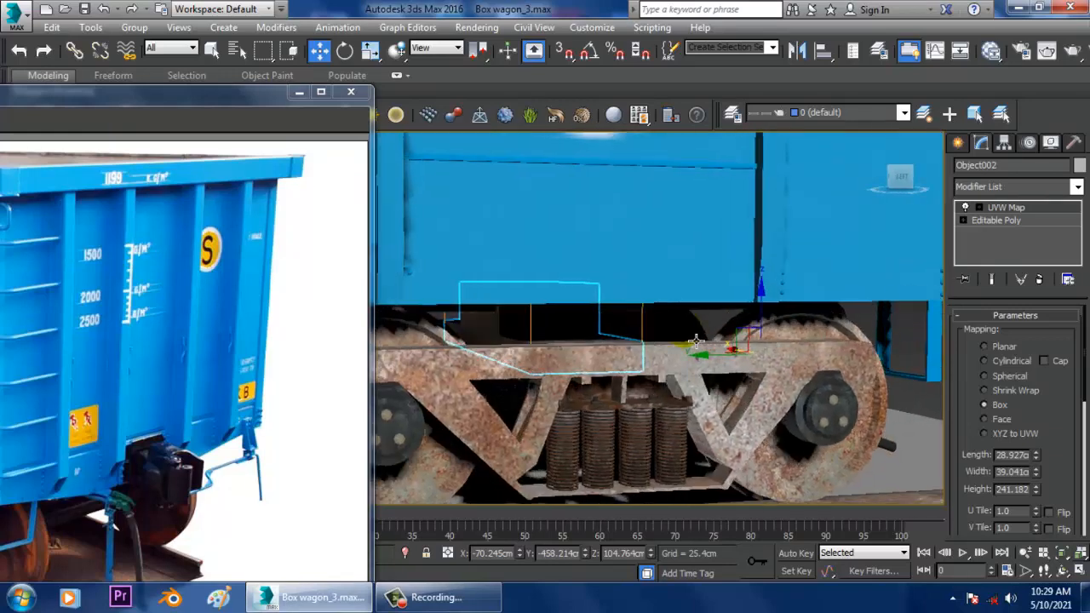
{"action": "middle_click_drag", "start_coordinate": [695, 348], "coordinate": [816, 319], "text": "alt"}
{"action": "key", "text": "alt+q"}
{"action": "scroll", "coordinate": [644, 379], "scroll_direction": "down", "scroll_amount": 5}
{"action": "right_click", "coordinate": [776, 269]}
{"action": "left_click", "coordinate": [807, 144]}
{"action": "scroll", "coordinate": [698, 349], "scroll_direction": "down", "scroll_amount": 4}
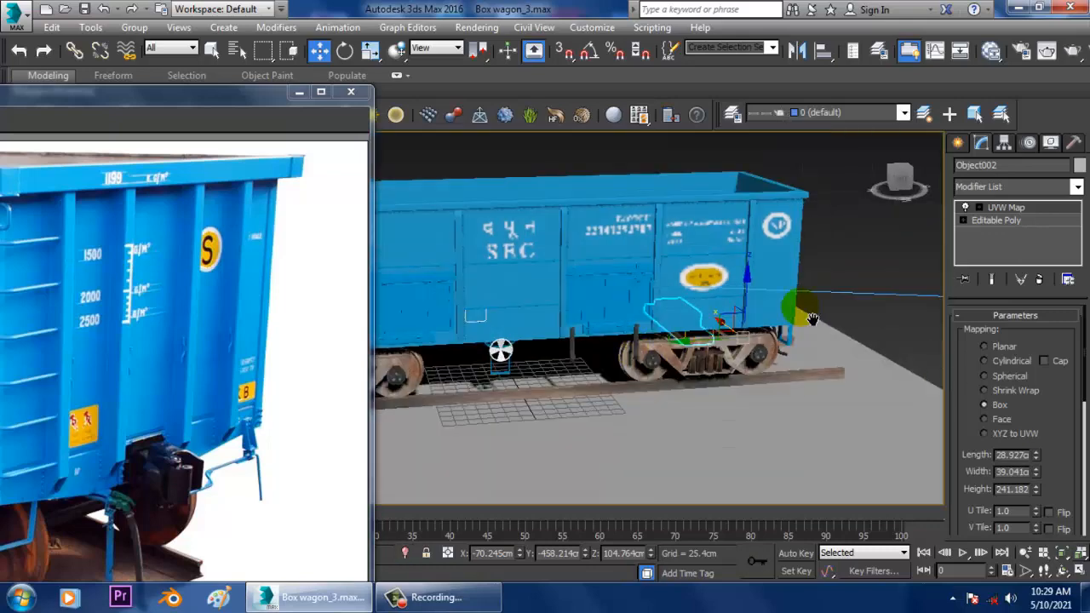
Step: Inspect the wheel sets Cylinder125 and Cylinder128 under the wagon's other end
{"action": "middle_click_drag", "start_coordinate": [528, 315], "coordinate": [751, 324]}
{"action": "scroll", "coordinate": [750, 324], "scroll_direction": "up", "scroll_amount": 2}
{"action": "scroll", "coordinate": [750, 324], "scroll_direction": "up", "scroll_amount": 2}
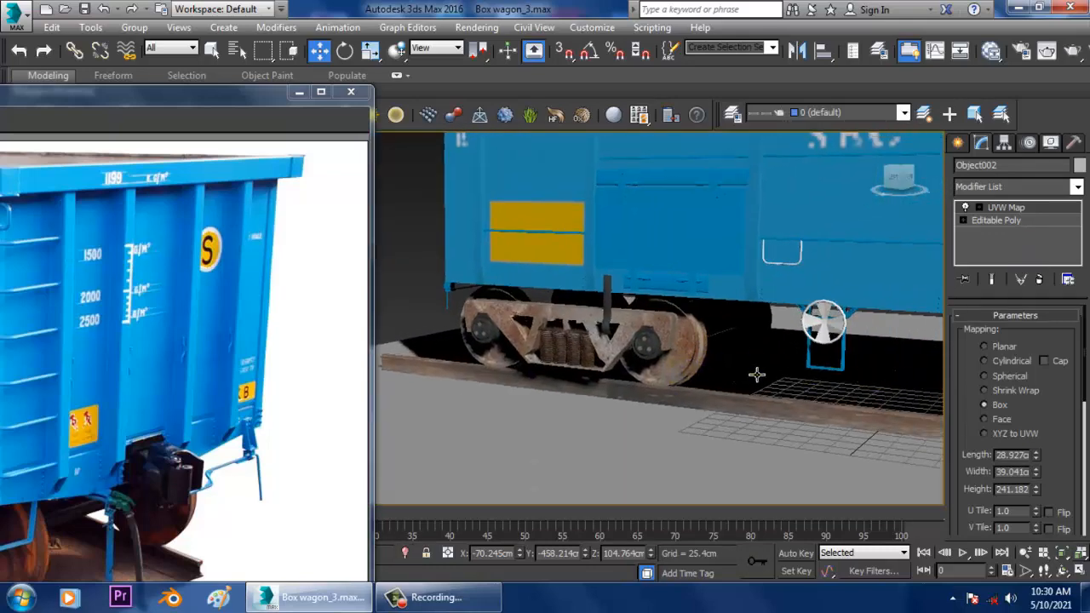
{"action": "scroll", "coordinate": [730, 372], "scroll_direction": "up", "scroll_amount": 5}
{"action": "middle_click_drag", "start_coordinate": [930, 385], "coordinate": [706, 418], "text": "alt"}
{"action": "left_click", "coordinate": [702, 421]}
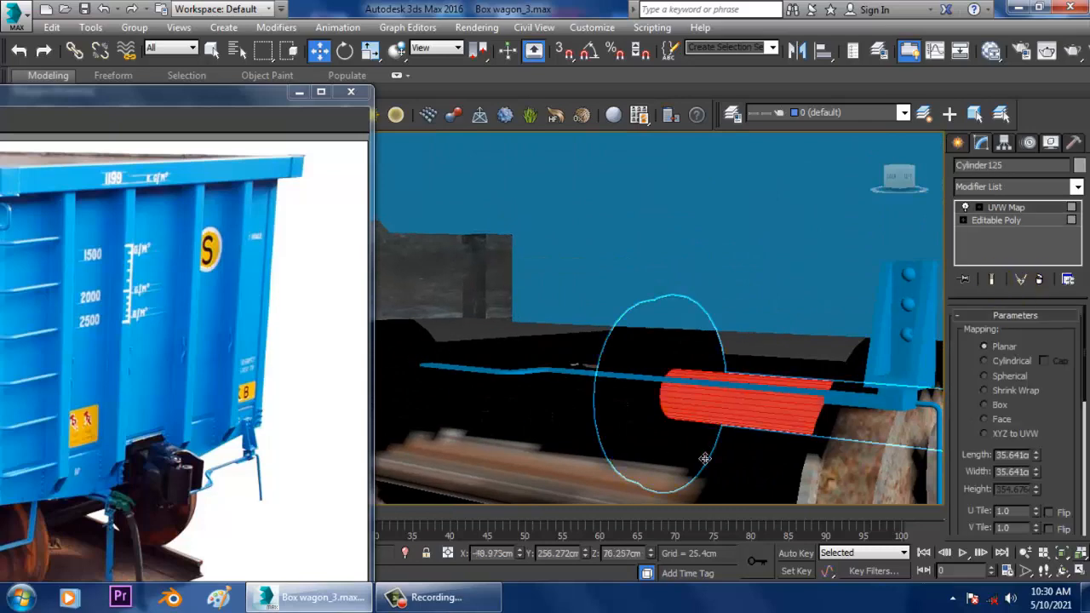
{"action": "left_click", "coordinate": [698, 462]}
{"action": "right_click", "coordinate": [741, 395]}
{"action": "middle_click_drag", "start_coordinate": [698, 402], "coordinate": [696, 402]}
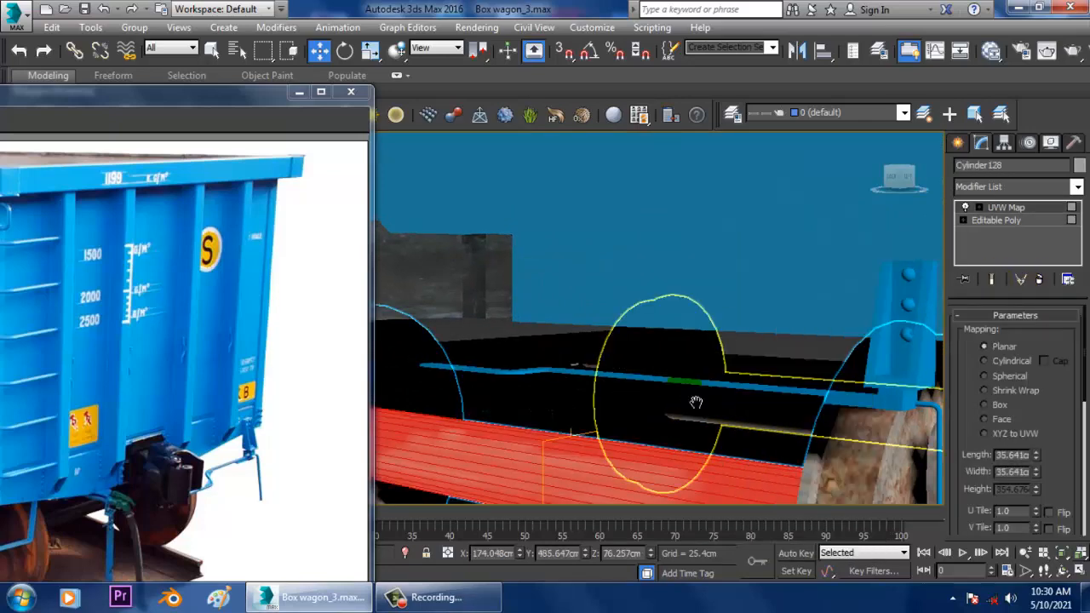
{"action": "scroll", "coordinate": [696, 402], "scroll_direction": "down", "scroll_amount": 10}
Step: Examine the underframe parts in wireframe, select Box036, and check its UVW Map modifier in shaded display
{"action": "left_click", "coordinate": [511, 299]}
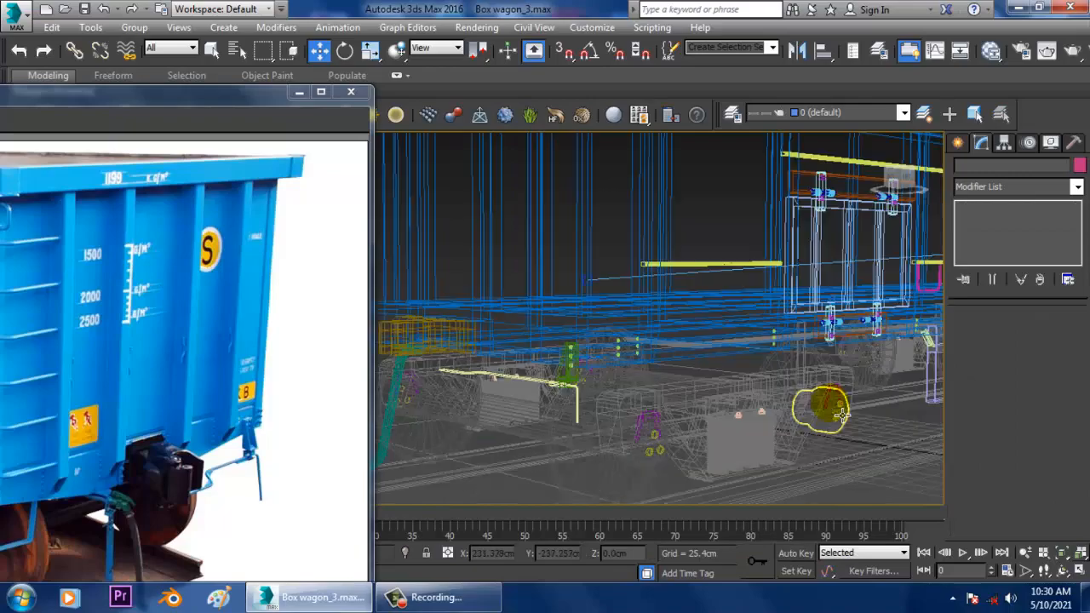
{"action": "middle_click_drag", "start_coordinate": [842, 415], "coordinate": [809, 423], "text": "alt"}
{"action": "left_click", "coordinate": [495, 462]}
{"action": "left_click", "coordinate": [430, 457]}
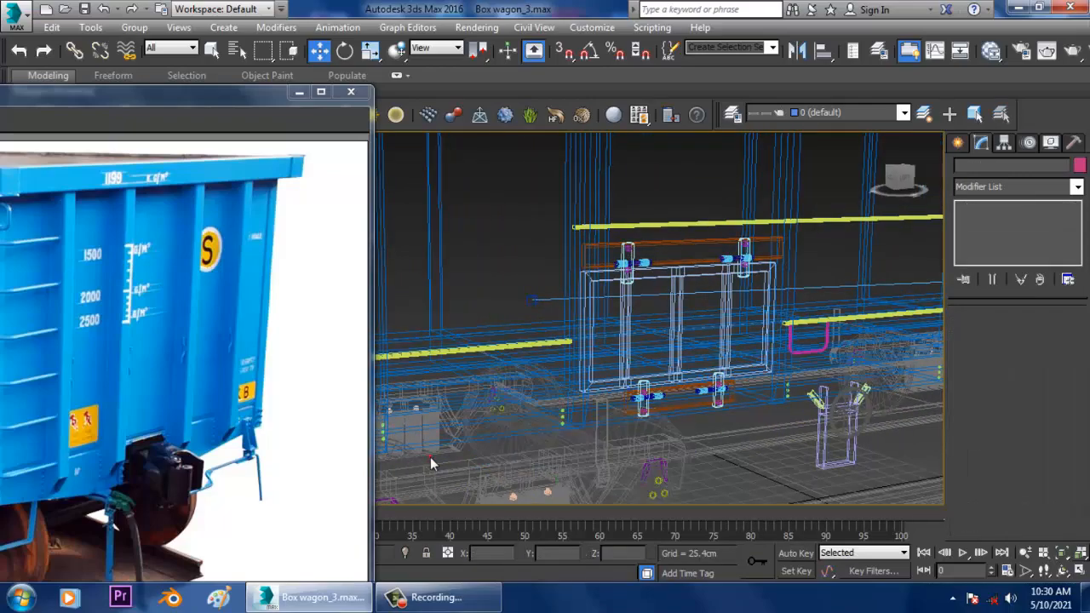
{"action": "left_click", "coordinate": [441, 477]}
{"action": "middle_click_drag", "start_coordinate": [615, 408], "coordinate": [732, 426], "text": "alt"}
{"action": "middle_click_drag", "start_coordinate": [733, 426], "coordinate": [705, 433], "text": "alt"}
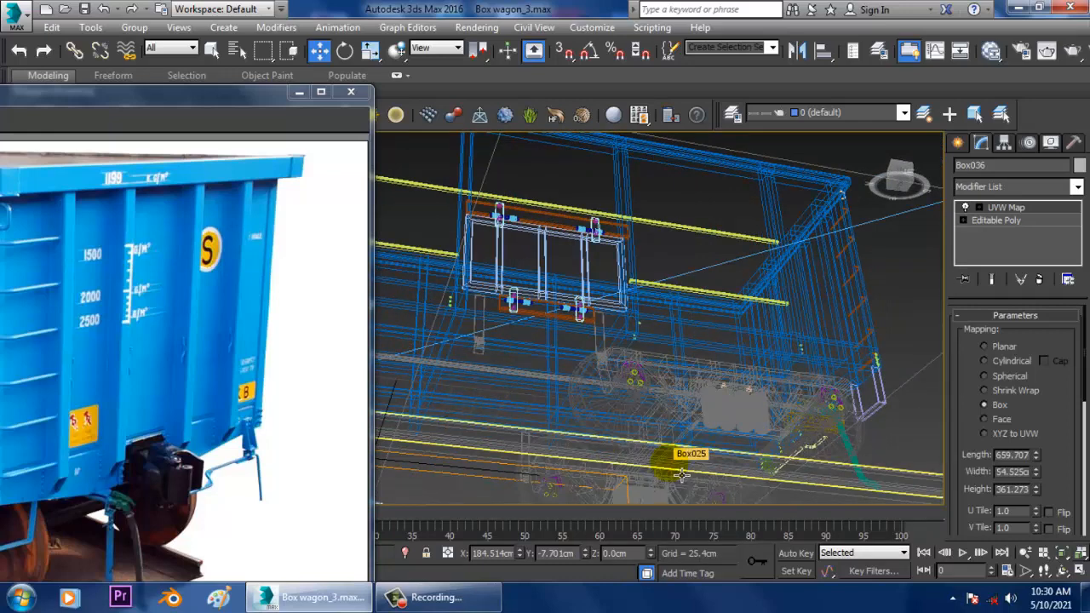
{"action": "key", "text": "F3"}
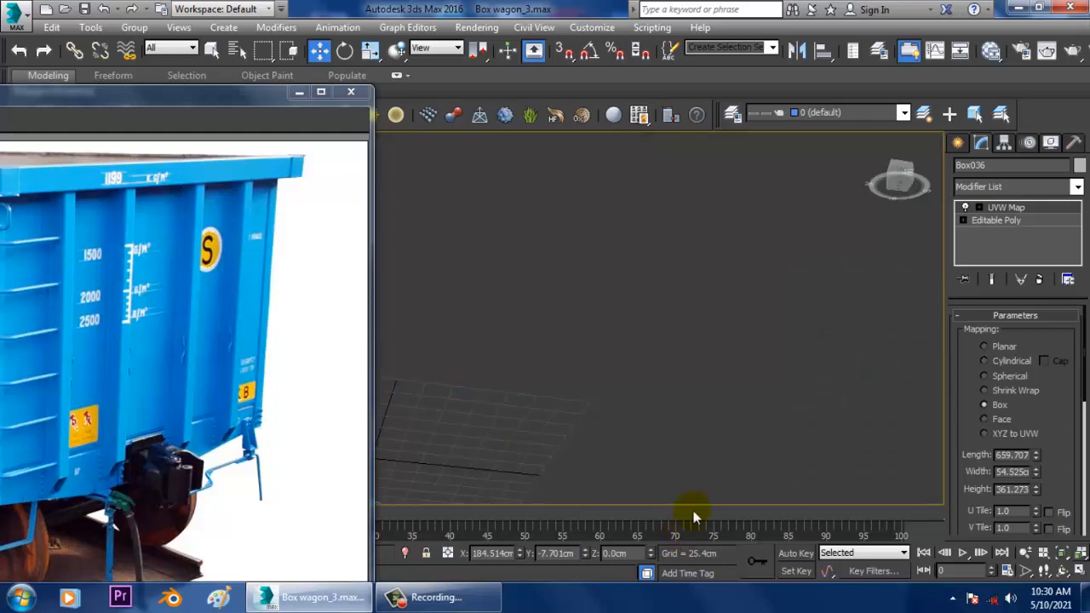
{"action": "scroll", "coordinate": [690, 408], "scroll_direction": "down", "scroll_amount": 4}
{"action": "mouse_move", "coordinate": [725, 395]}
{"action": "middle_mouse_down", "text": "alt"}
{"action": "mouse_move", "coordinate": [690, 407]}
{"action": "mouse_move", "coordinate": [644, 359]}
{"action": "mouse_move", "coordinate": [711, 374]}
{"action": "middle_mouse_up", "text": "alt"}
{"action": "scroll", "coordinate": [690, 407], "scroll_direction": "down", "scroll_amount": 4}
{"action": "scroll", "coordinate": [645, 358], "scroll_direction": "up", "scroll_amount": 4}
{"action": "scroll", "coordinate": [709, 373], "scroll_direction": "up", "scroll_amount": 3}
{"action": "left_click", "coordinate": [1012, 208]}
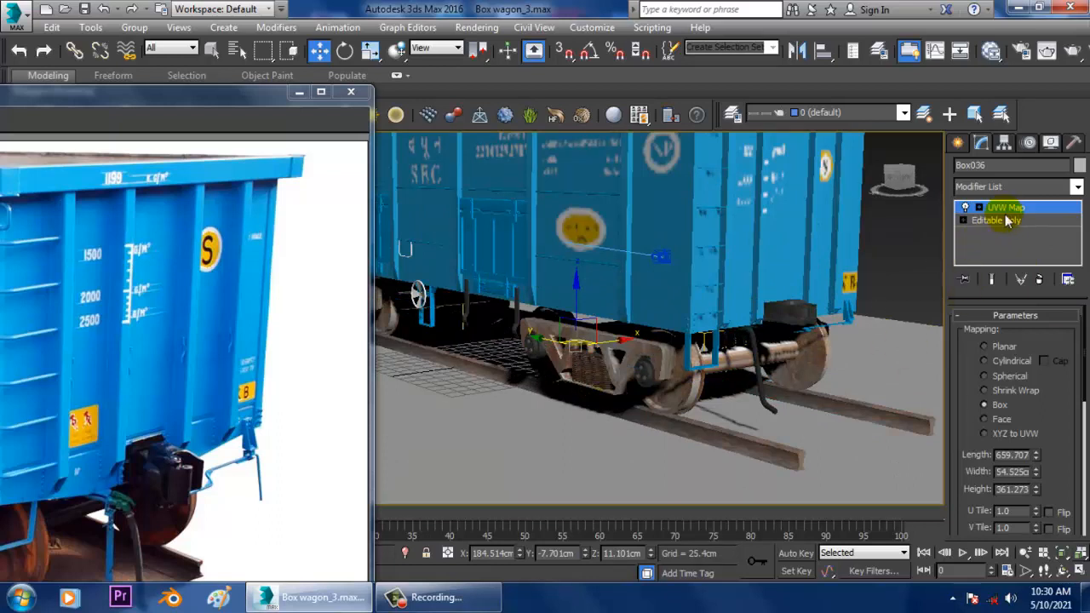
Step: Convert the first bogie's wheel sets Cylinder099 and Cylinder083 to Editable Poly
{"action": "left_click", "coordinate": [746, 368]}
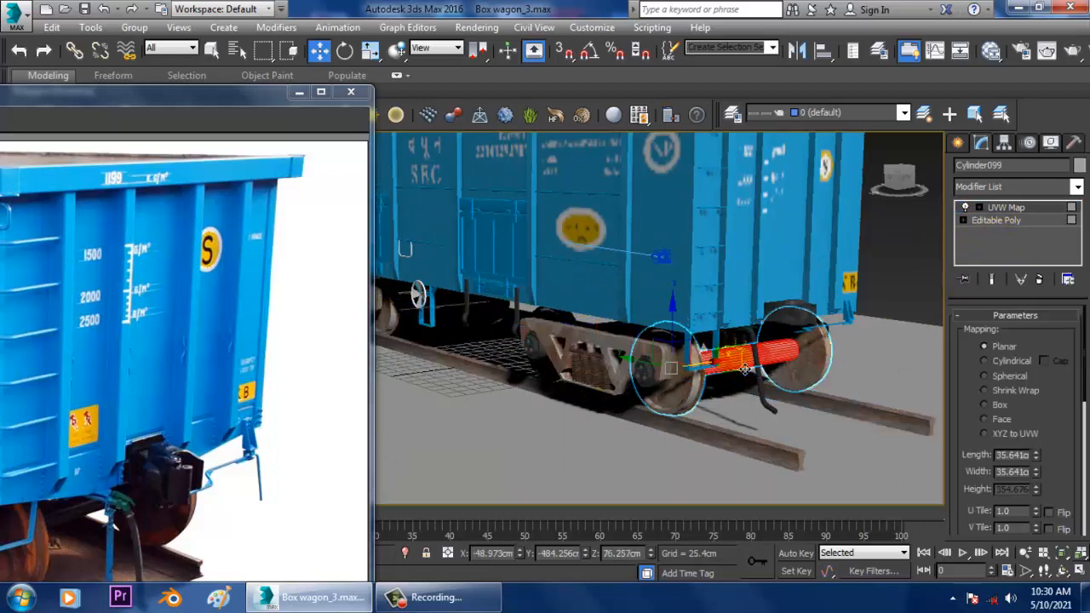
{"action": "right_click", "coordinate": [745, 368]}
{"action": "mouse_move", "coordinate": [851, 516]}
{"action": "left_click", "coordinate": [938, 518]}
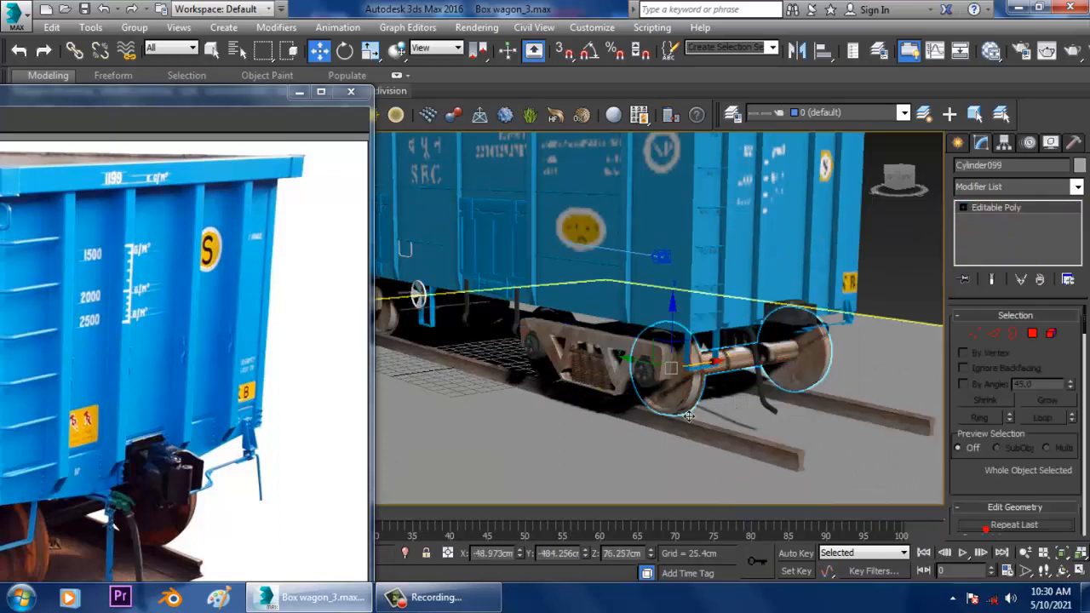
{"action": "left_click", "coordinate": [553, 389]}
{"action": "right_click", "coordinate": [535, 366]}
{"action": "mouse_move", "coordinate": [659, 534]}
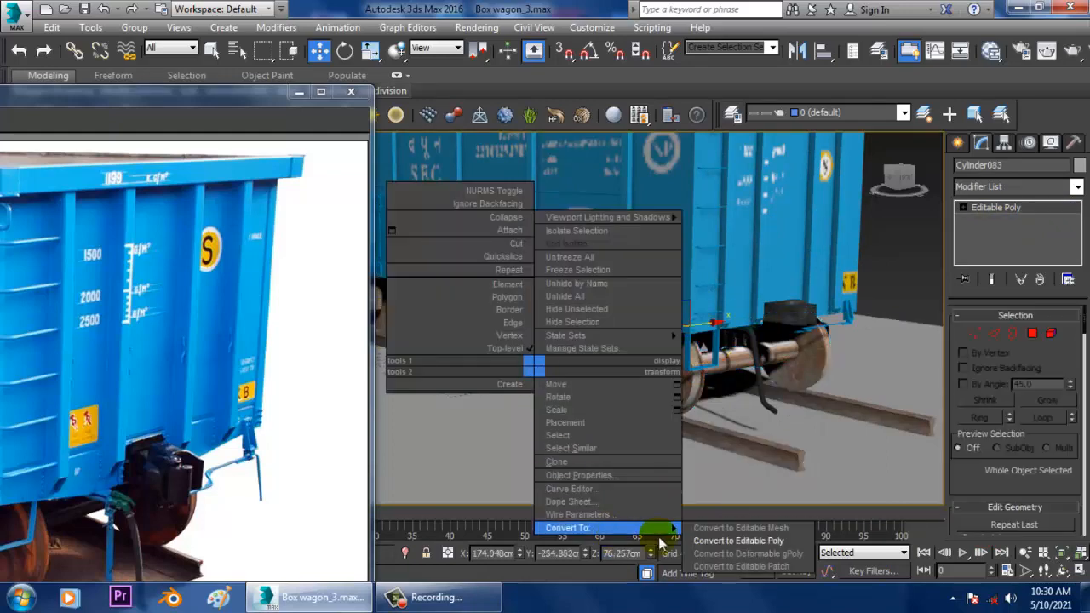
{"action": "left_click", "coordinate": [724, 543]}
Step: Convert the other bogie's wheel sets Cylinder125 and Cylinder128 to Editable Poly
{"action": "middle_click_drag", "start_coordinate": [631, 397], "coordinate": [912, 443]}
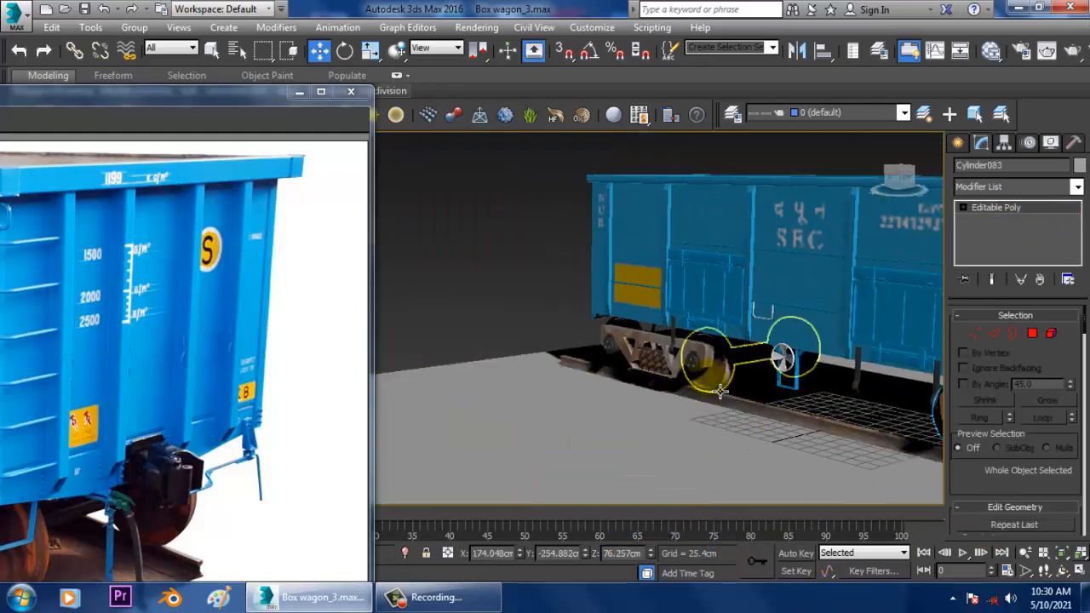
{"action": "left_click", "coordinate": [720, 390]}
{"action": "right_click", "coordinate": [705, 371]}
{"action": "mouse_move", "coordinate": [776, 532]}
{"action": "left_click", "coordinate": [898, 547]}
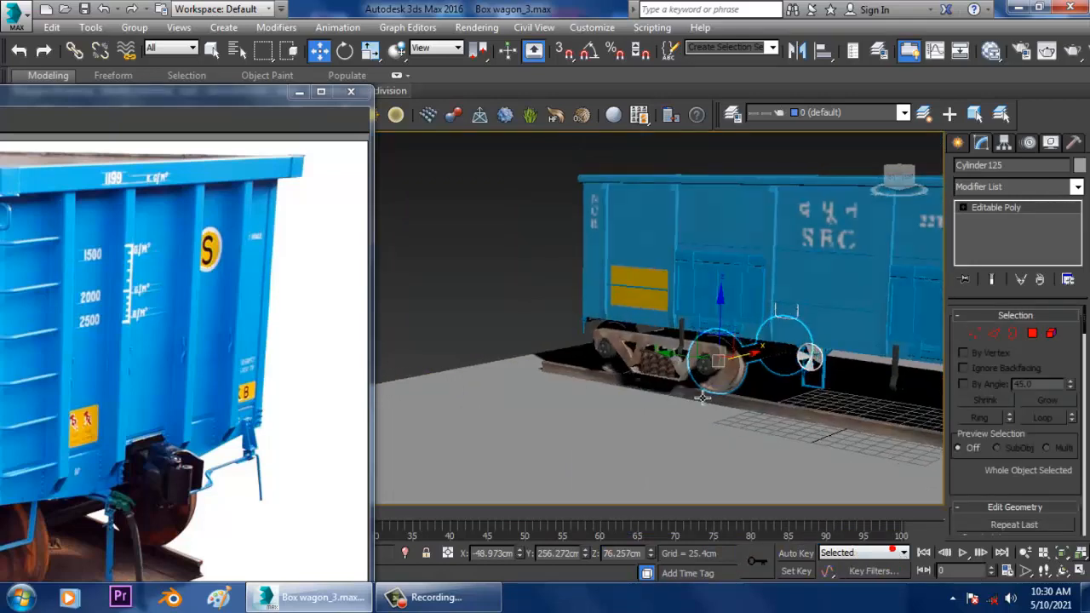
{"action": "middle_click_drag", "start_coordinate": [703, 398], "coordinate": [765, 410], "text": "alt"}
{"action": "left_click", "coordinate": [637, 376]}
{"action": "right_click", "coordinate": [655, 366]}
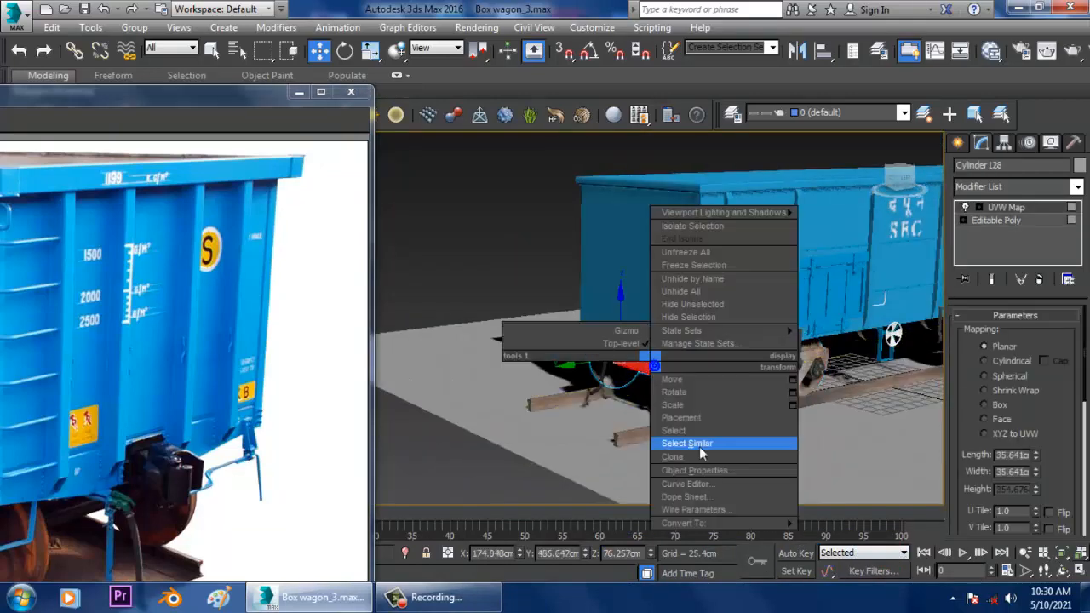
{"action": "mouse_move", "coordinate": [730, 522]}
{"action": "left_click", "coordinate": [869, 536]}
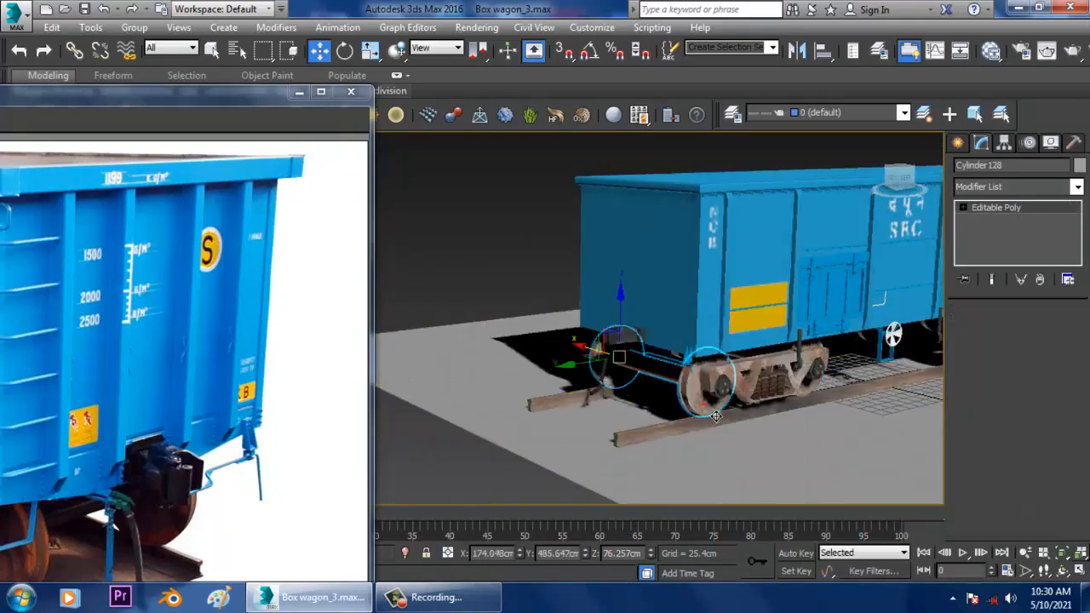
Step: Center the pivot of the end wheel set Cylinder099 to the object
{"action": "middle_click_drag", "start_coordinate": [780, 411], "coordinate": [703, 404], "text": "alt"}
{"action": "middle_click_drag", "start_coordinate": [703, 405], "coordinate": [469, 382]}
{"action": "middle_click_drag", "start_coordinate": [835, 392], "coordinate": [763, 456], "text": "alt"}
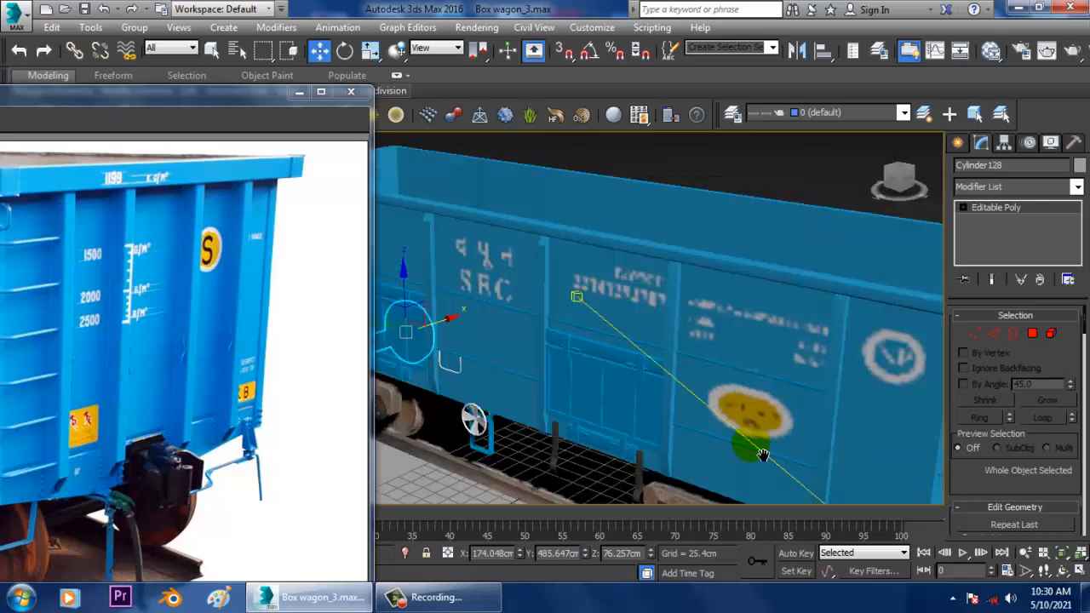
{"action": "scroll", "coordinate": [657, 345], "scroll_direction": "down", "scroll_amount": 5}
{"action": "scroll", "coordinate": [661, 388], "scroll_direction": "up", "scroll_amount": 3}
{"action": "middle_click_drag", "start_coordinate": [662, 385], "coordinate": [561, 313]}
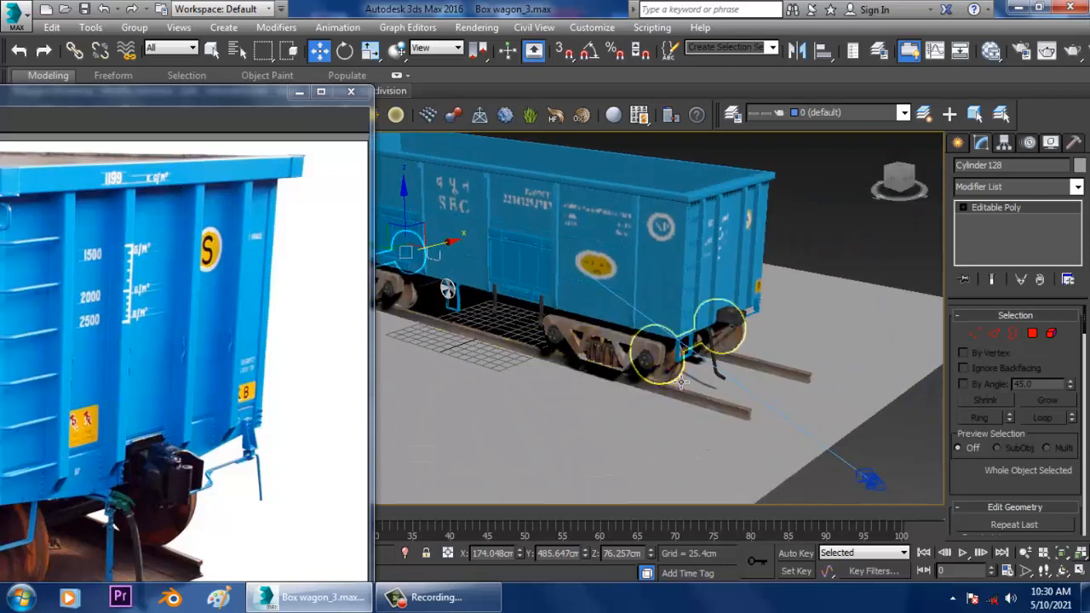
{"action": "left_click", "coordinate": [681, 382]}
{"action": "scroll", "coordinate": [685, 374], "scroll_direction": "up", "scroll_amount": 3}
{"action": "key", "text": "e"}
{"action": "middle_click_drag", "start_coordinate": [689, 370], "coordinate": [805, 347], "text": "alt"}
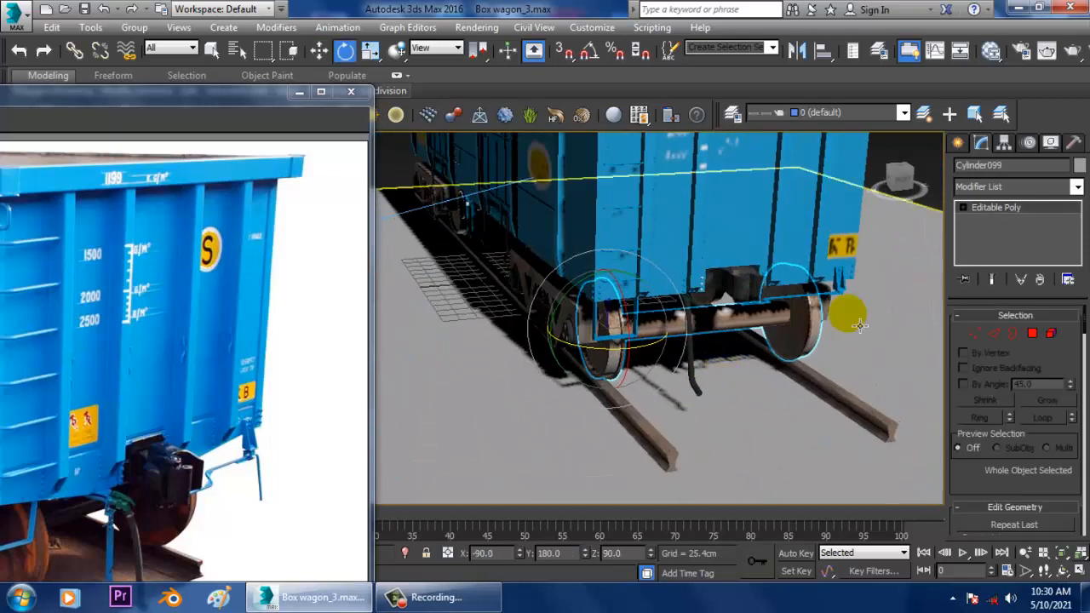
{"action": "left_click", "coordinate": [1014, 145]}
{"action": "left_click", "coordinate": [1038, 246]}
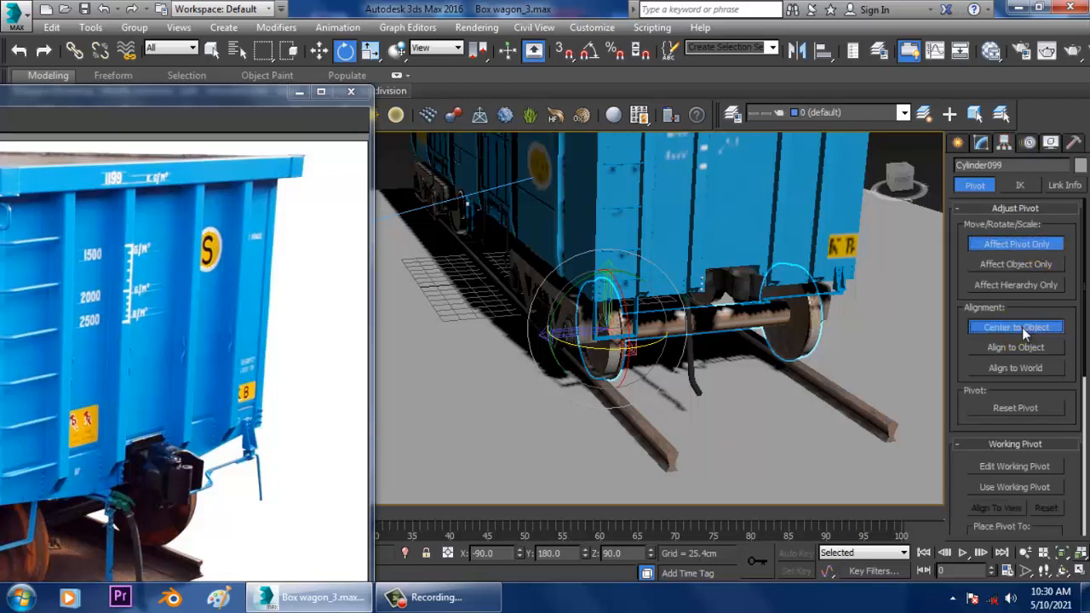
{"action": "left_click", "coordinate": [1022, 327]}
{"action": "left_click", "coordinate": [1041, 244]}
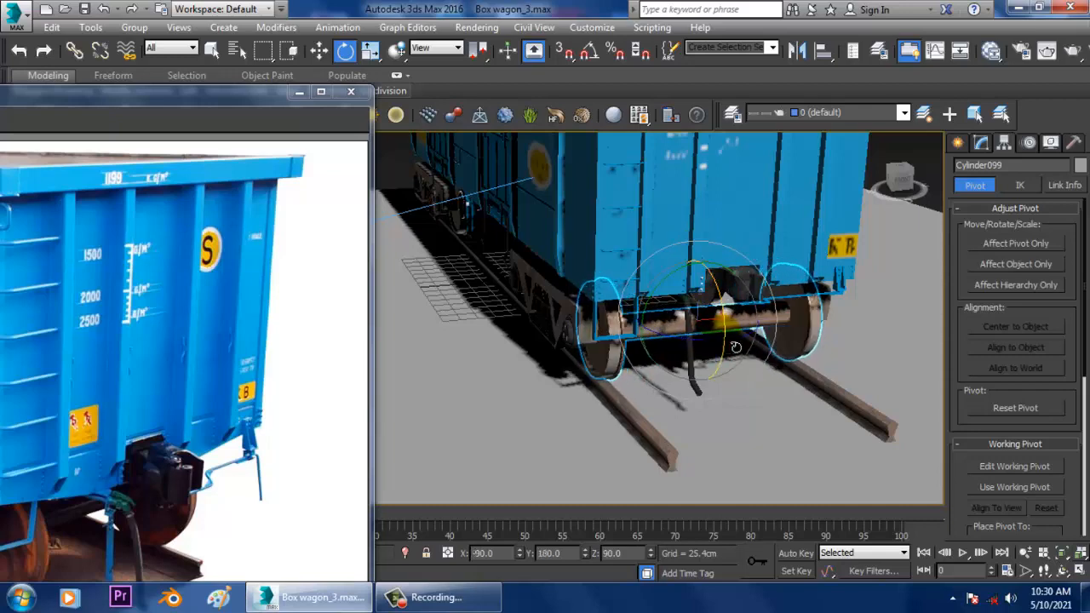
Step: Try rotating the wheel set Cylinder099 about its axle
{"action": "middle_click_drag", "start_coordinate": [736, 347], "coordinate": [567, 341], "text": "alt"}
{"action": "left_click_drag", "start_coordinate": [558, 333], "coordinate": [605, 328]}
{"action": "right_click", "coordinate": [605, 328]}
Step: Minimize the reference image and examine the complete wagon in the camera and Perspective views
{"action": "scroll", "coordinate": [695, 347], "scroll_direction": "down", "scroll_amount": 6}
{"action": "middle_click_drag", "start_coordinate": [703, 351], "coordinate": [964, 321], "text": "alt"}
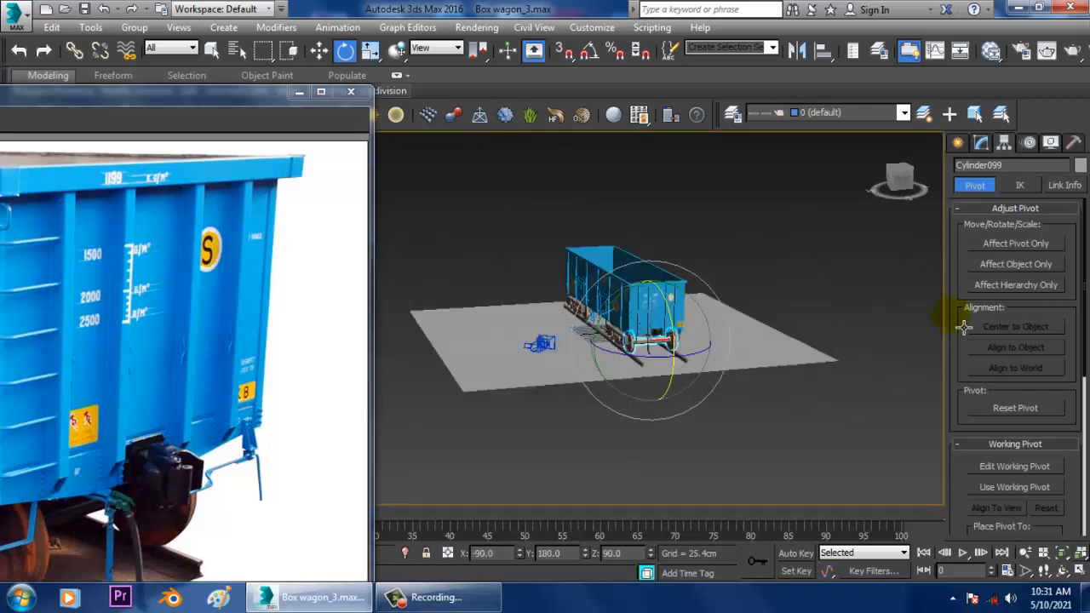
{"action": "scroll", "coordinate": [642, 341], "scroll_direction": "up", "scroll_amount": 5}
{"action": "middle_click_drag", "start_coordinate": [642, 341], "coordinate": [782, 373], "text": "alt"}
{"action": "scroll", "coordinate": [782, 374], "scroll_direction": "up", "scroll_amount": 5}
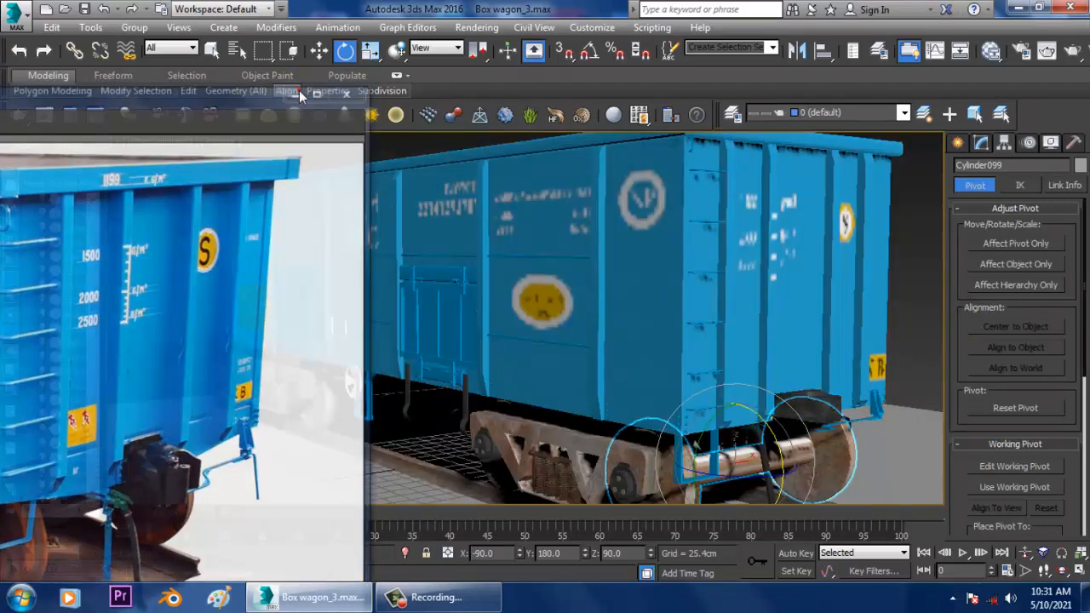
{"action": "left_click", "coordinate": [299, 91]}
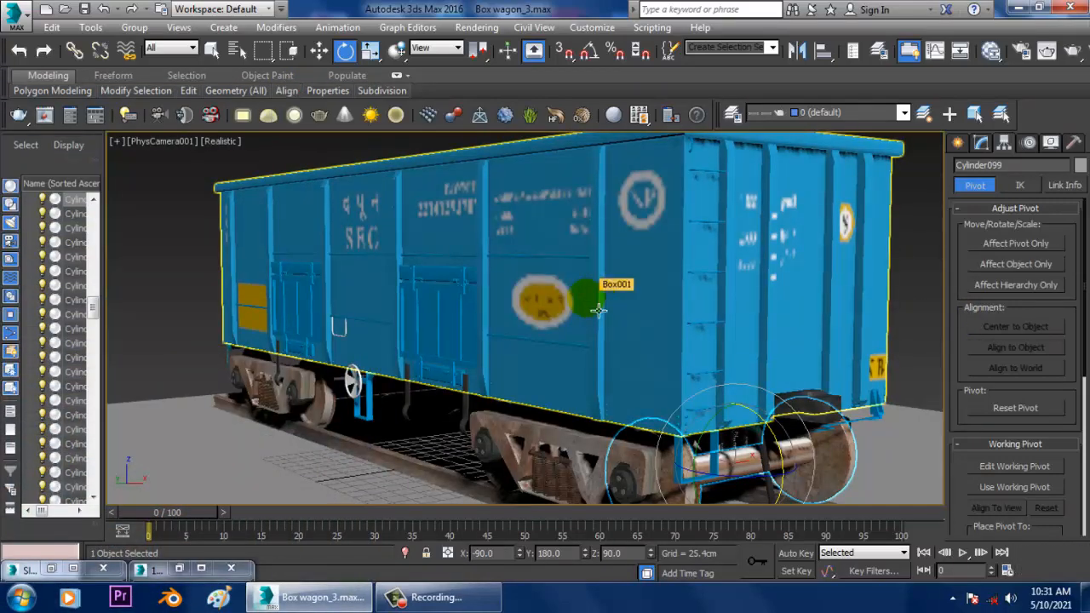
{"action": "key", "text": "p"}
{"action": "scroll", "coordinate": [597, 339], "scroll_direction": "down", "scroll_amount": 6}
{"action": "middle_click_drag", "start_coordinate": [652, 316], "coordinate": [699, 347], "text": "alt"}
{"action": "scroll", "coordinate": [740, 338], "scroll_direction": "up", "scroll_amount": 3}
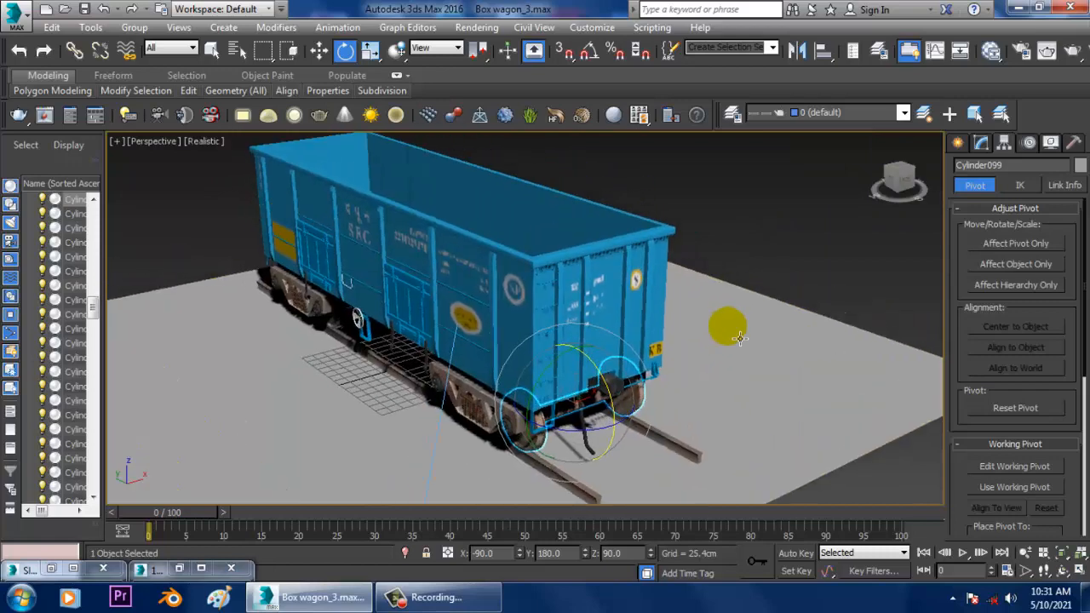
Step: Unhide all hidden scene objects and select the sun light VRaySun001
{"action": "right_click", "coordinate": [802, 245]}
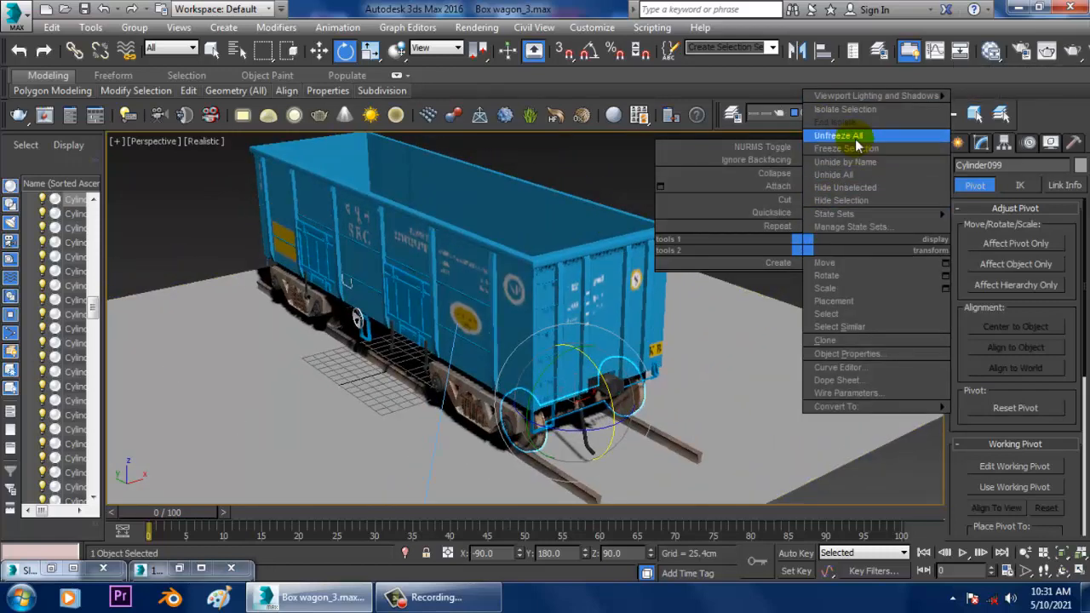
{"action": "left_click", "coordinate": [834, 174]}
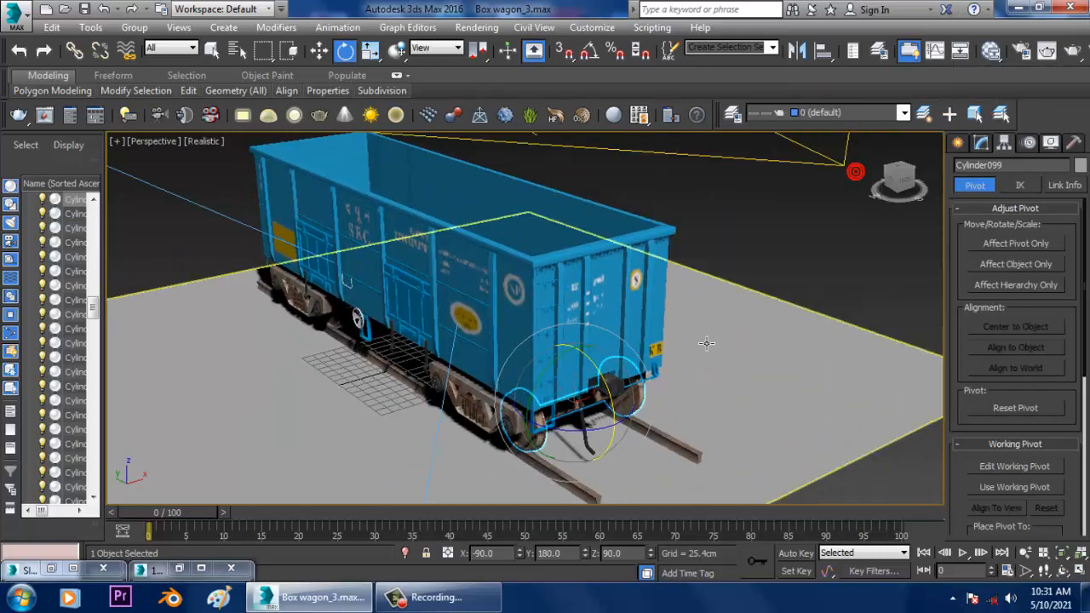
{"action": "scroll", "coordinate": [685, 340], "scroll_direction": "down", "scroll_amount": 5}
{"action": "middle_click_drag", "start_coordinate": [685, 342], "coordinate": [723, 398]}
{"action": "left_click", "coordinate": [326, 248]}
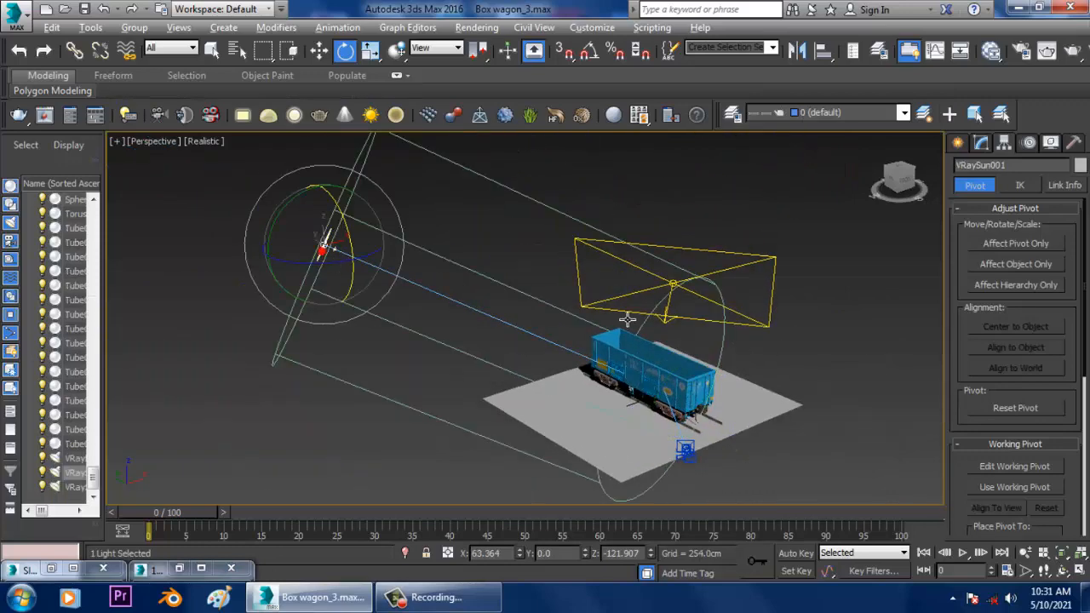
Step: Select the rectangular light VRayLight002, activate the Move tool and inspect the light's placement relative to the wagon
{"action": "middle_click_drag", "start_coordinate": [714, 332], "coordinate": [691, 273], "text": "alt"}
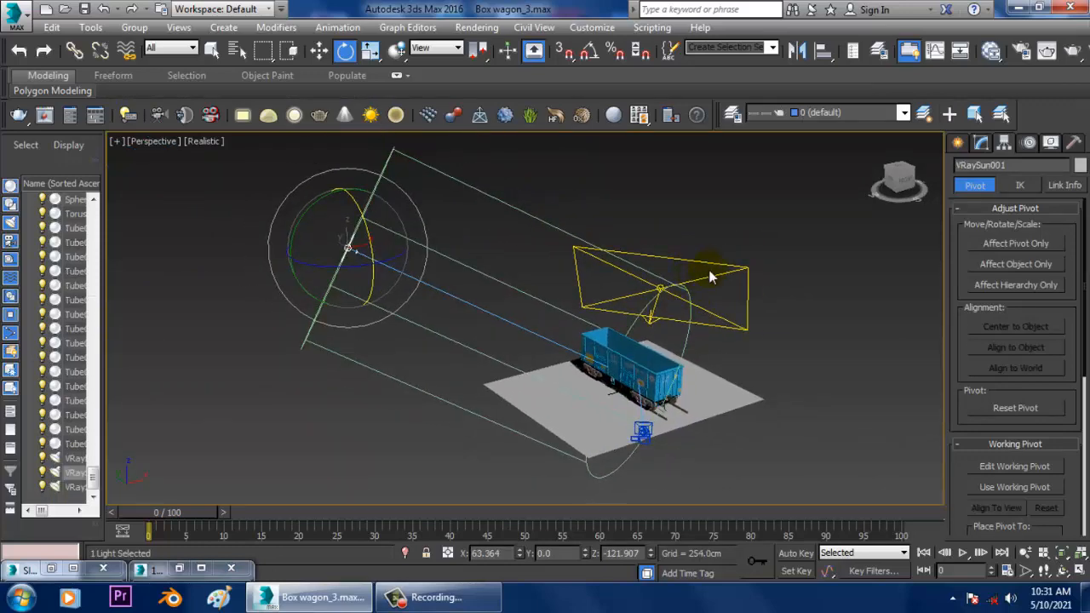
{"action": "left_click", "coordinate": [714, 278]}
{"action": "middle_click_drag", "start_coordinate": [714, 277], "coordinate": [722, 362], "text": "alt"}
{"action": "key", "text": "w"}
{"action": "scroll", "coordinate": [722, 366], "scroll_direction": "up", "scroll_amount": 3}
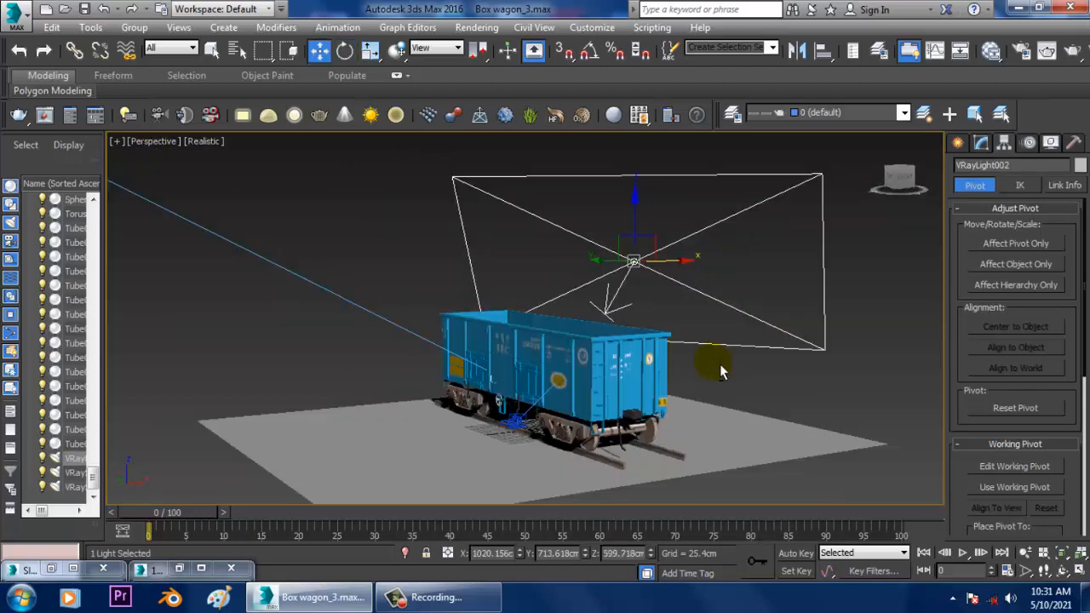
Step: Render the wagon through the PhysCamera001 view
{"action": "key", "text": "c"}
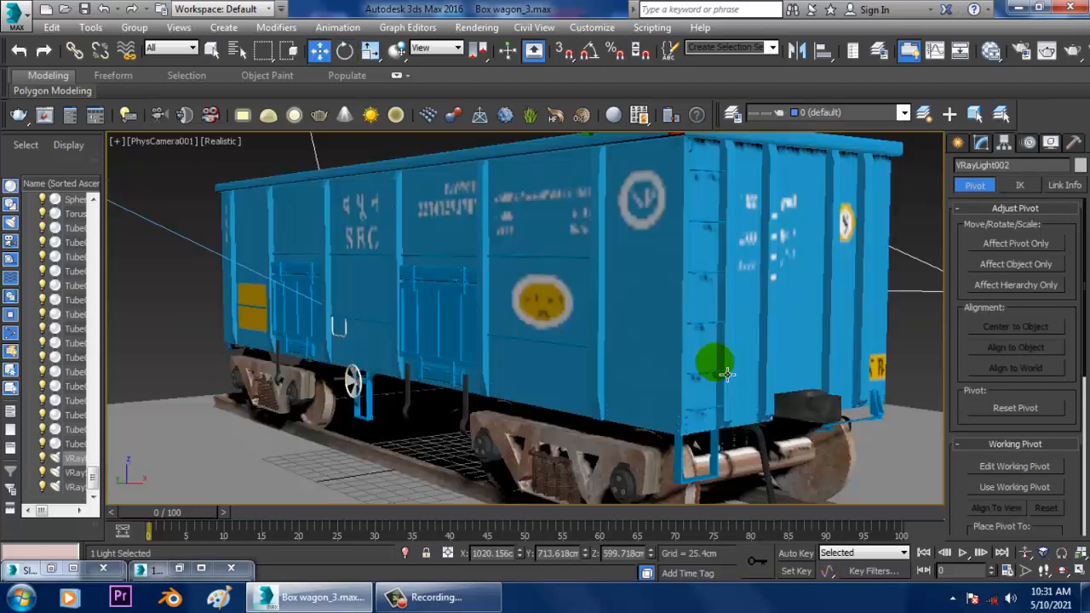
{"action": "left_click", "coordinate": [477, 27]}
{"action": "left_click", "coordinate": [487, 43]}
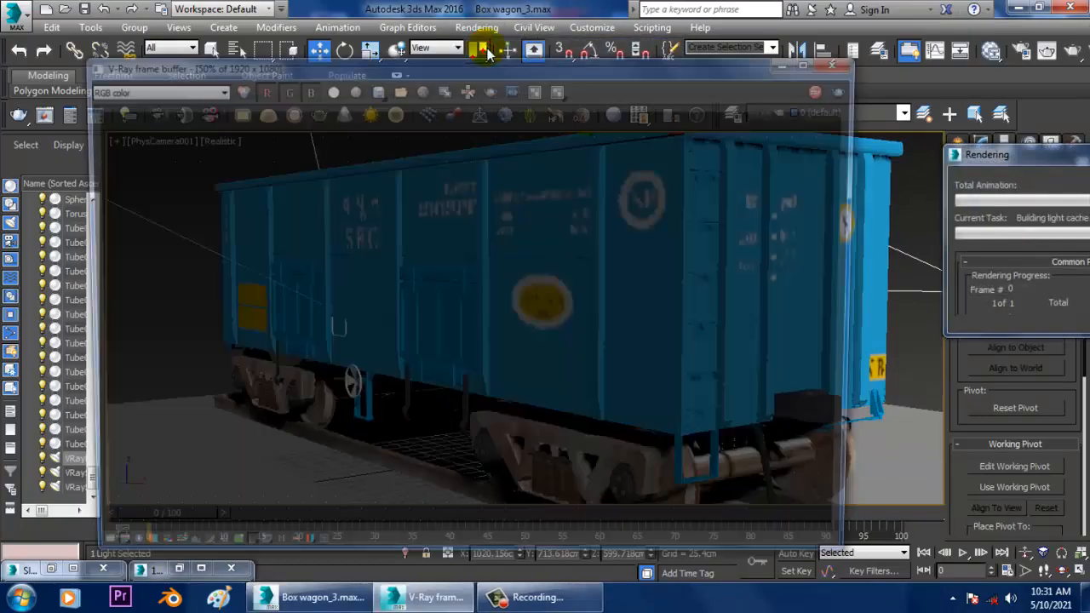